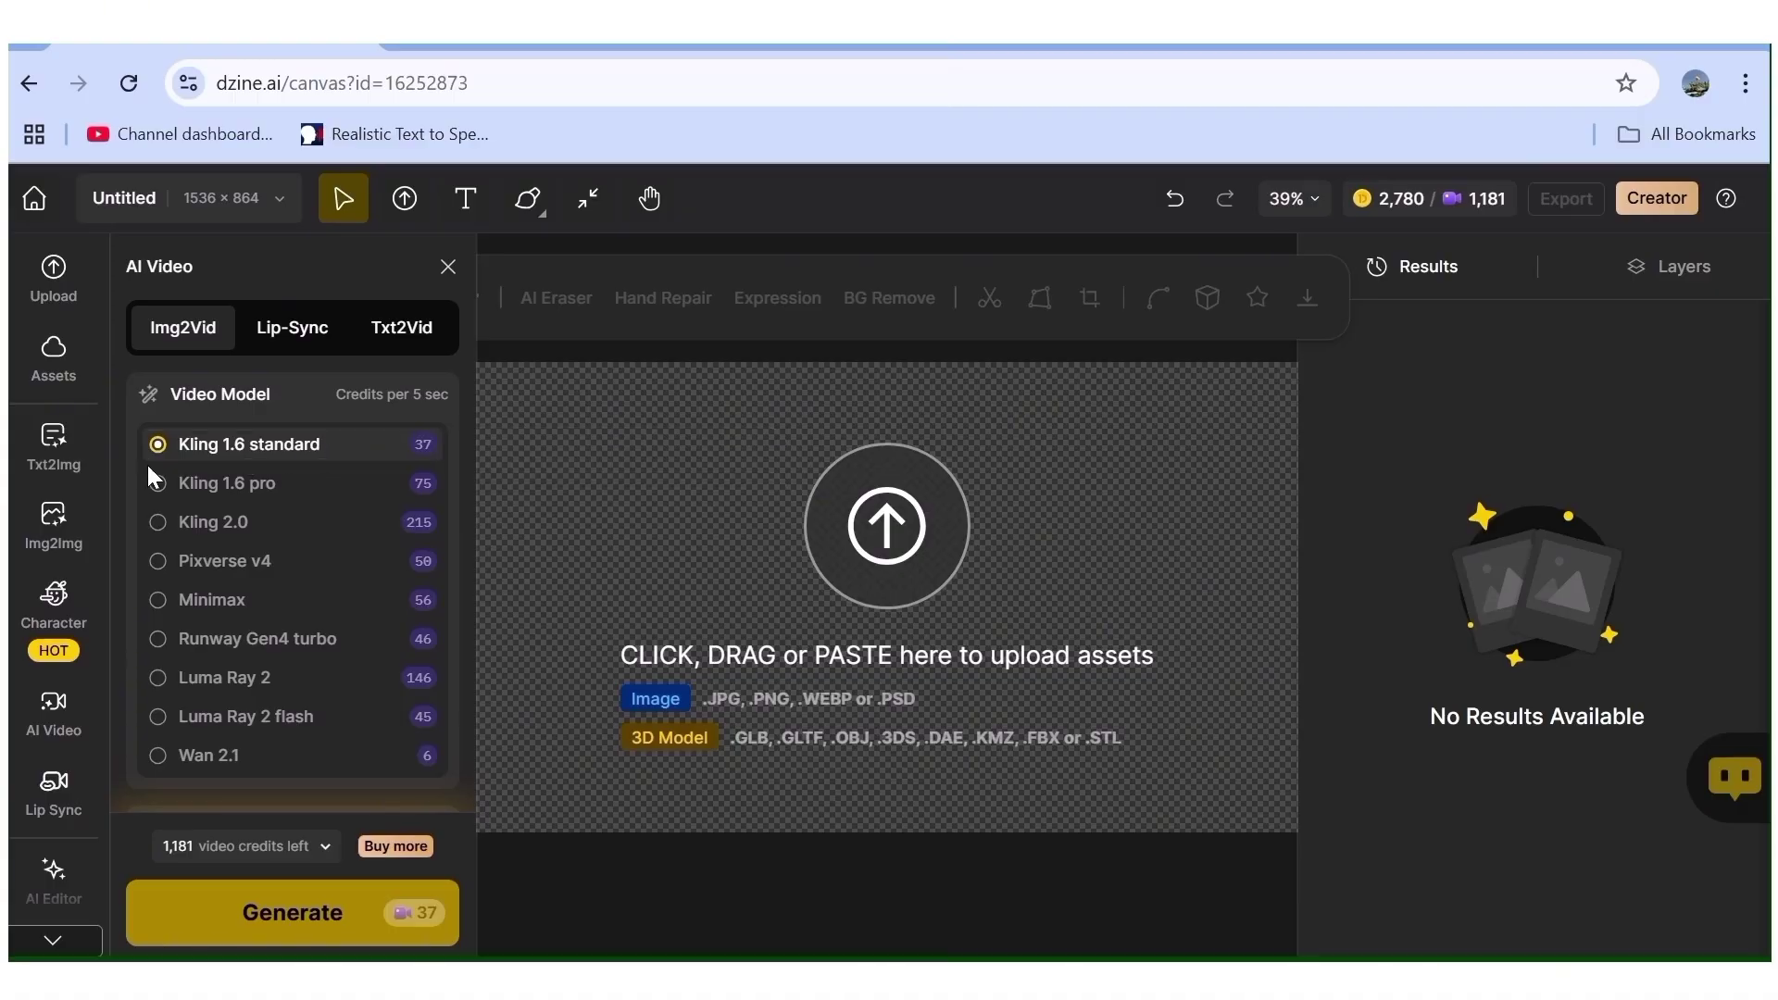
Switch the model to Kling 1.6 pro and load the cartoon woman-at-desk image as start frame.
click(242, 498)
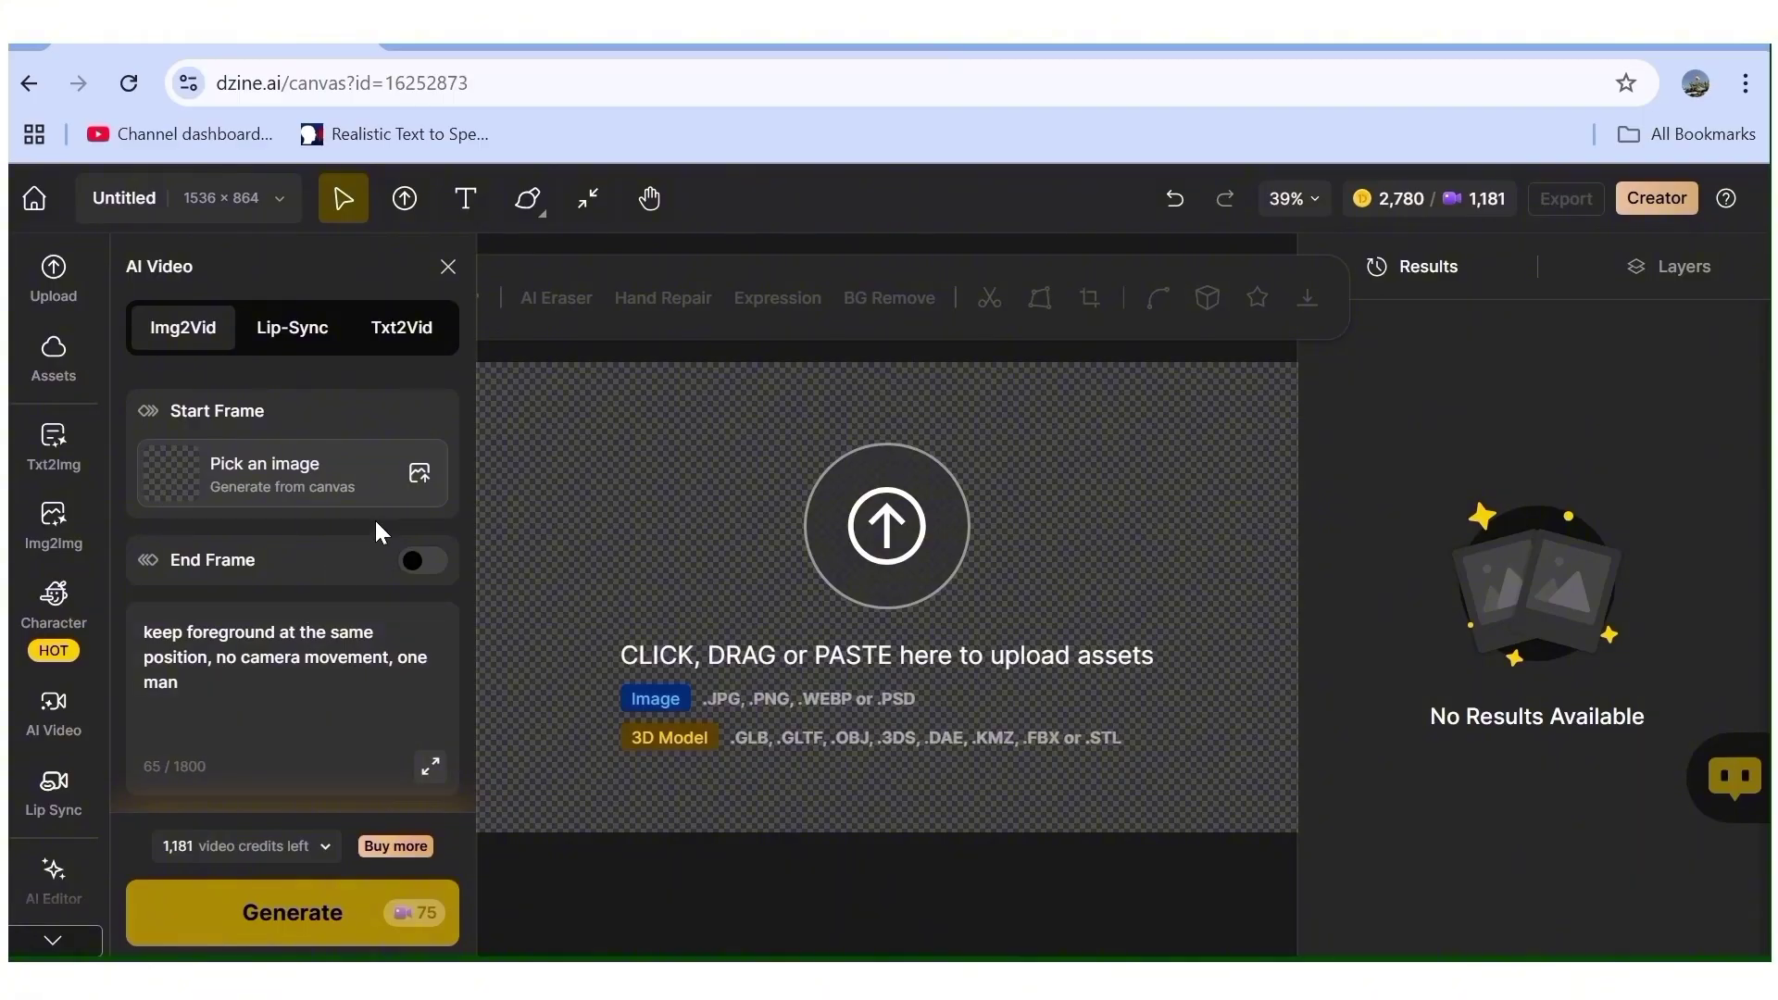
scroll(377, 525, up, 2)
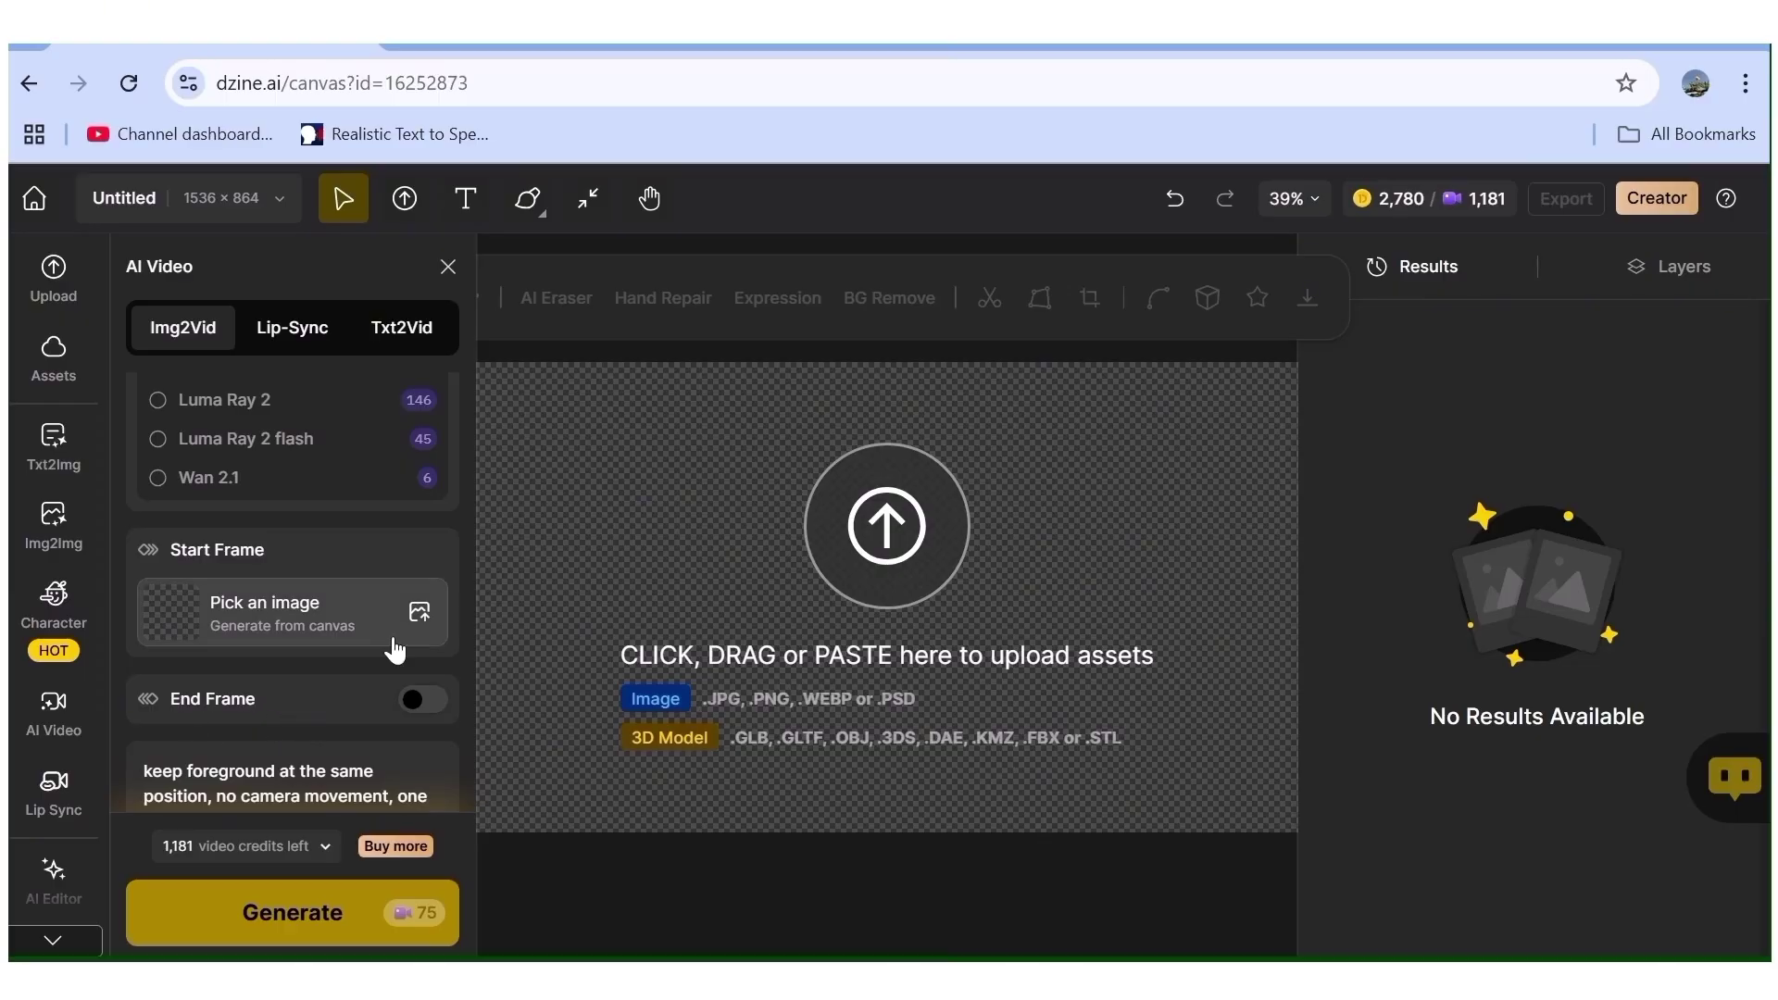
click(330, 617)
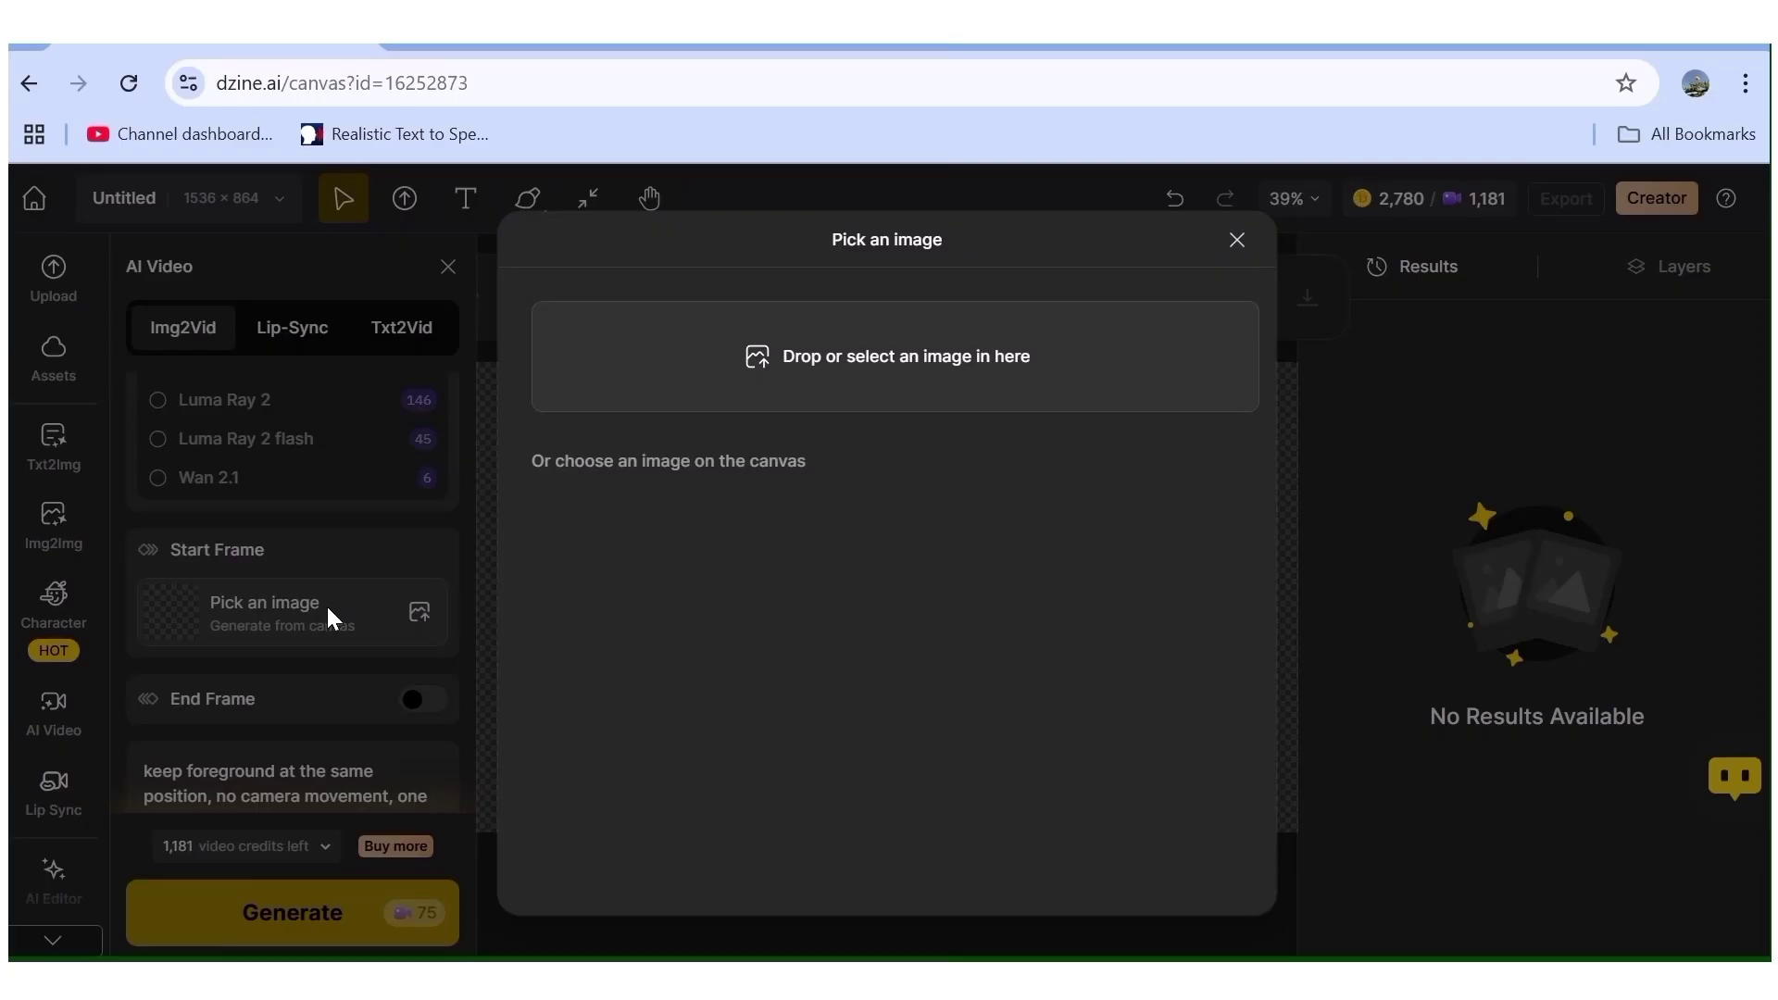
click(963, 369)
click(328, 269)
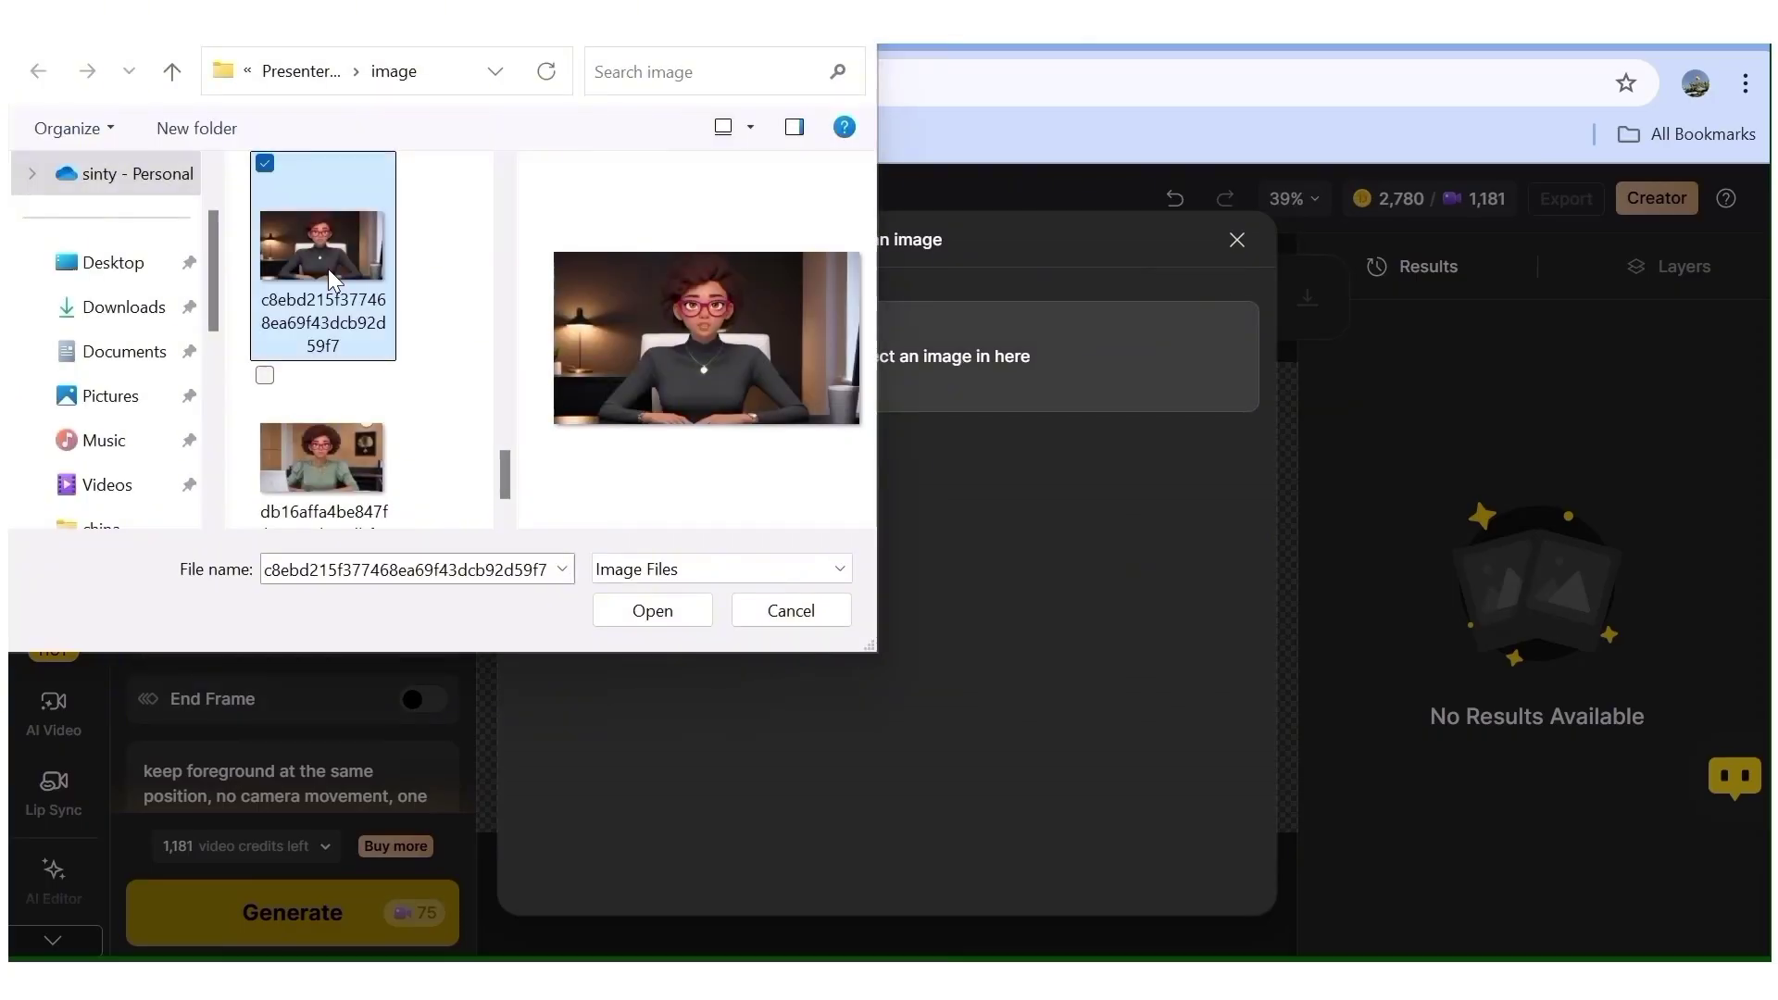
click(653, 613)
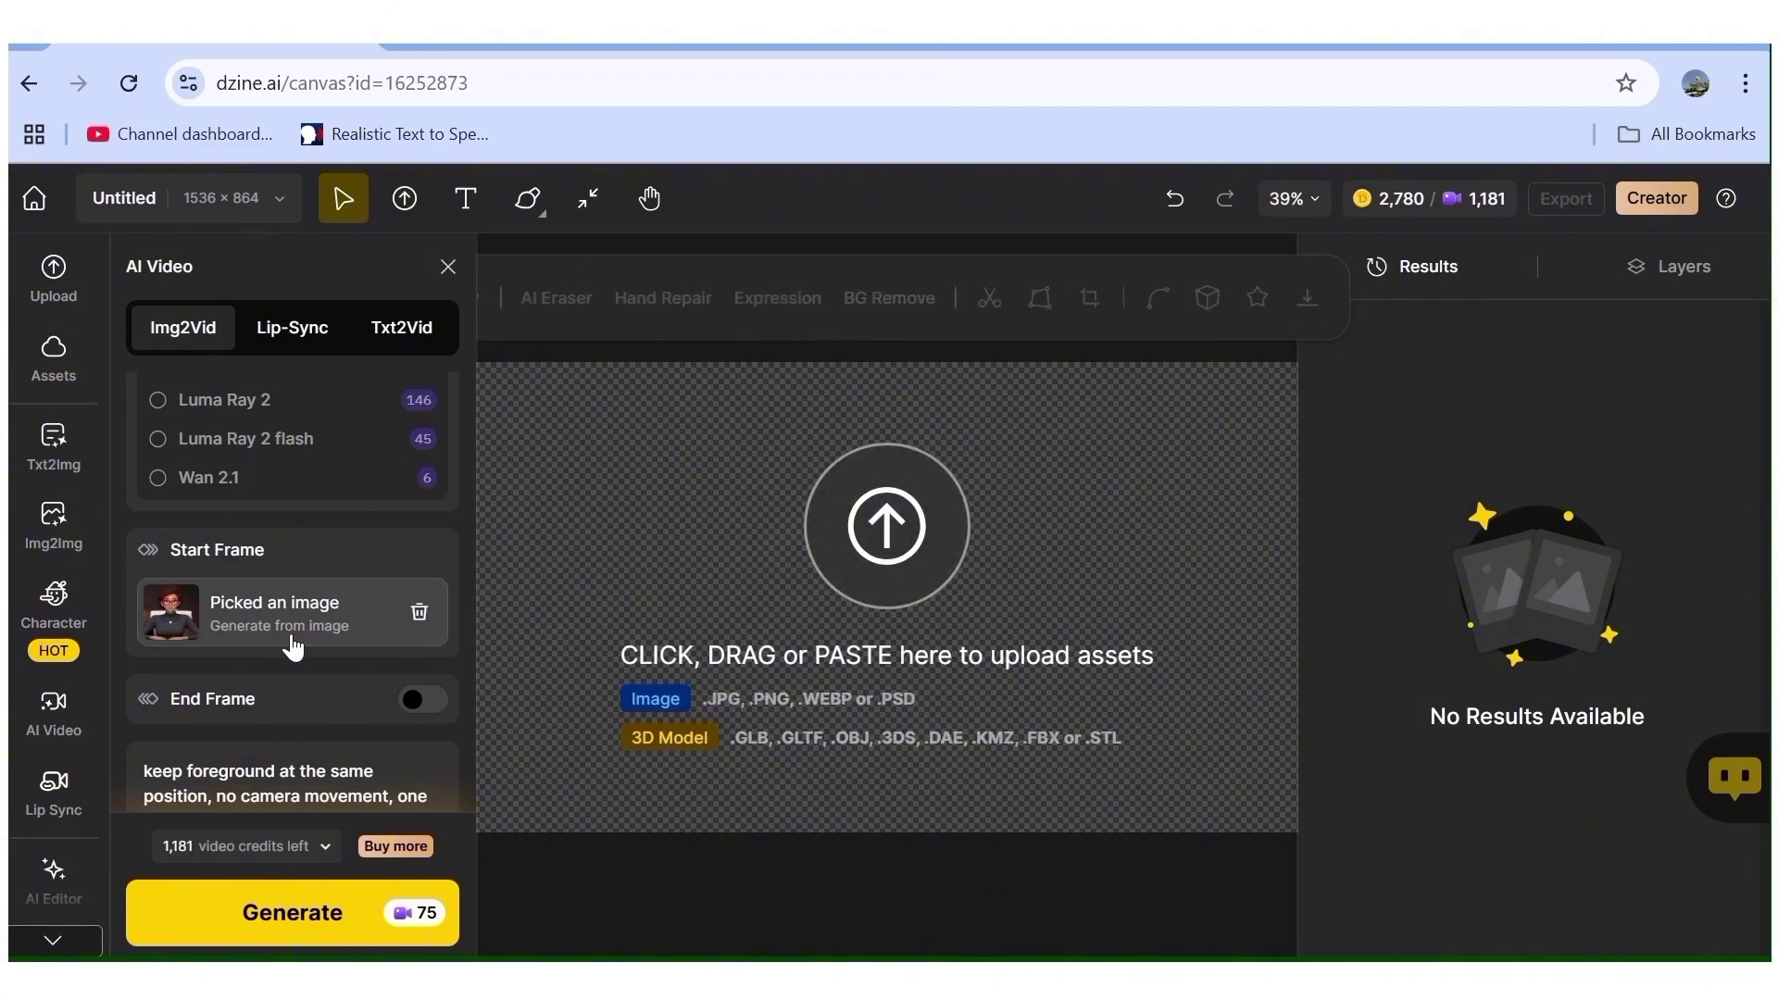
Replace the prompt with 'A woman talking while looking straight into the camera...' plus subtle hand demonstrations.
scroll(309, 596, down, 4)
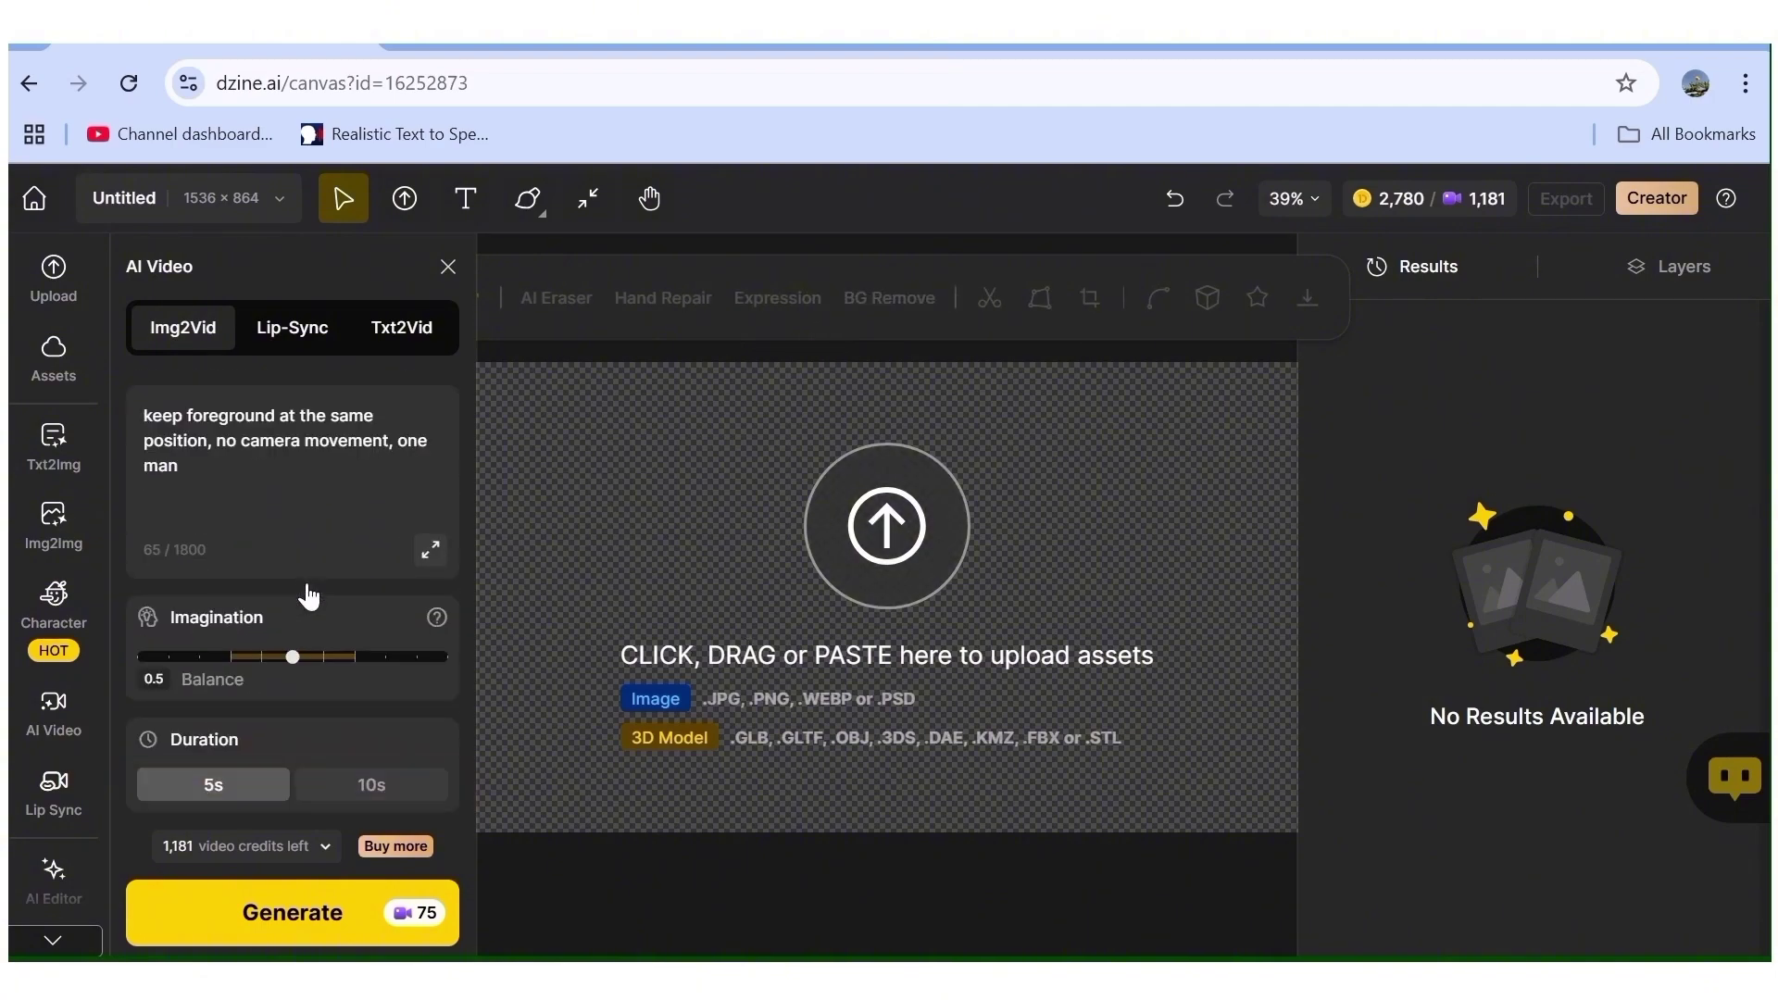
click(213, 500)
key(ctrl+a)
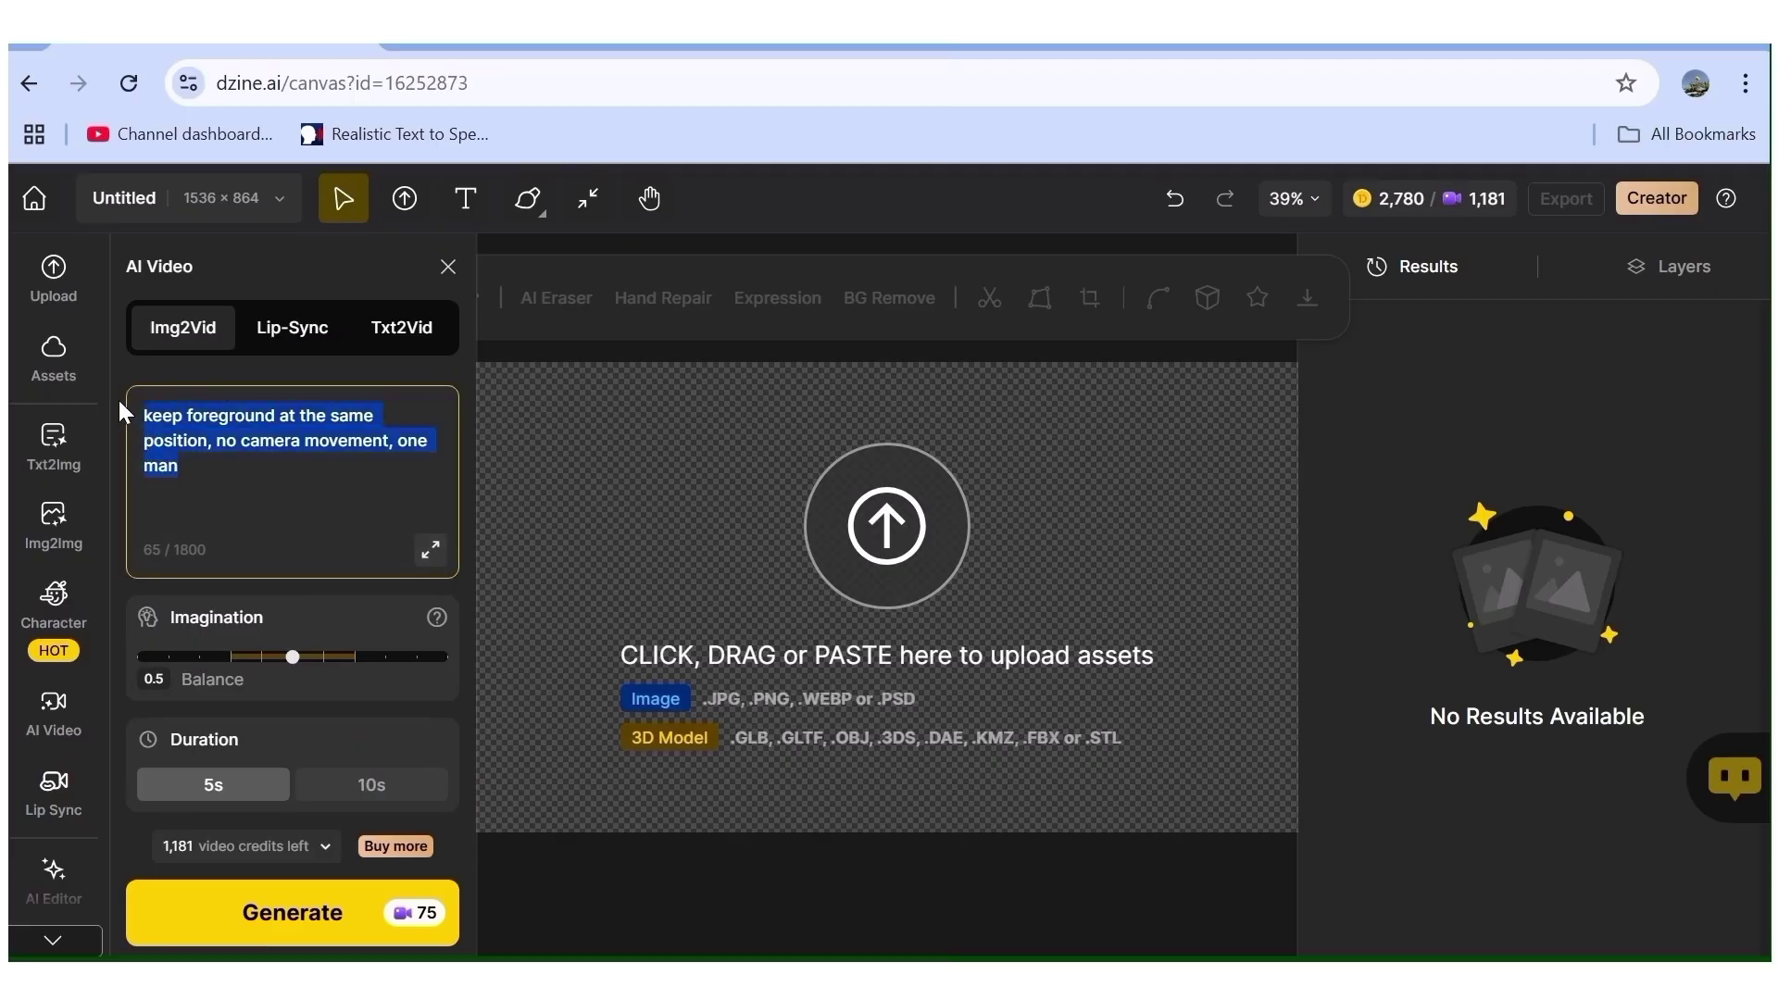
key(BackSpace)
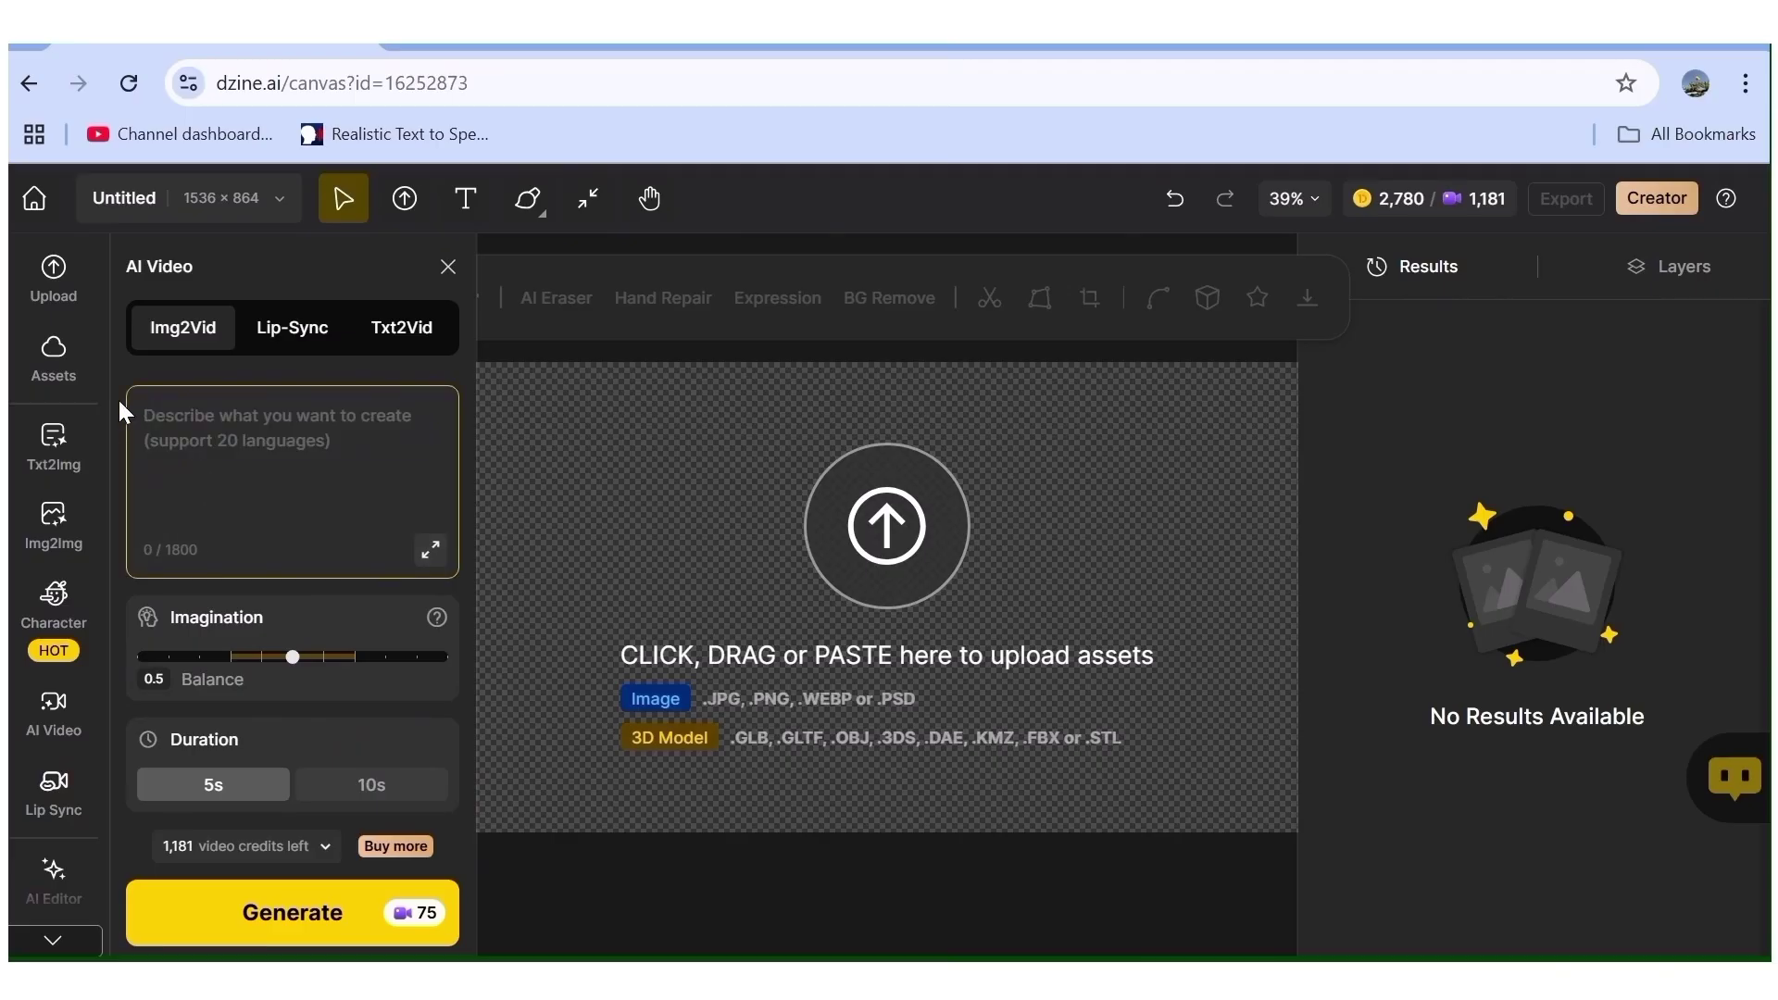
scroll(259, 546, up, 4)
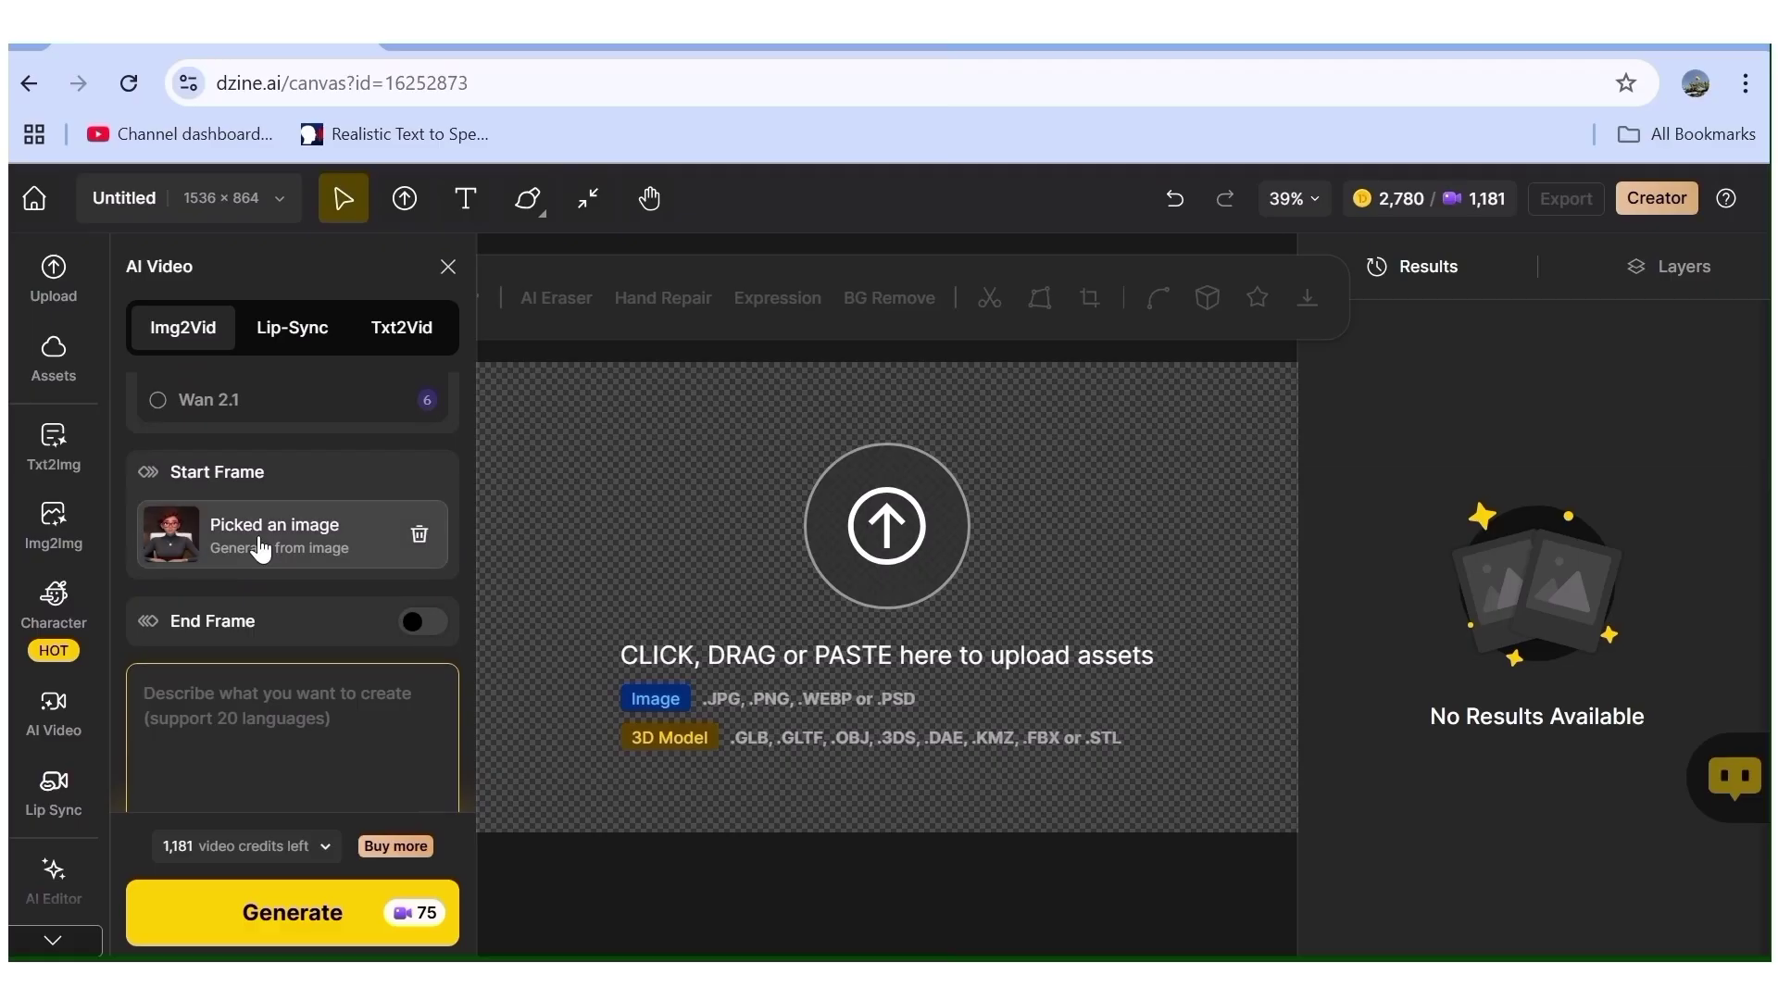
scroll(205, 587, down, 2)
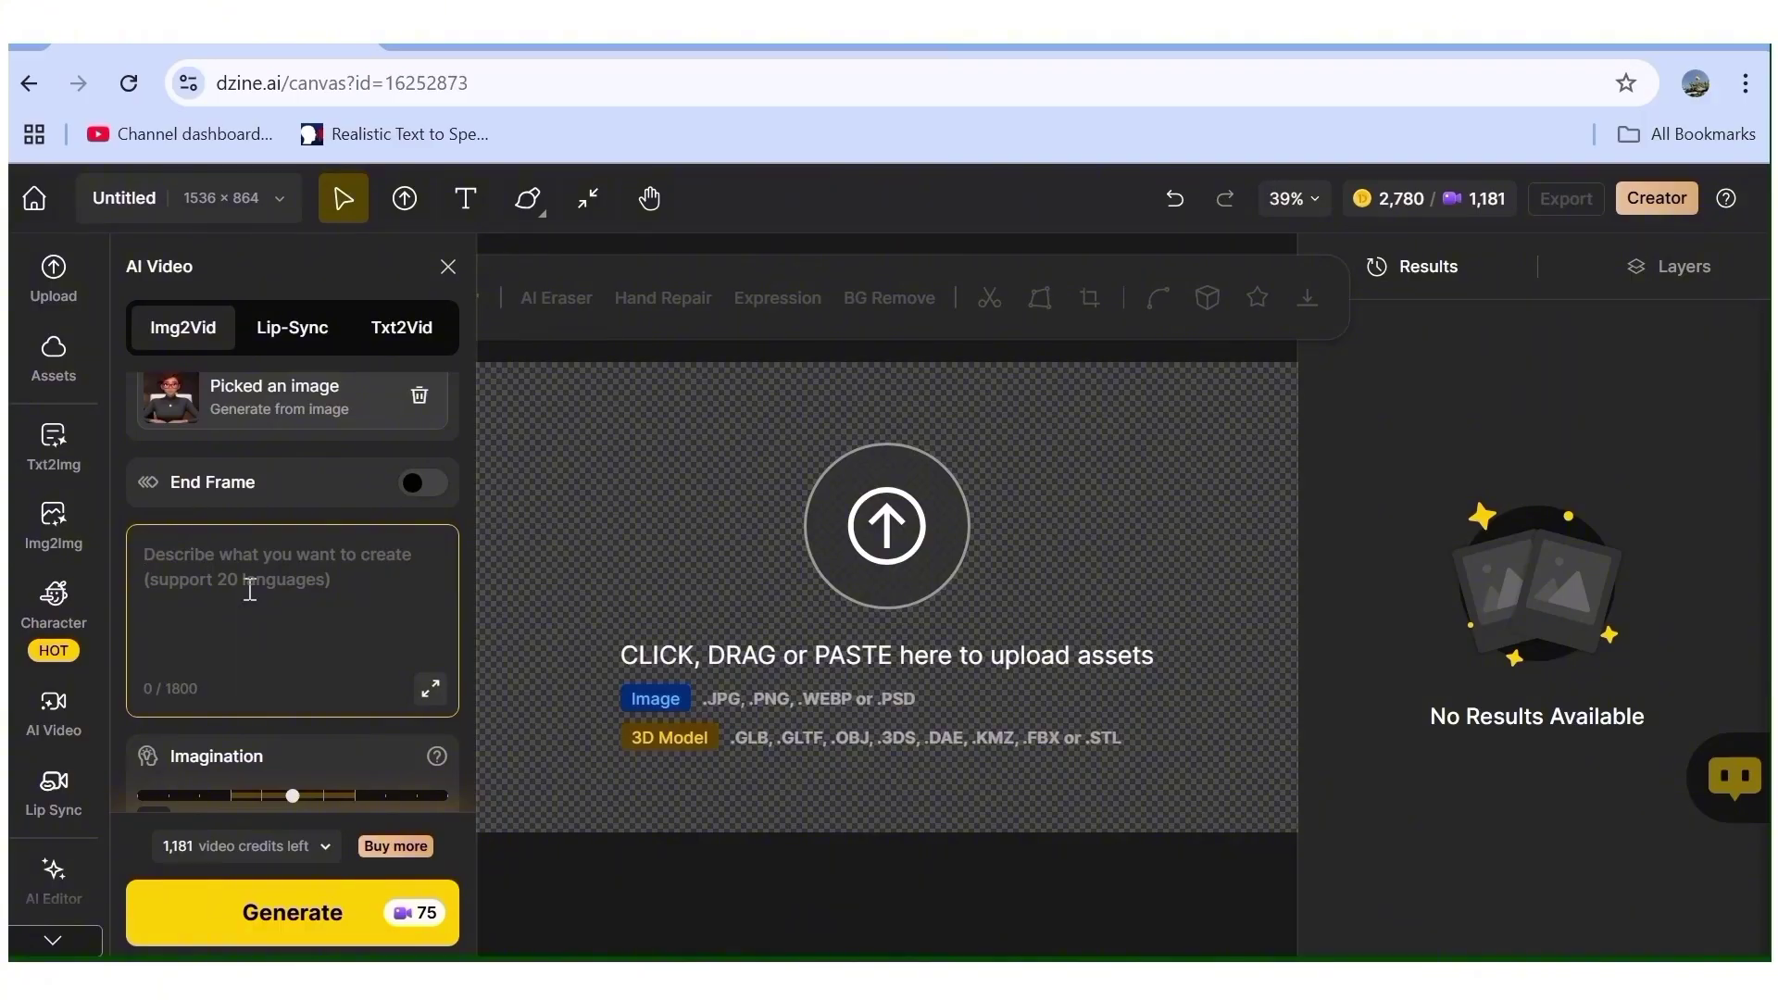
text(A)
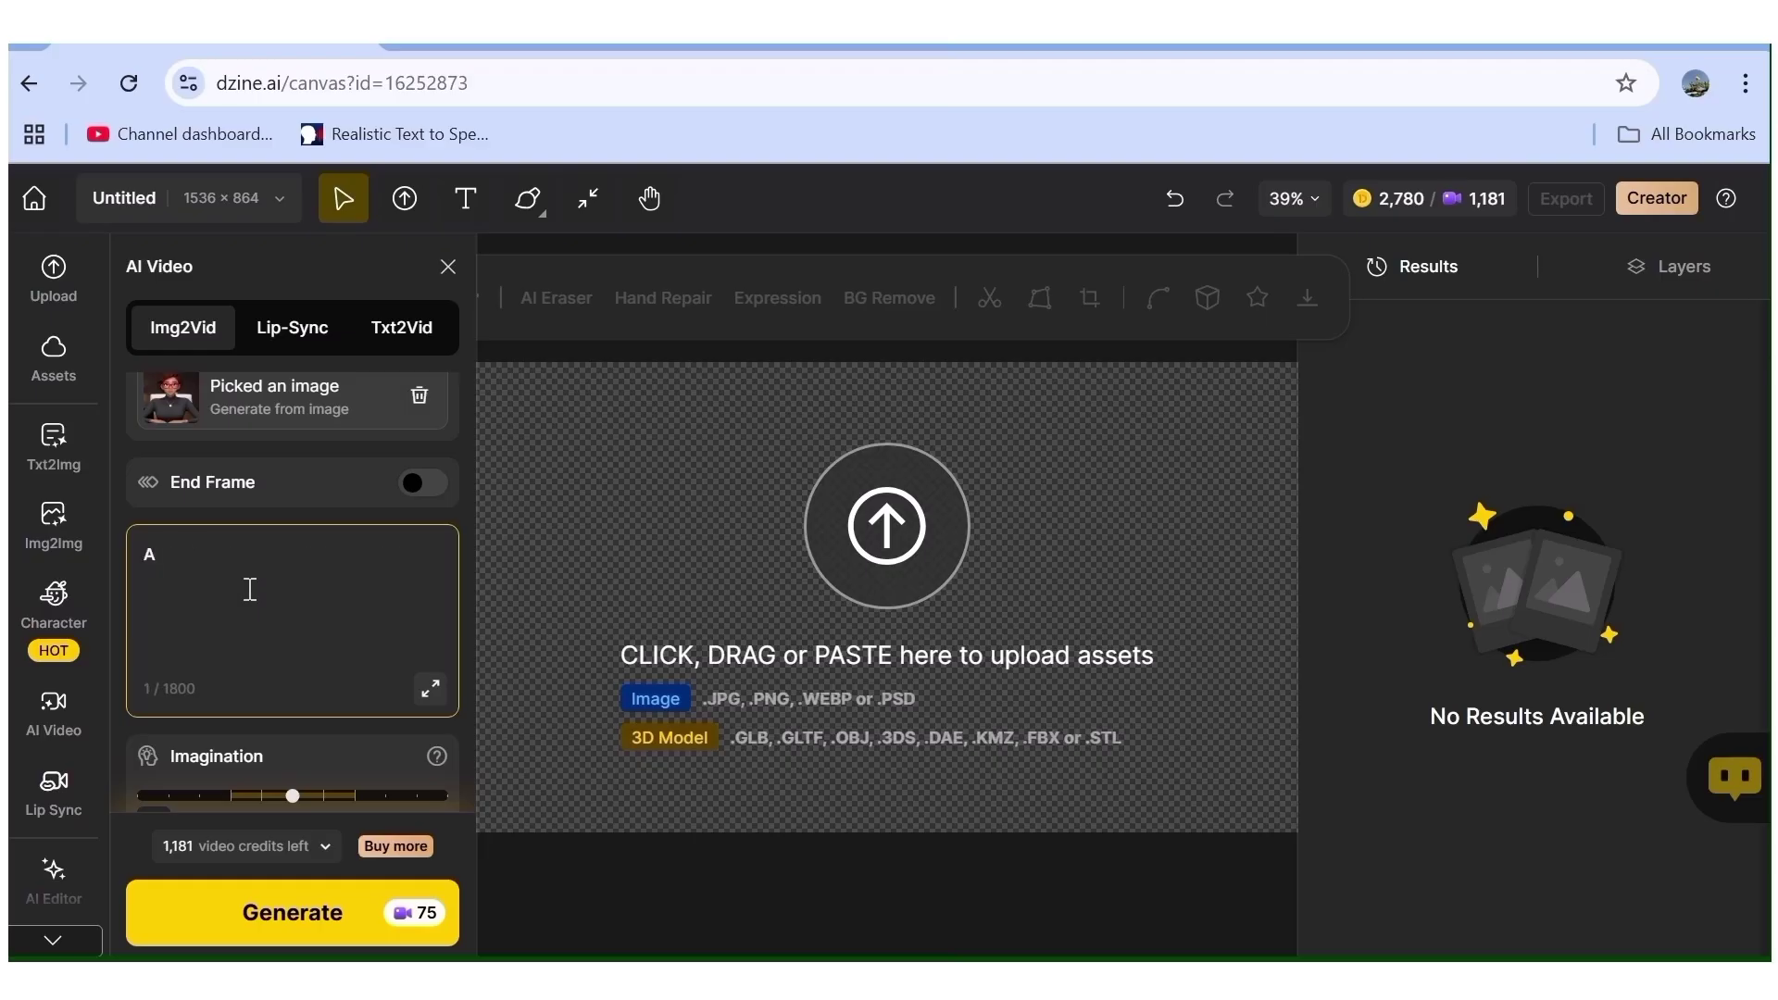
text( woman talking while looking straight into the camera. She is making subtle demonstrations with both ha)
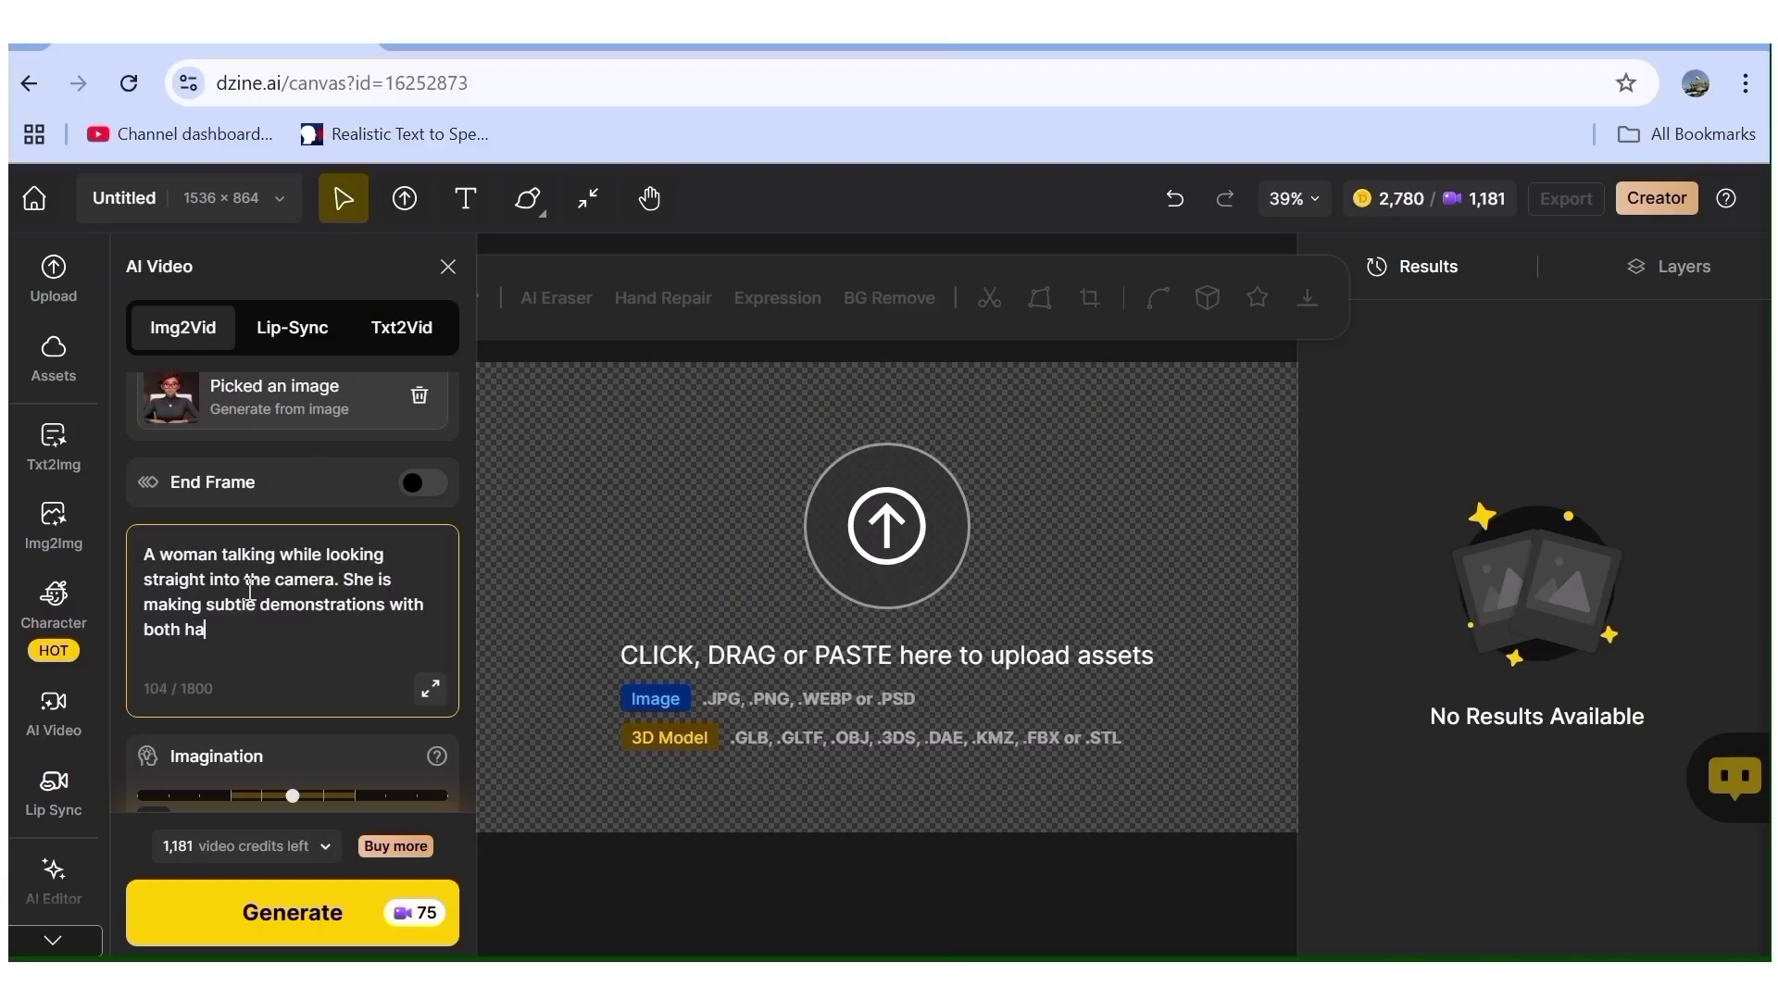
text(nds)
scroll(329, 626, down, 2)
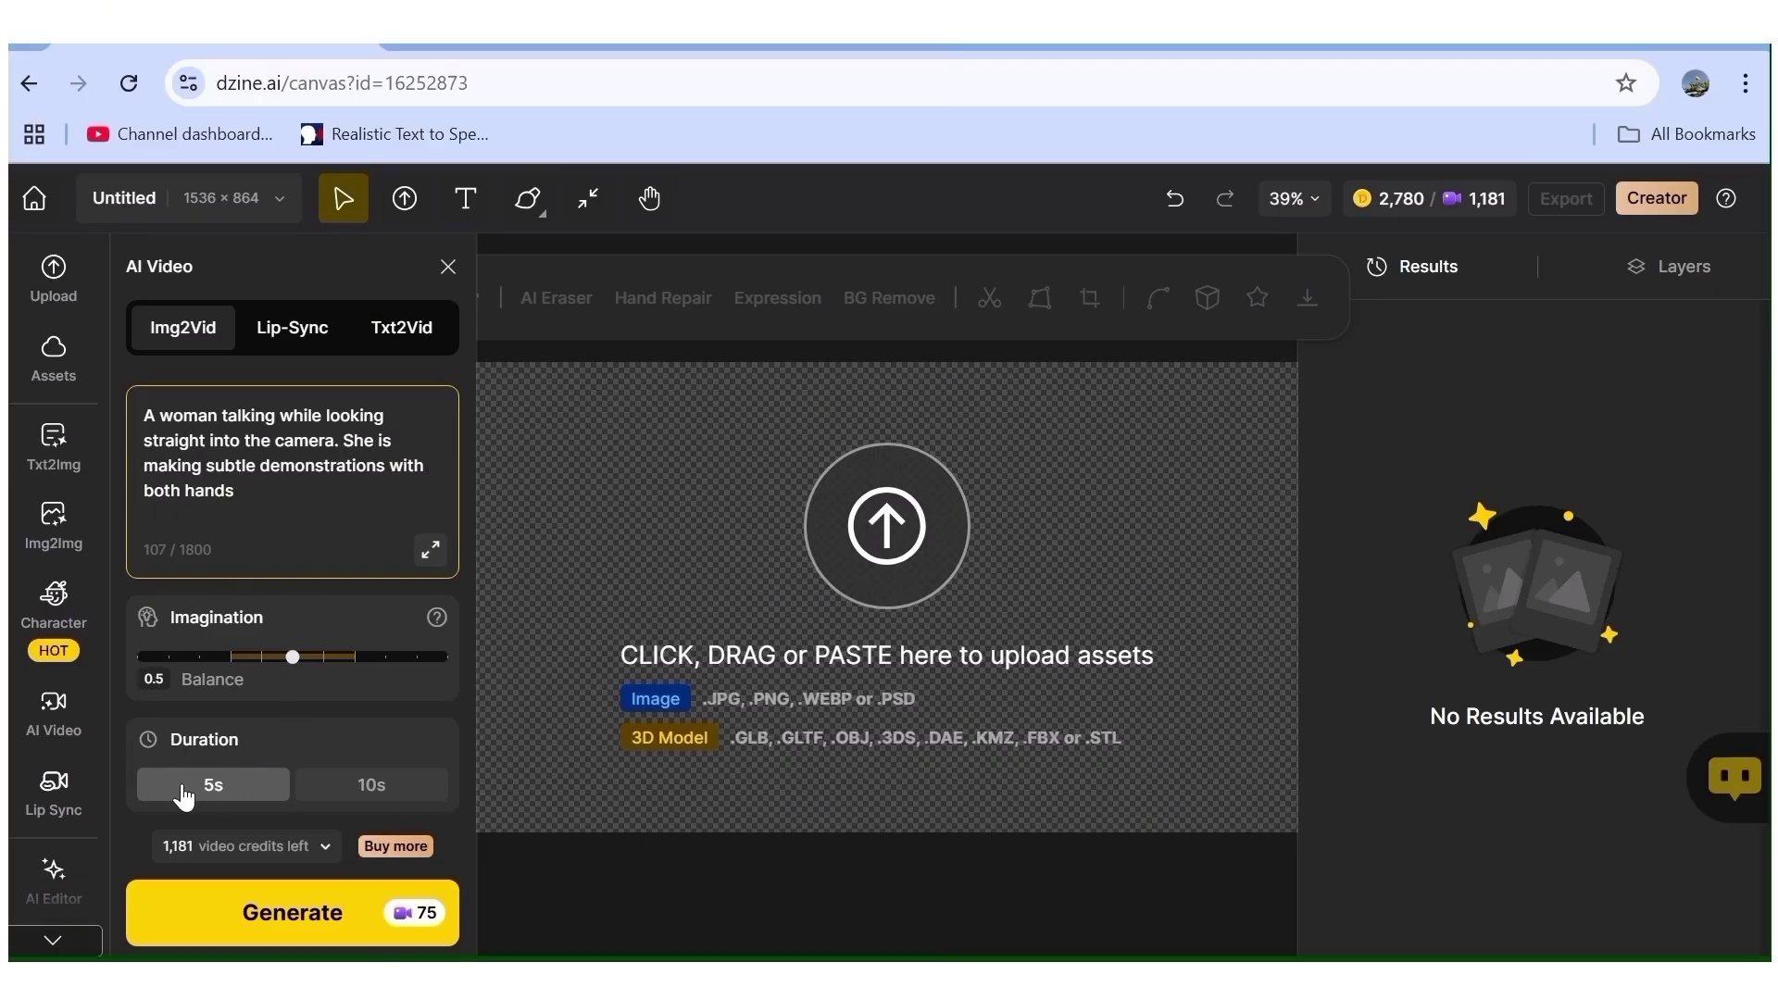
Generate a 10s Img2Vid clip of the woman and play the result in the preview.
click(373, 792)
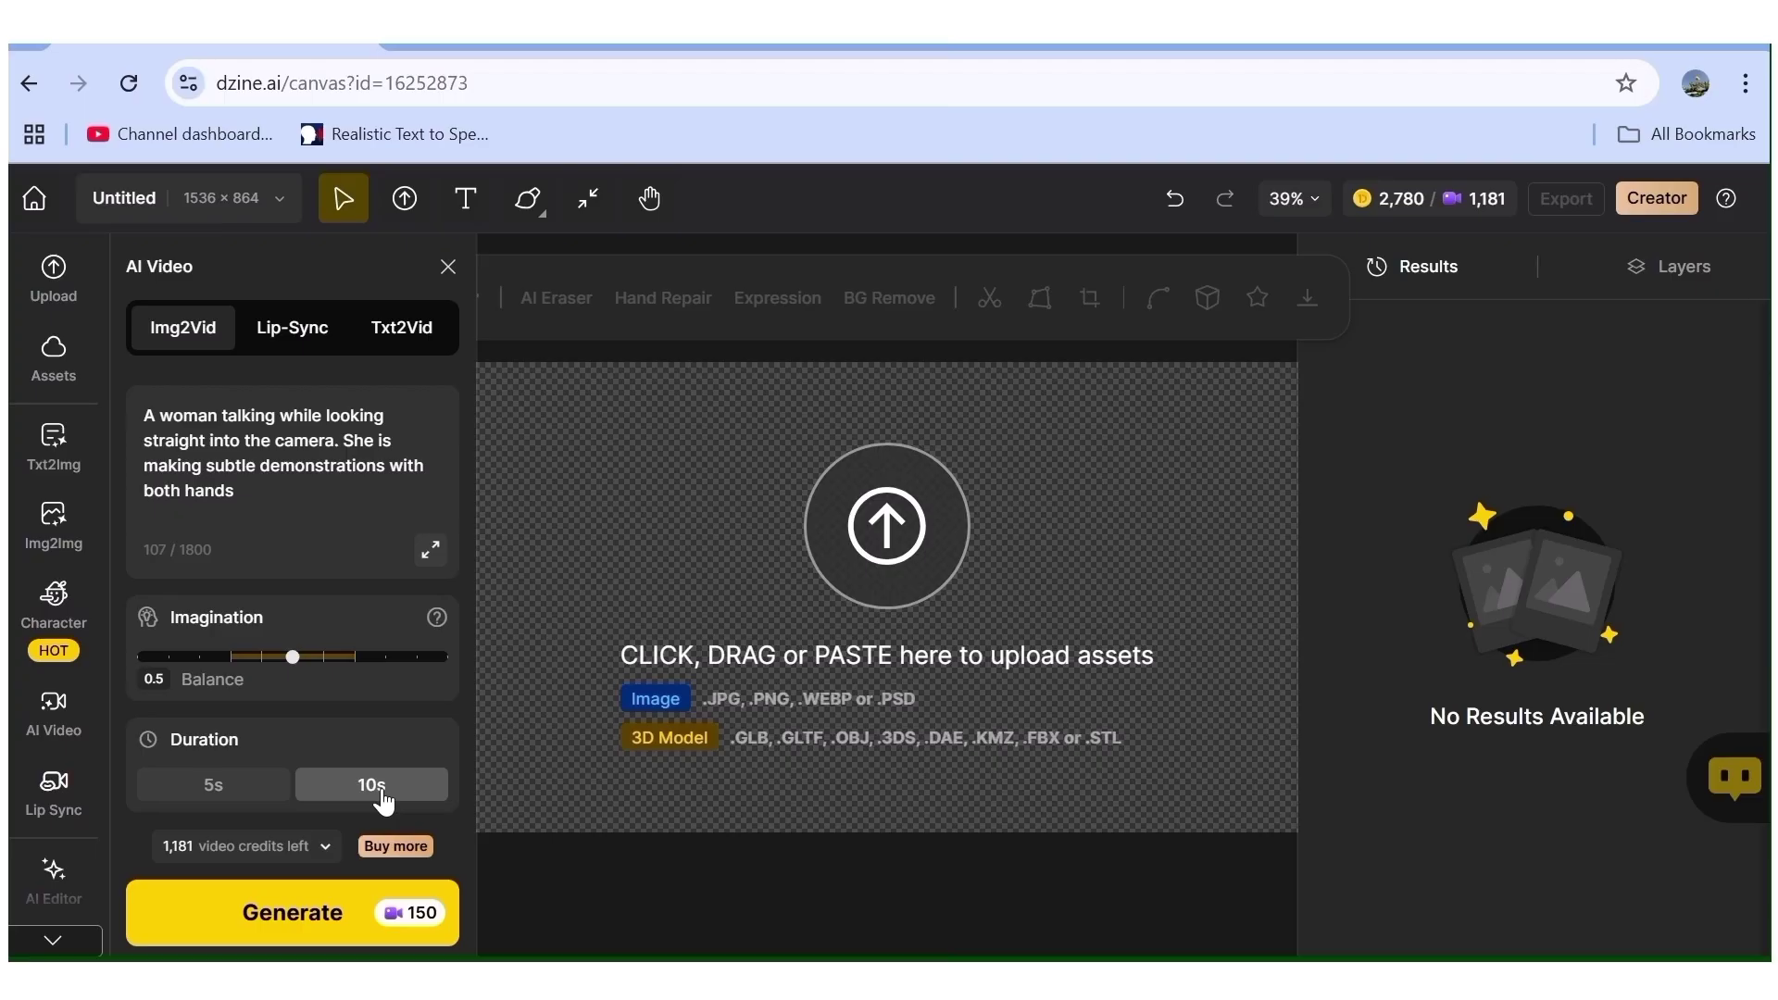
click(276, 917)
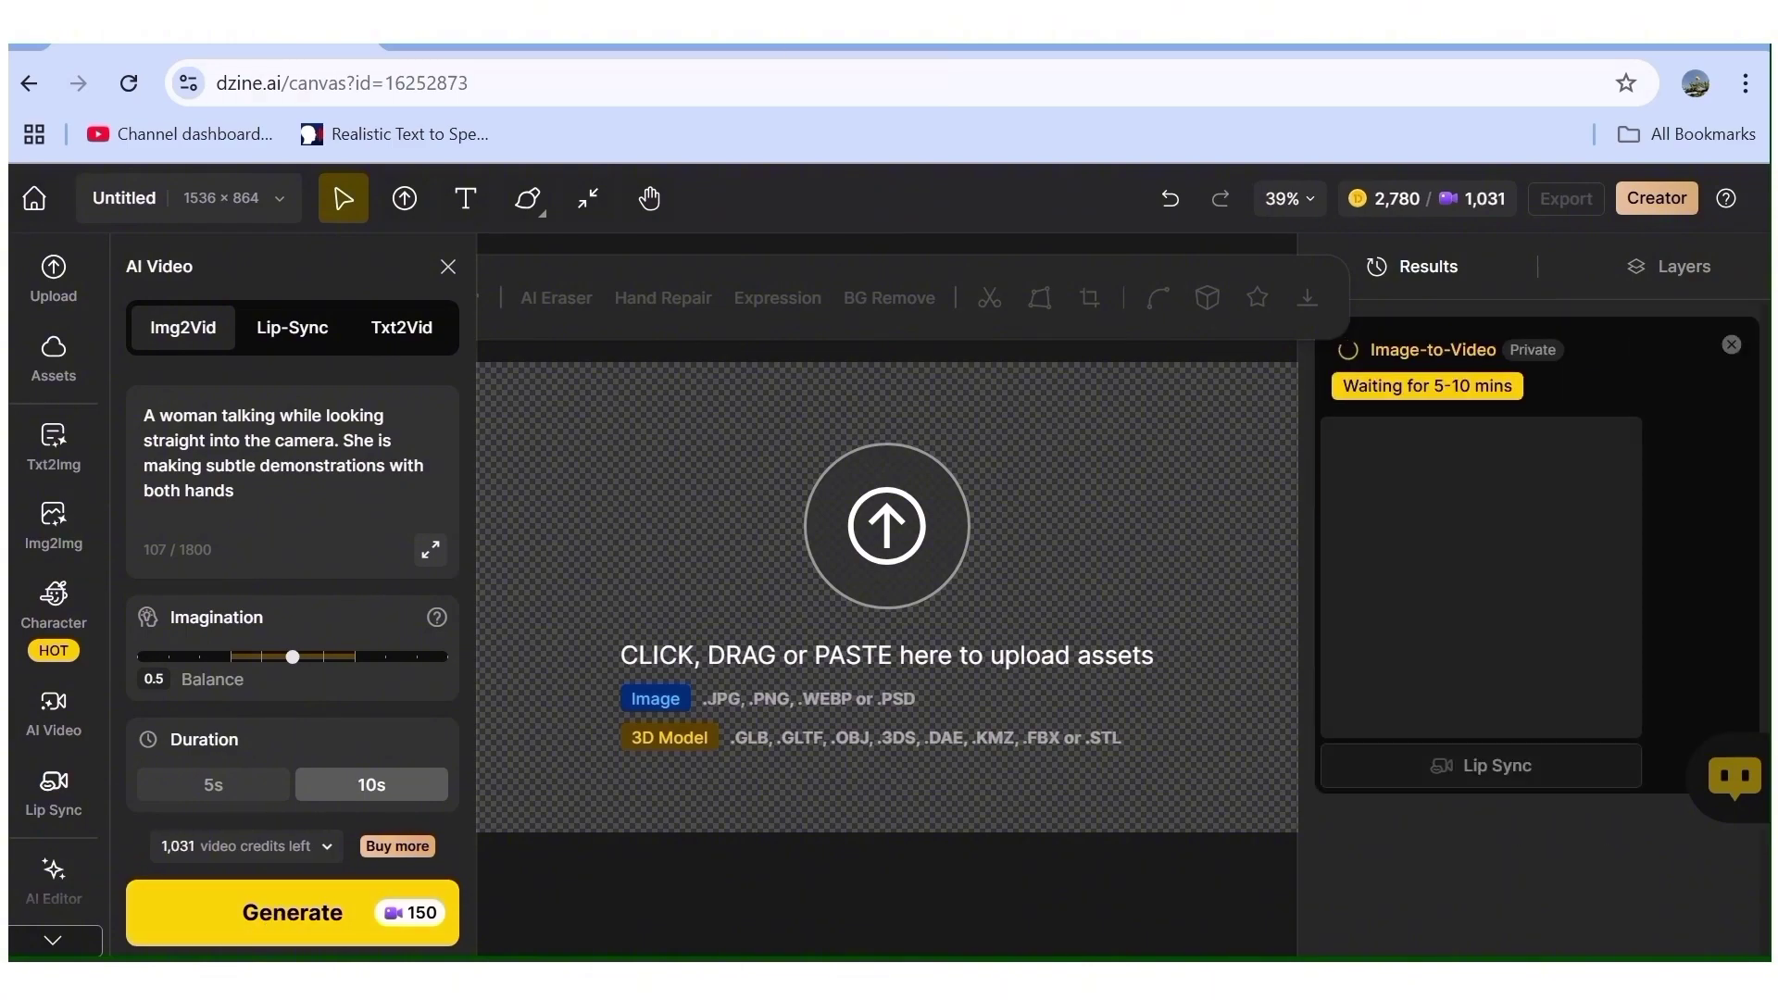
click(1478, 480)
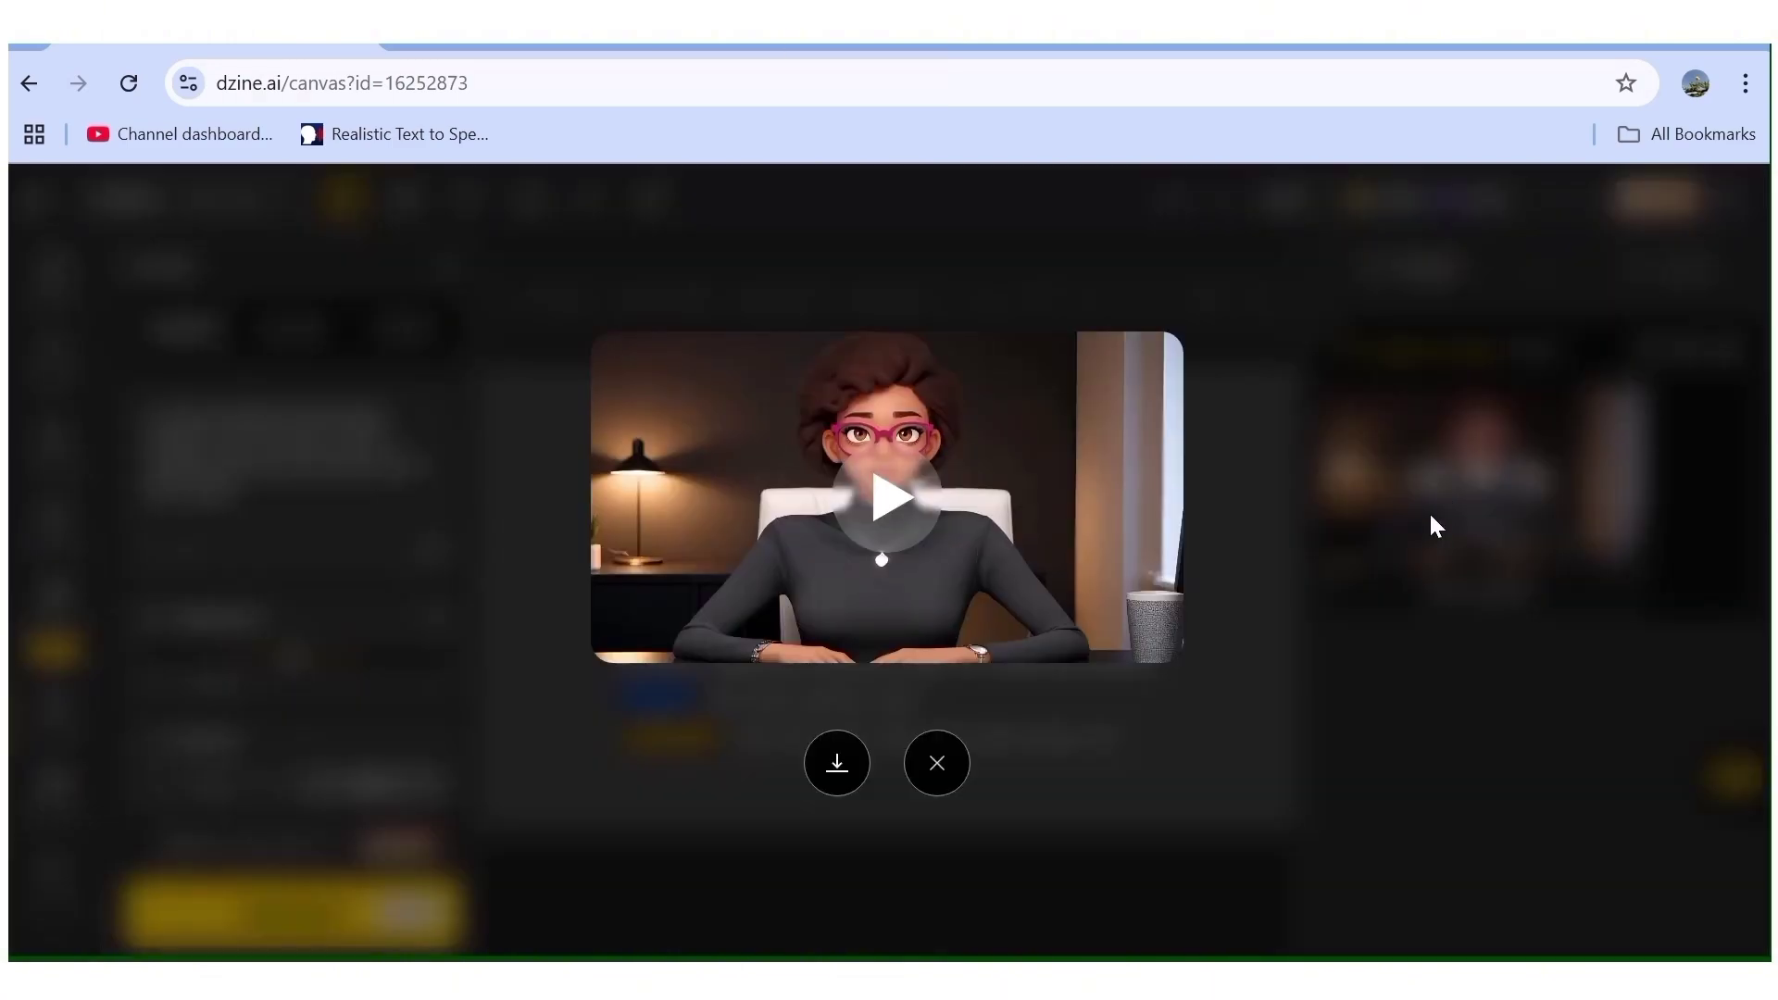
click(1021, 521)
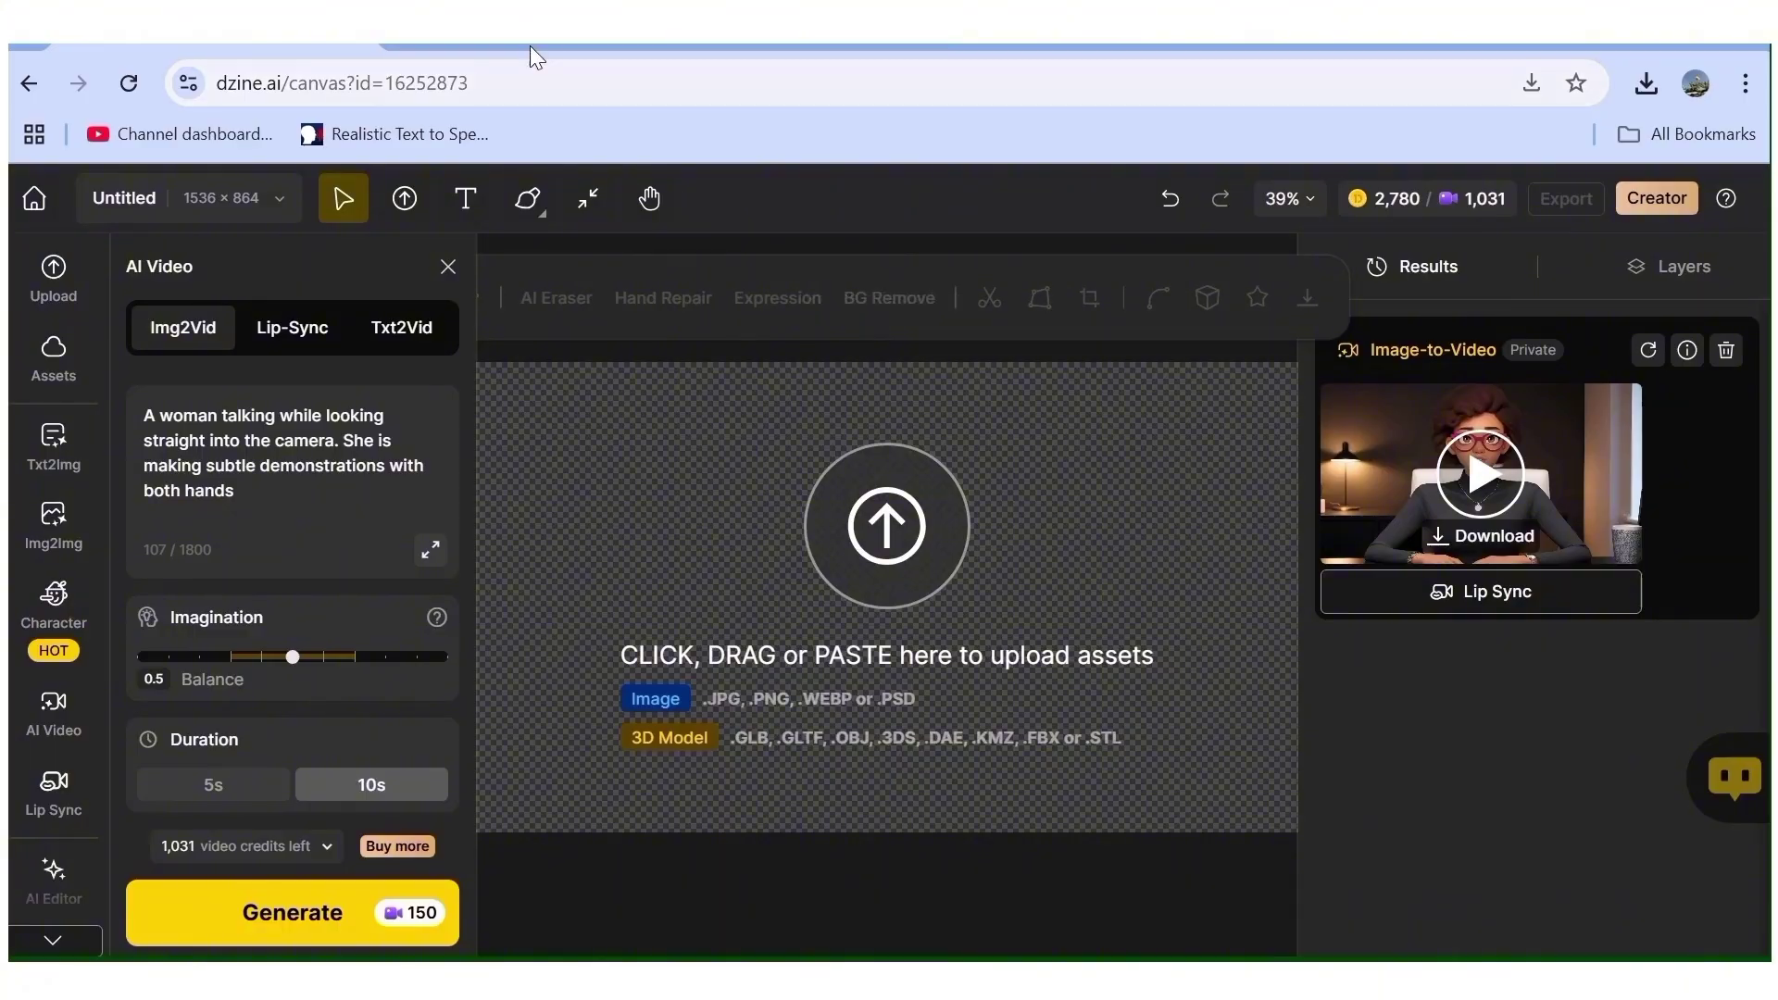
Load the Untitled (15) video from Downloads into frame-extractor.com.
click(547, 24)
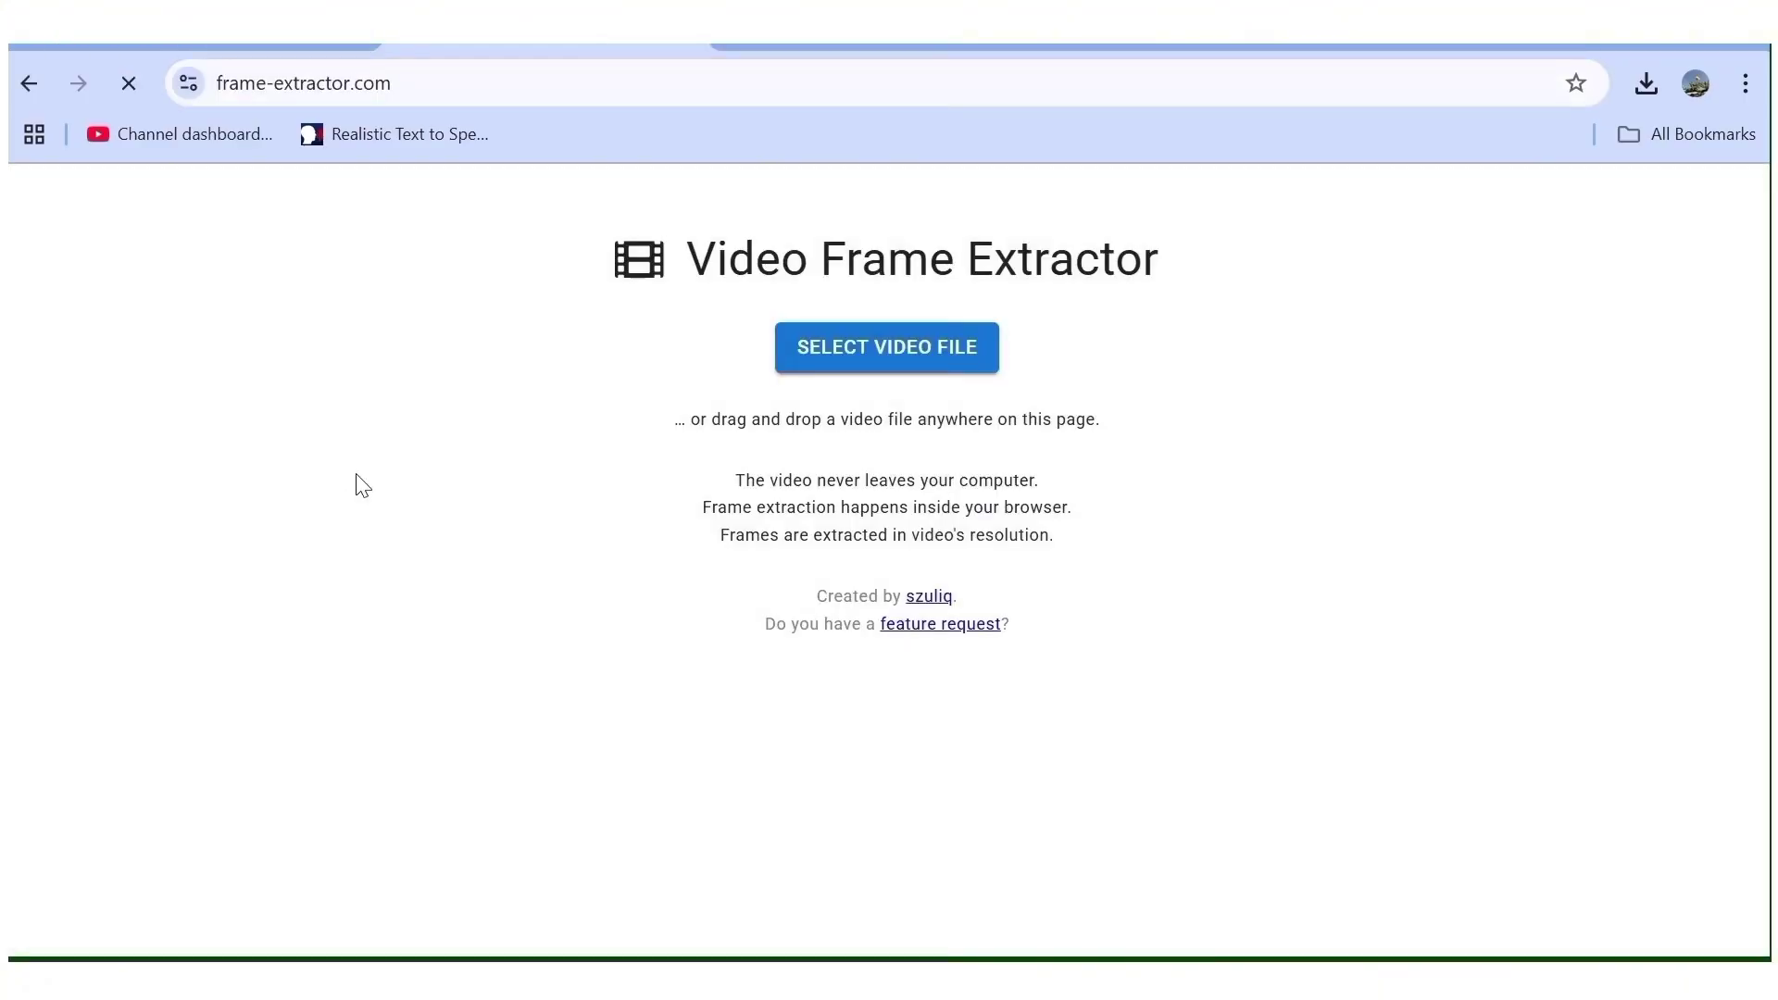
click(887, 348)
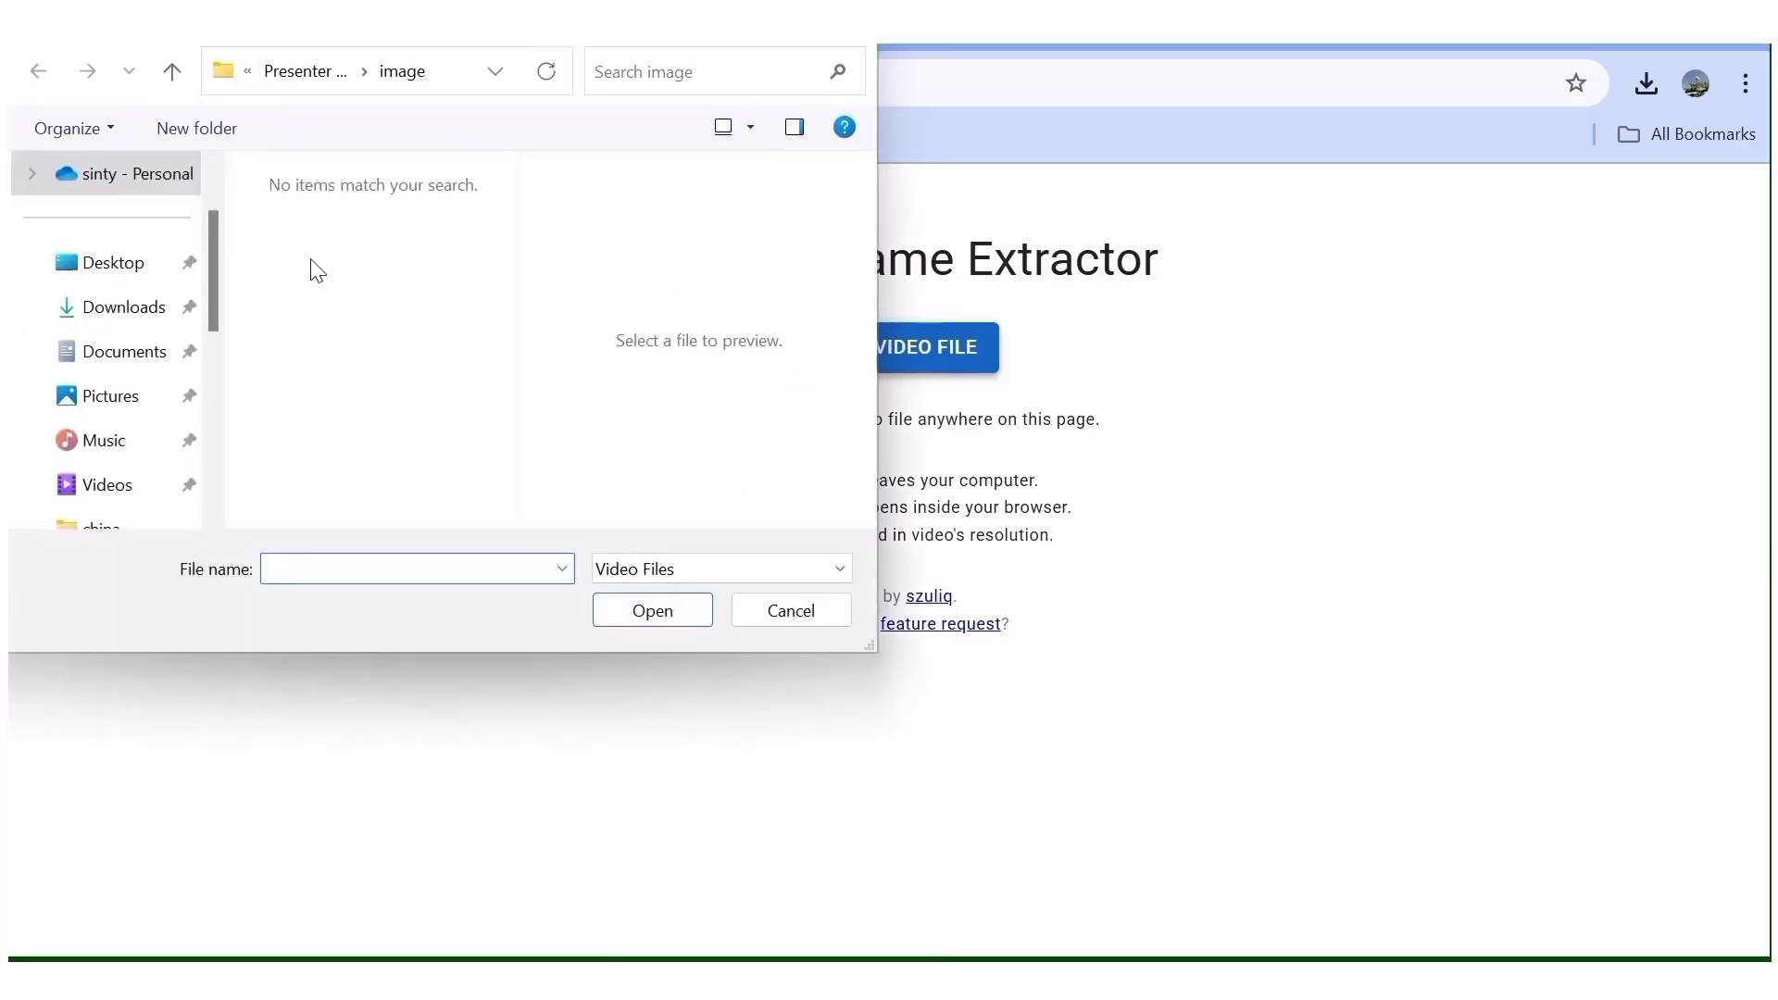
click(130, 306)
click(372, 217)
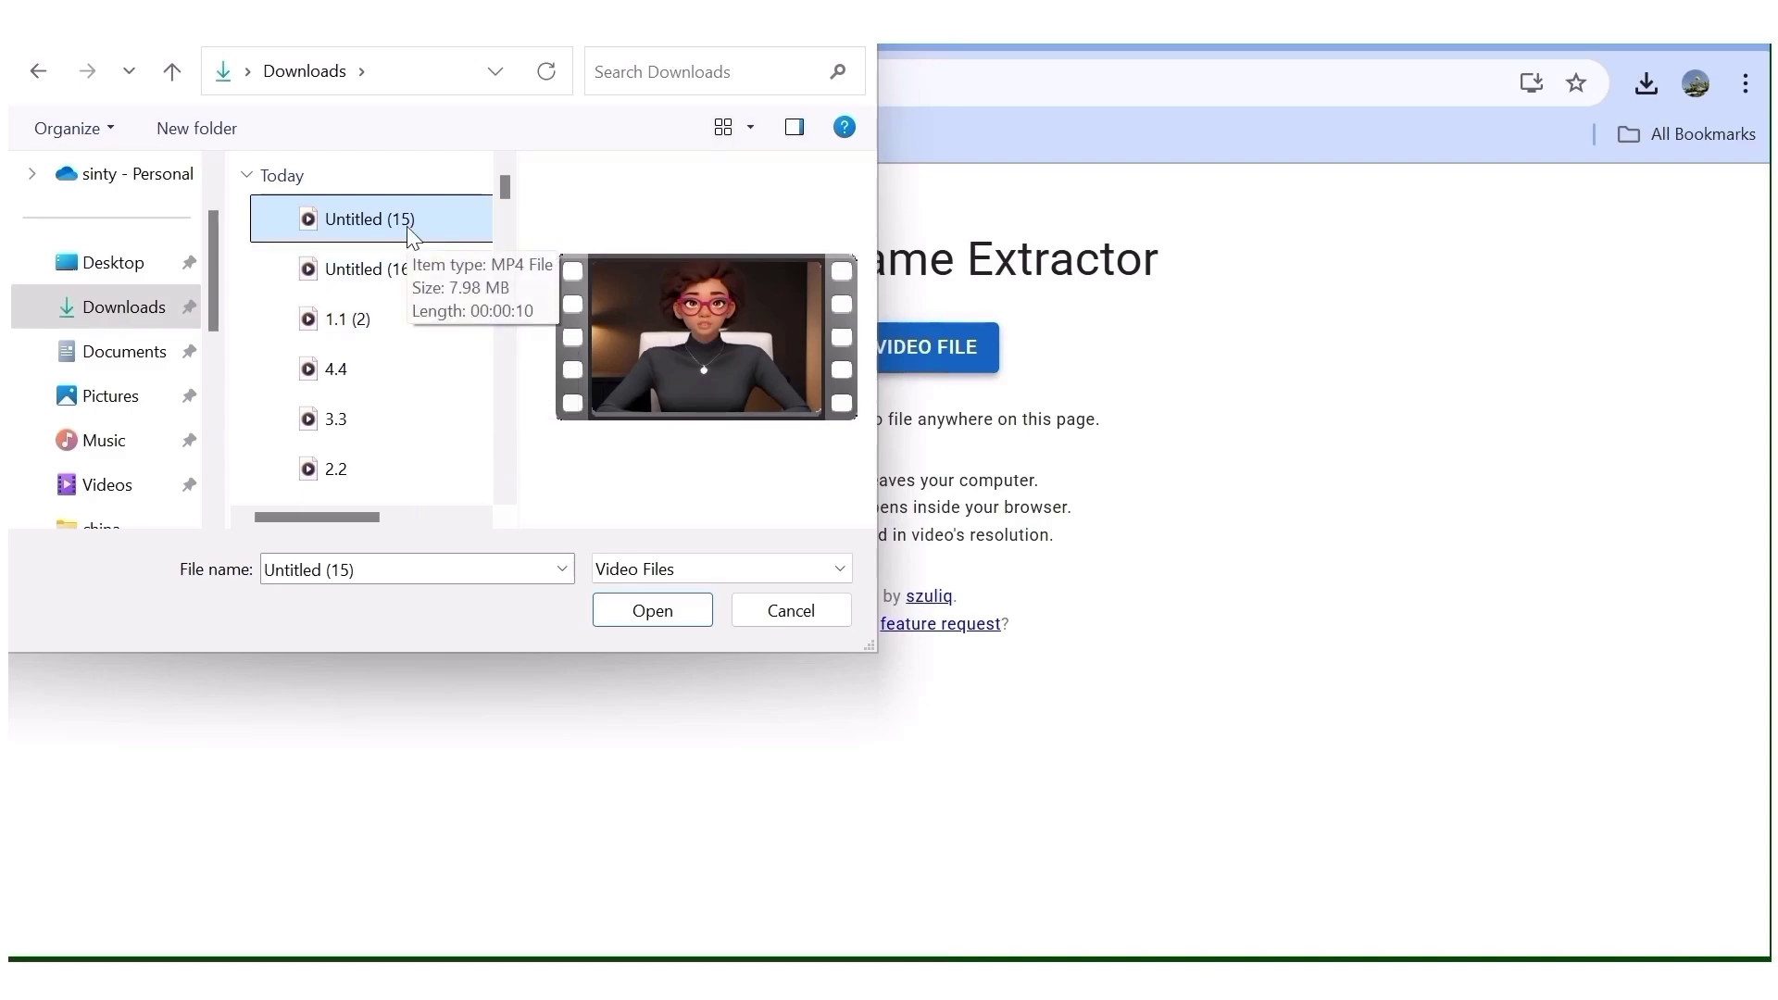
click(639, 619)
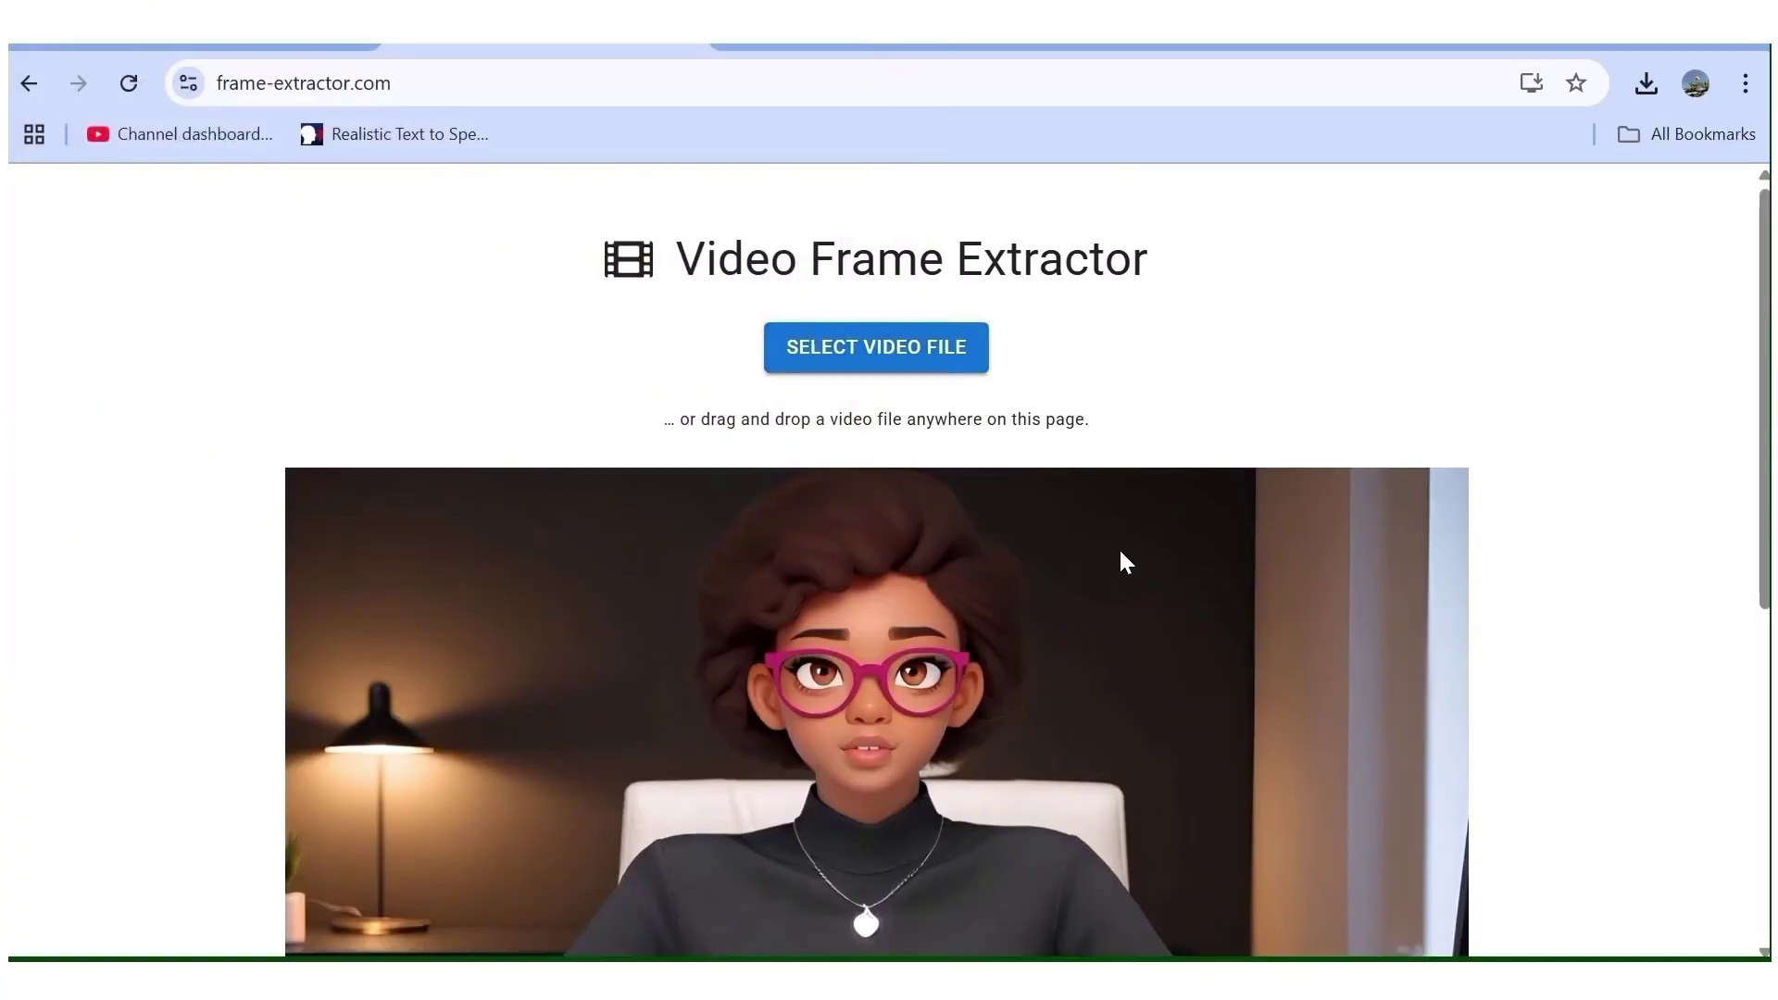
Scrub the video to its final moment, around 00:00:10.326.
scroll(1538, 484, down, 5)
scroll(1537, 484, up, 1)
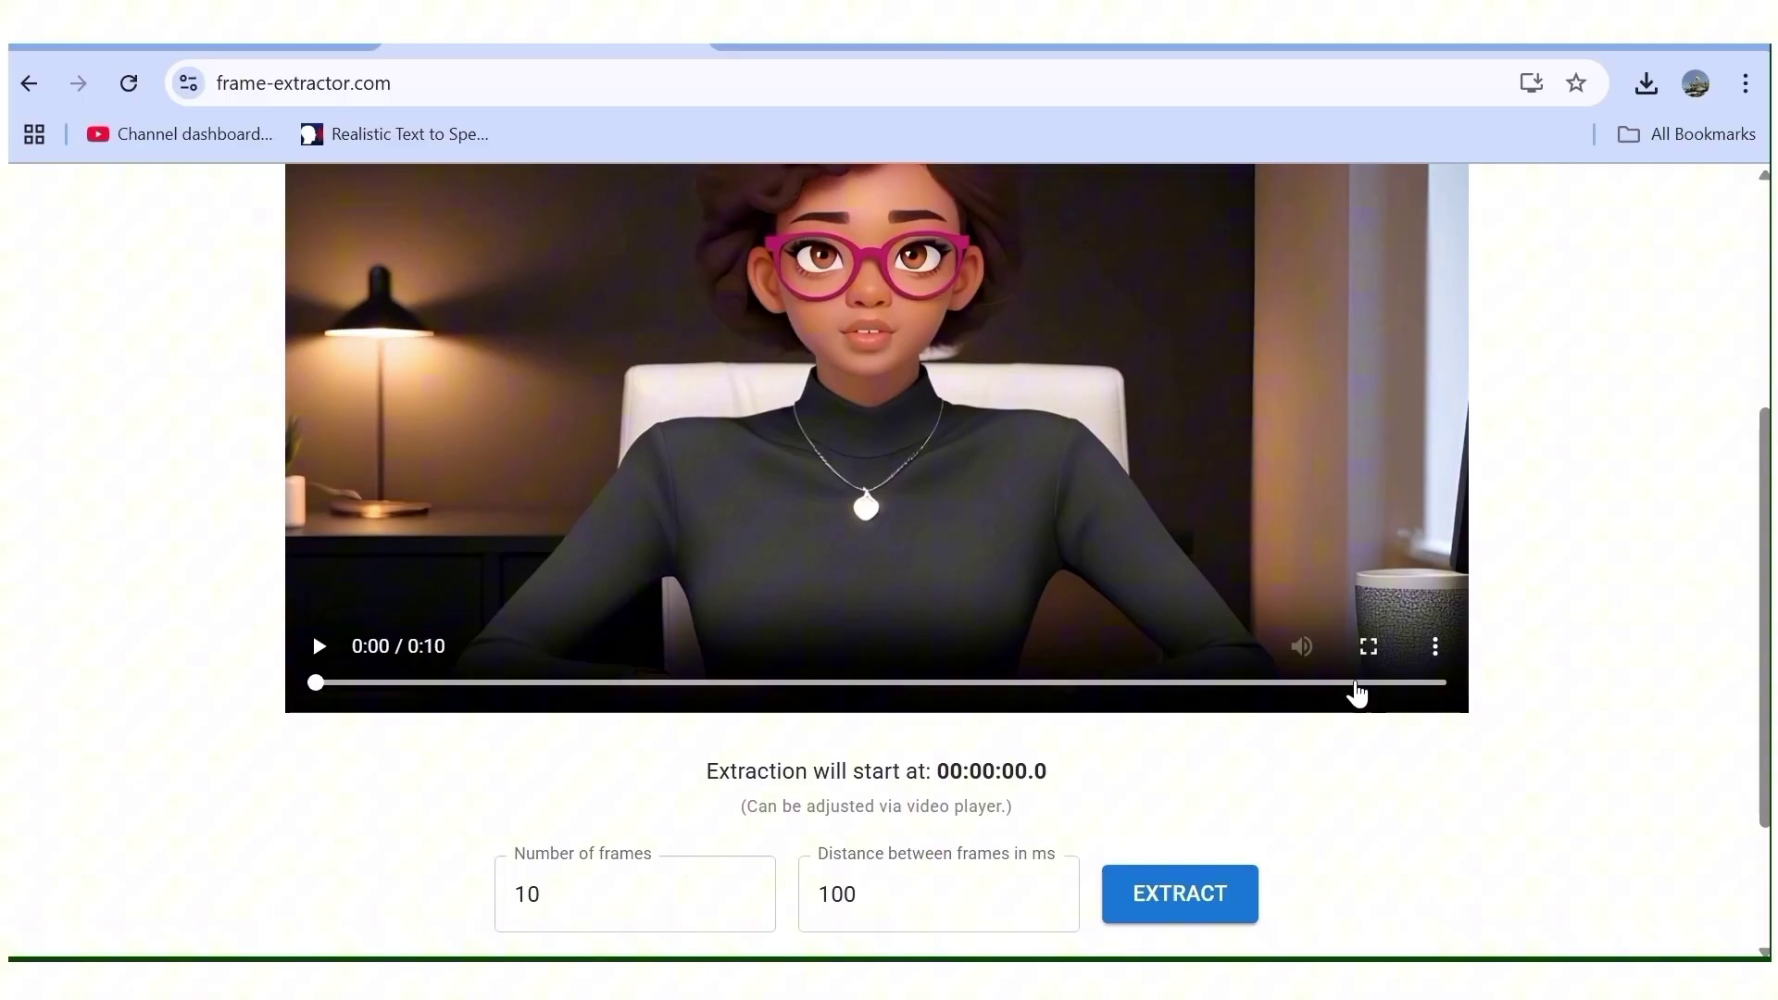
click(1355, 685)
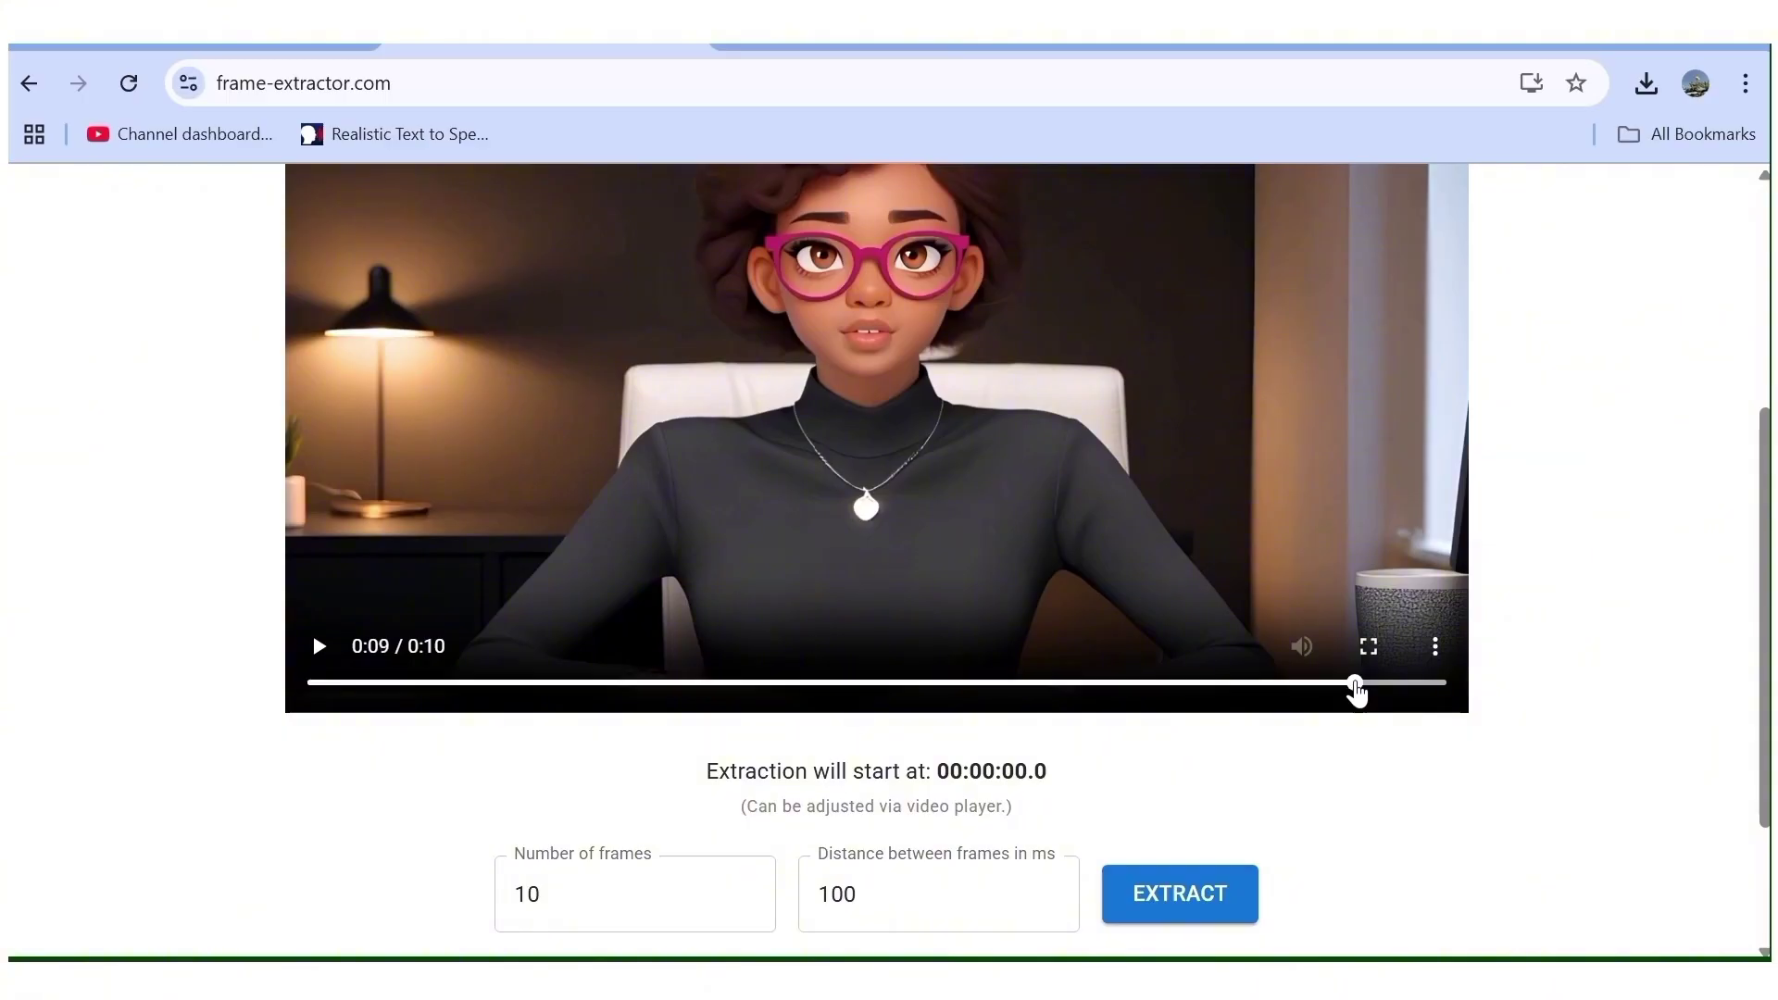
drag(1360, 690, 1394, 690)
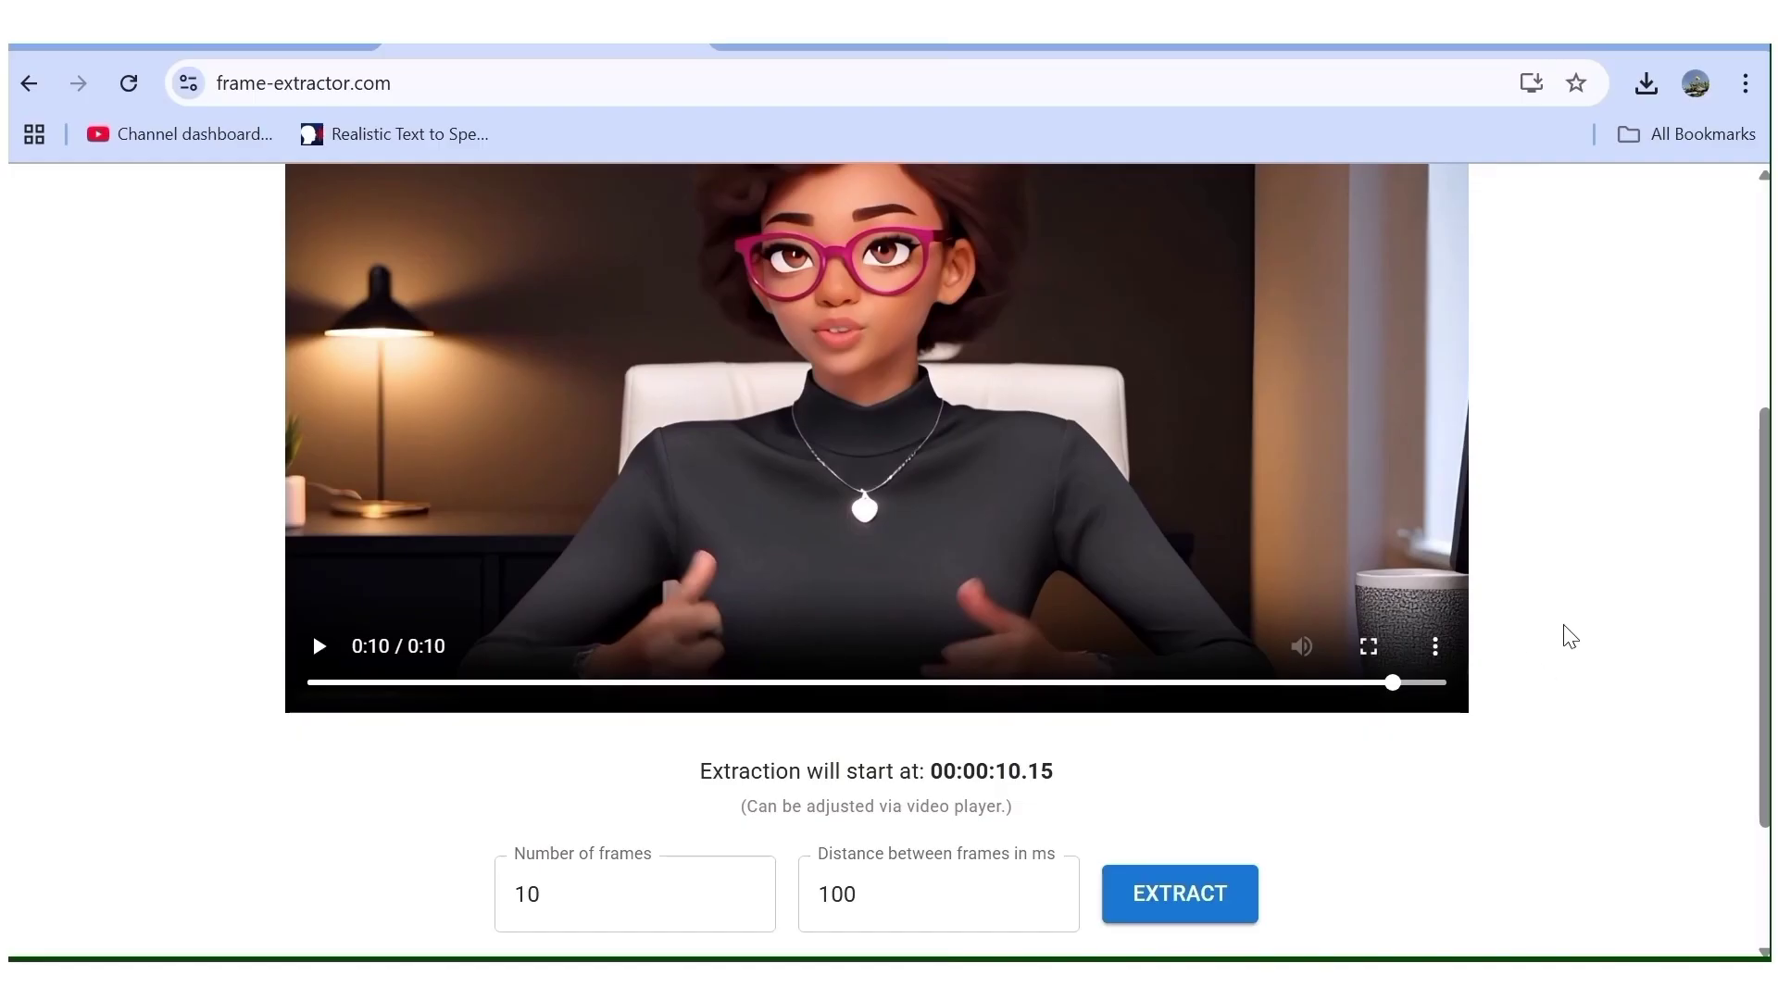
drag(1395, 687, 1386, 694)
Download frame #4 as a PNG and open it to check the image.
scroll(1352, 649, down, 2)
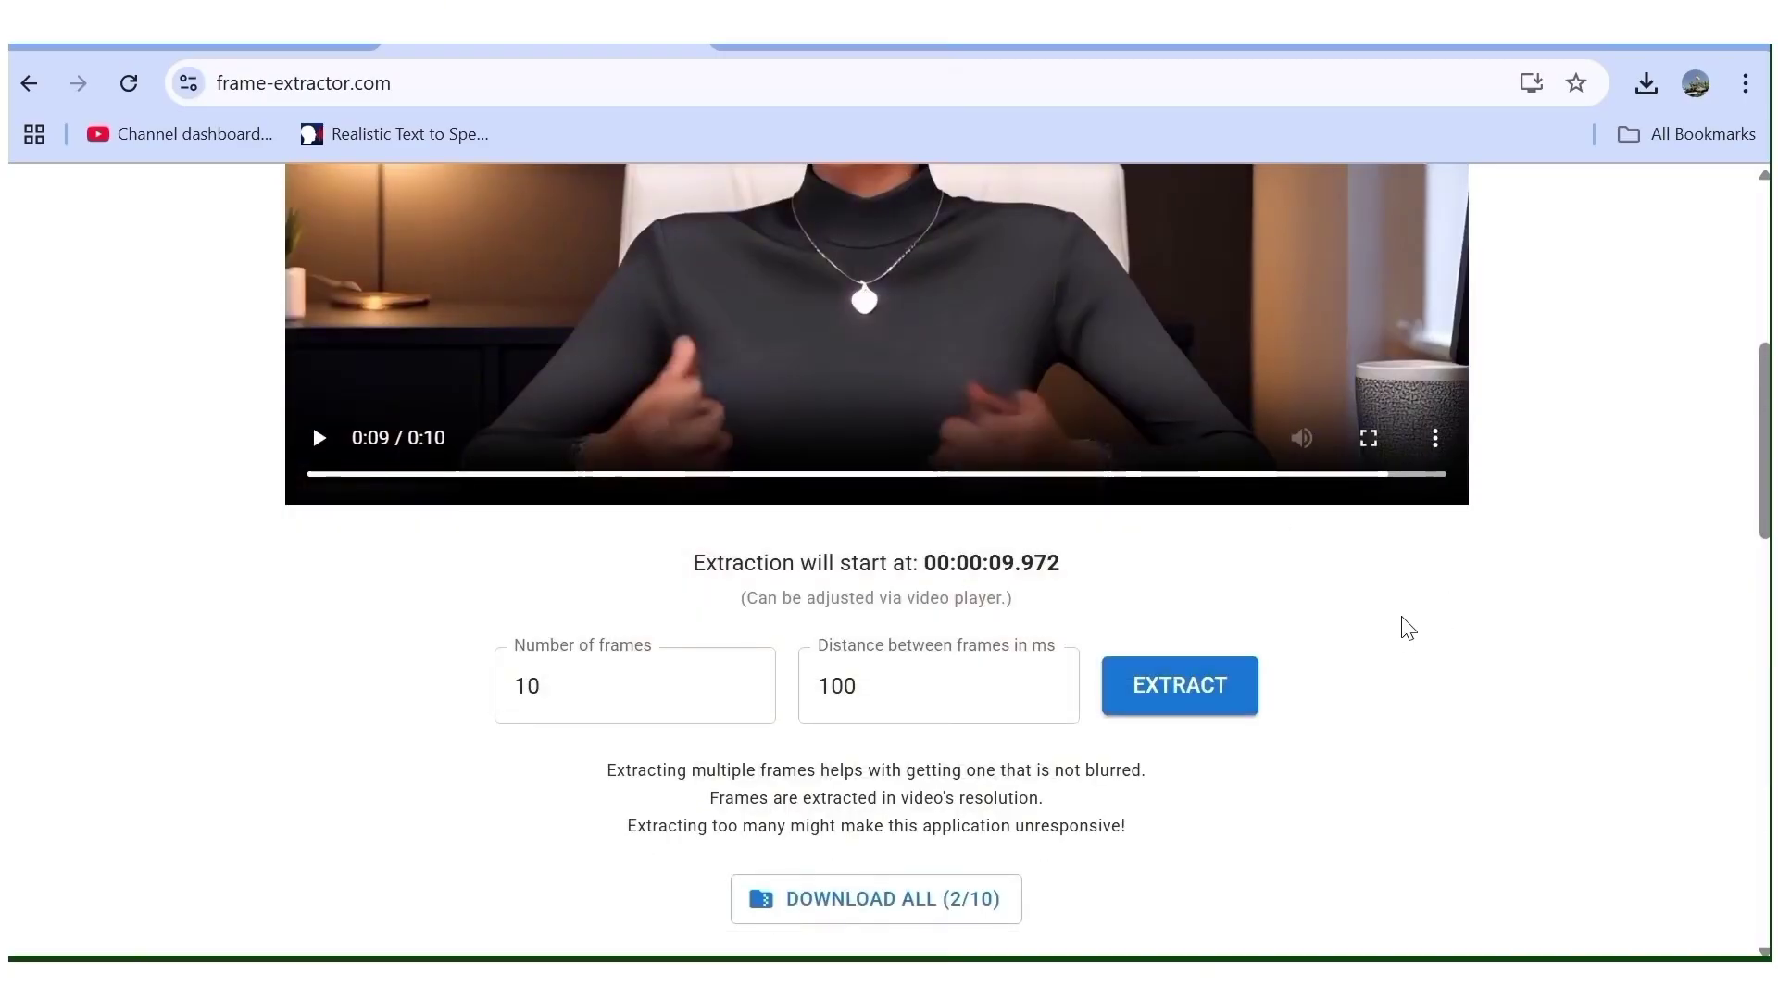
scroll(1381, 658, down, 10)
scroll(1381, 642, down, 14)
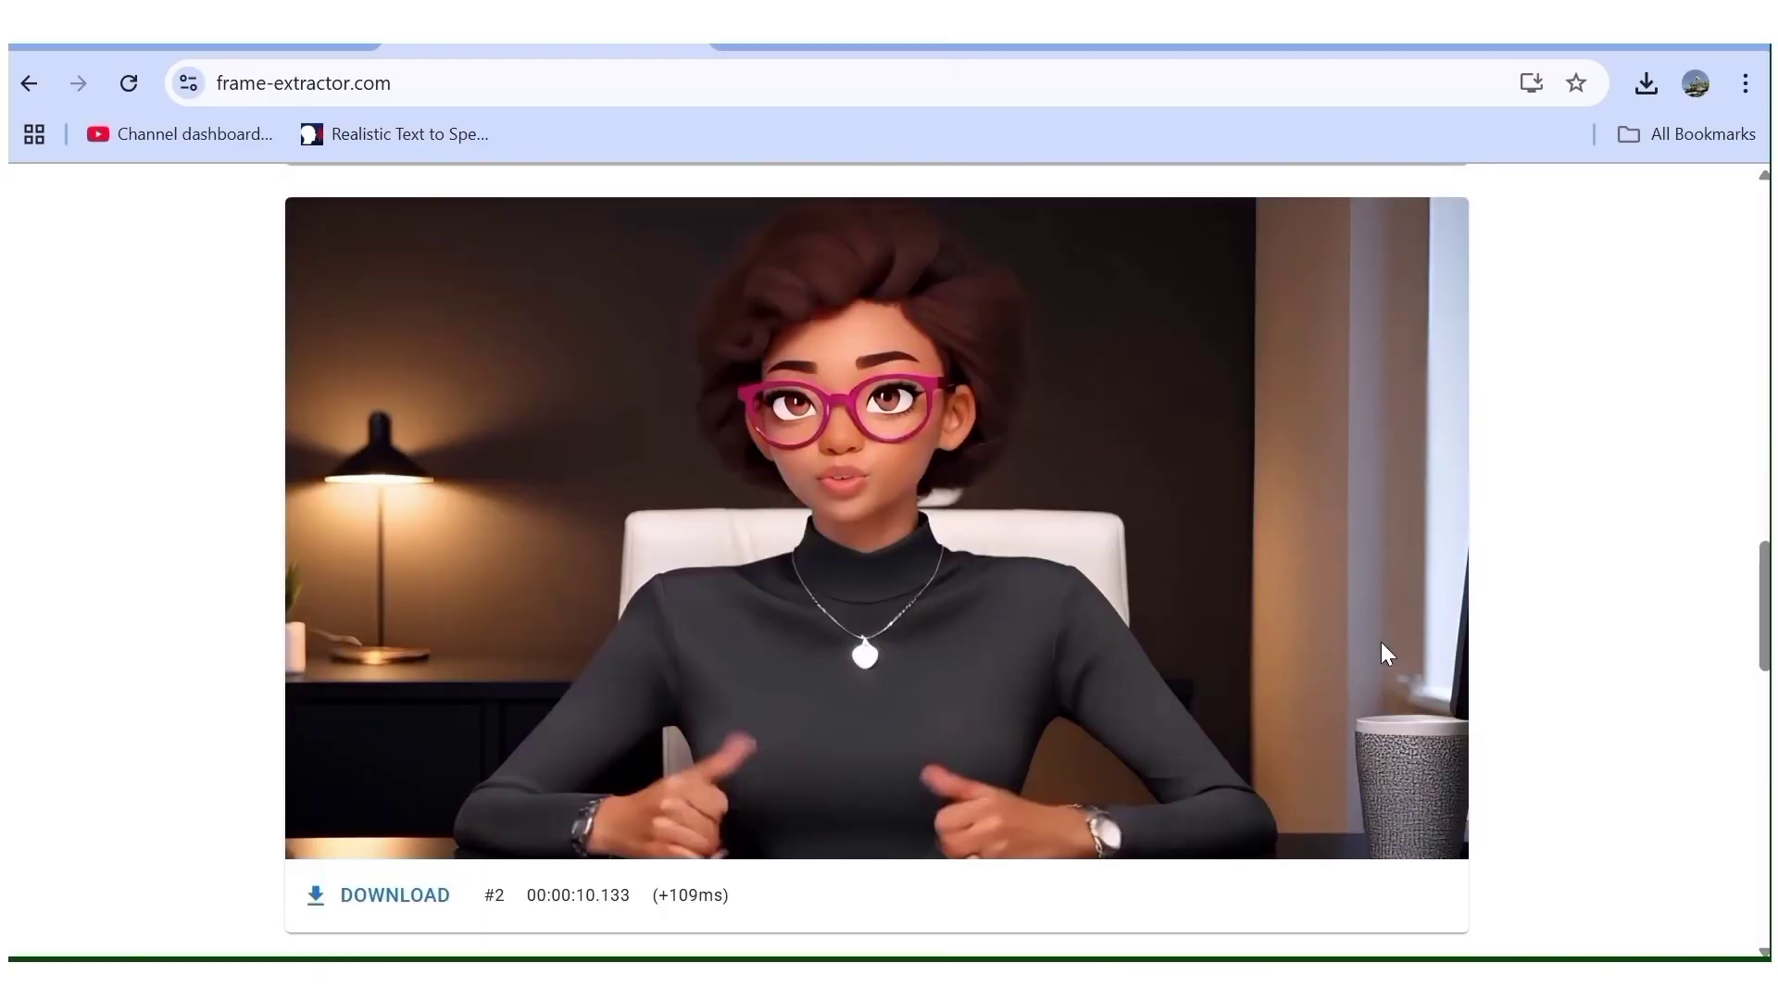
scroll(1381, 642, down, 5)
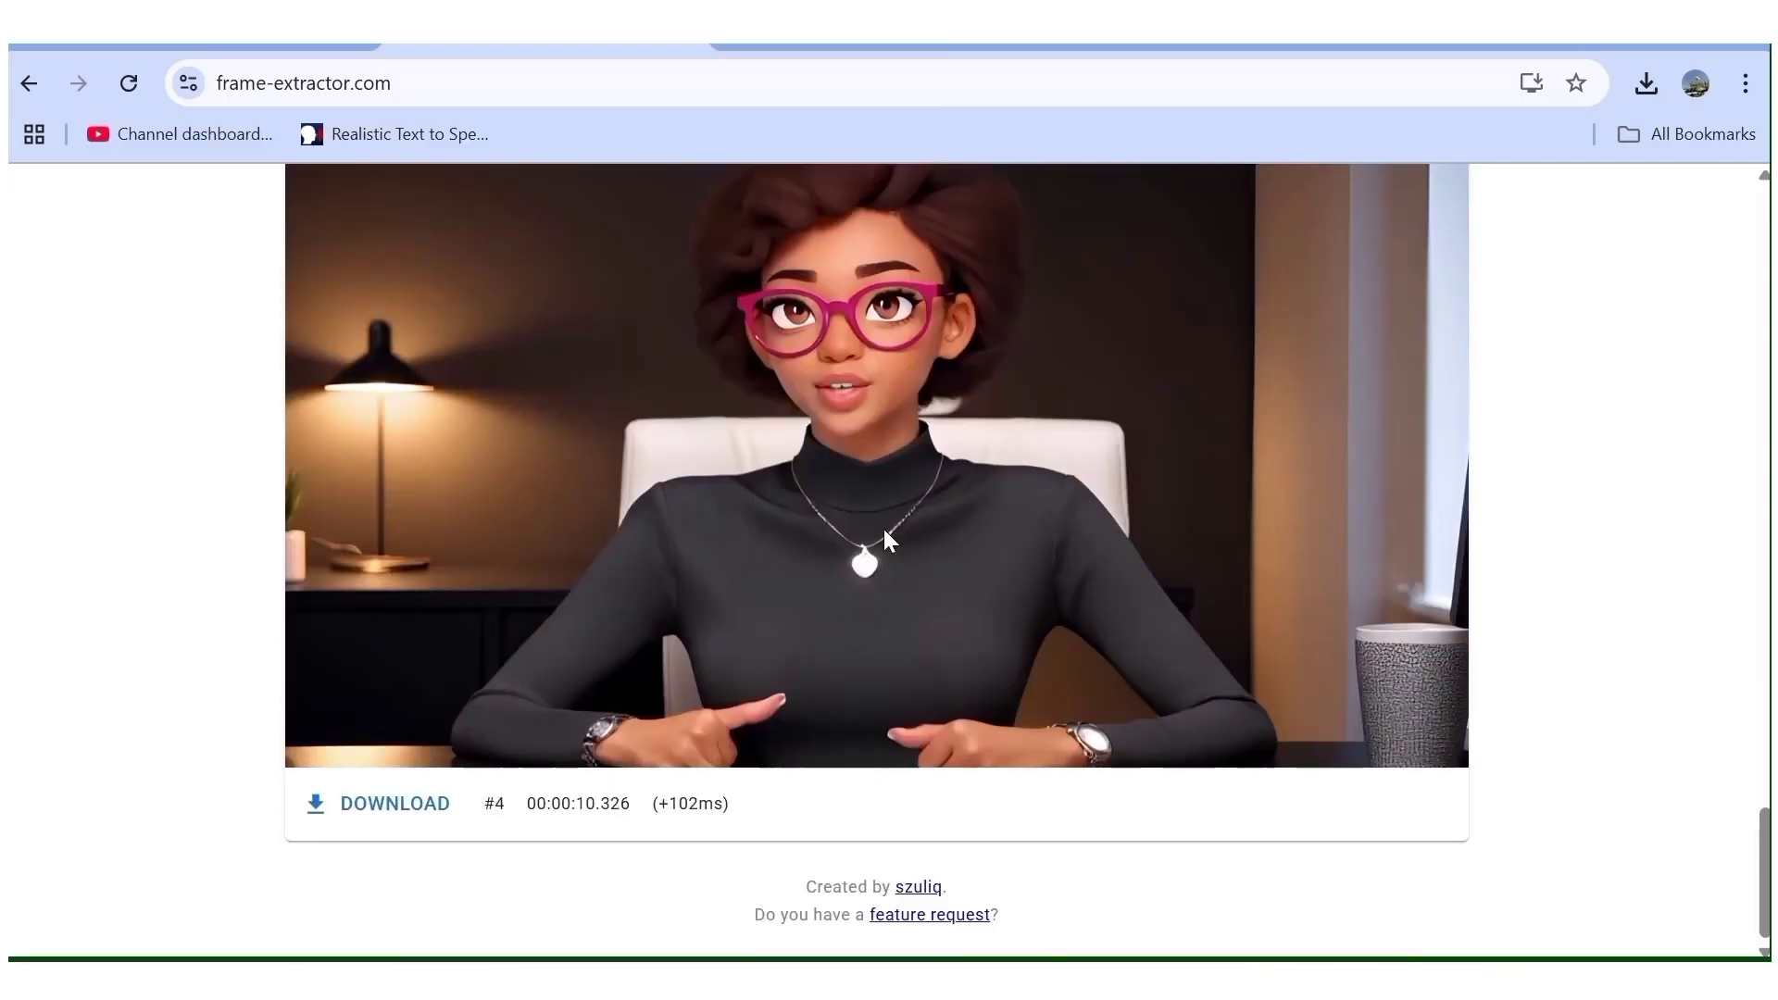
click(380, 812)
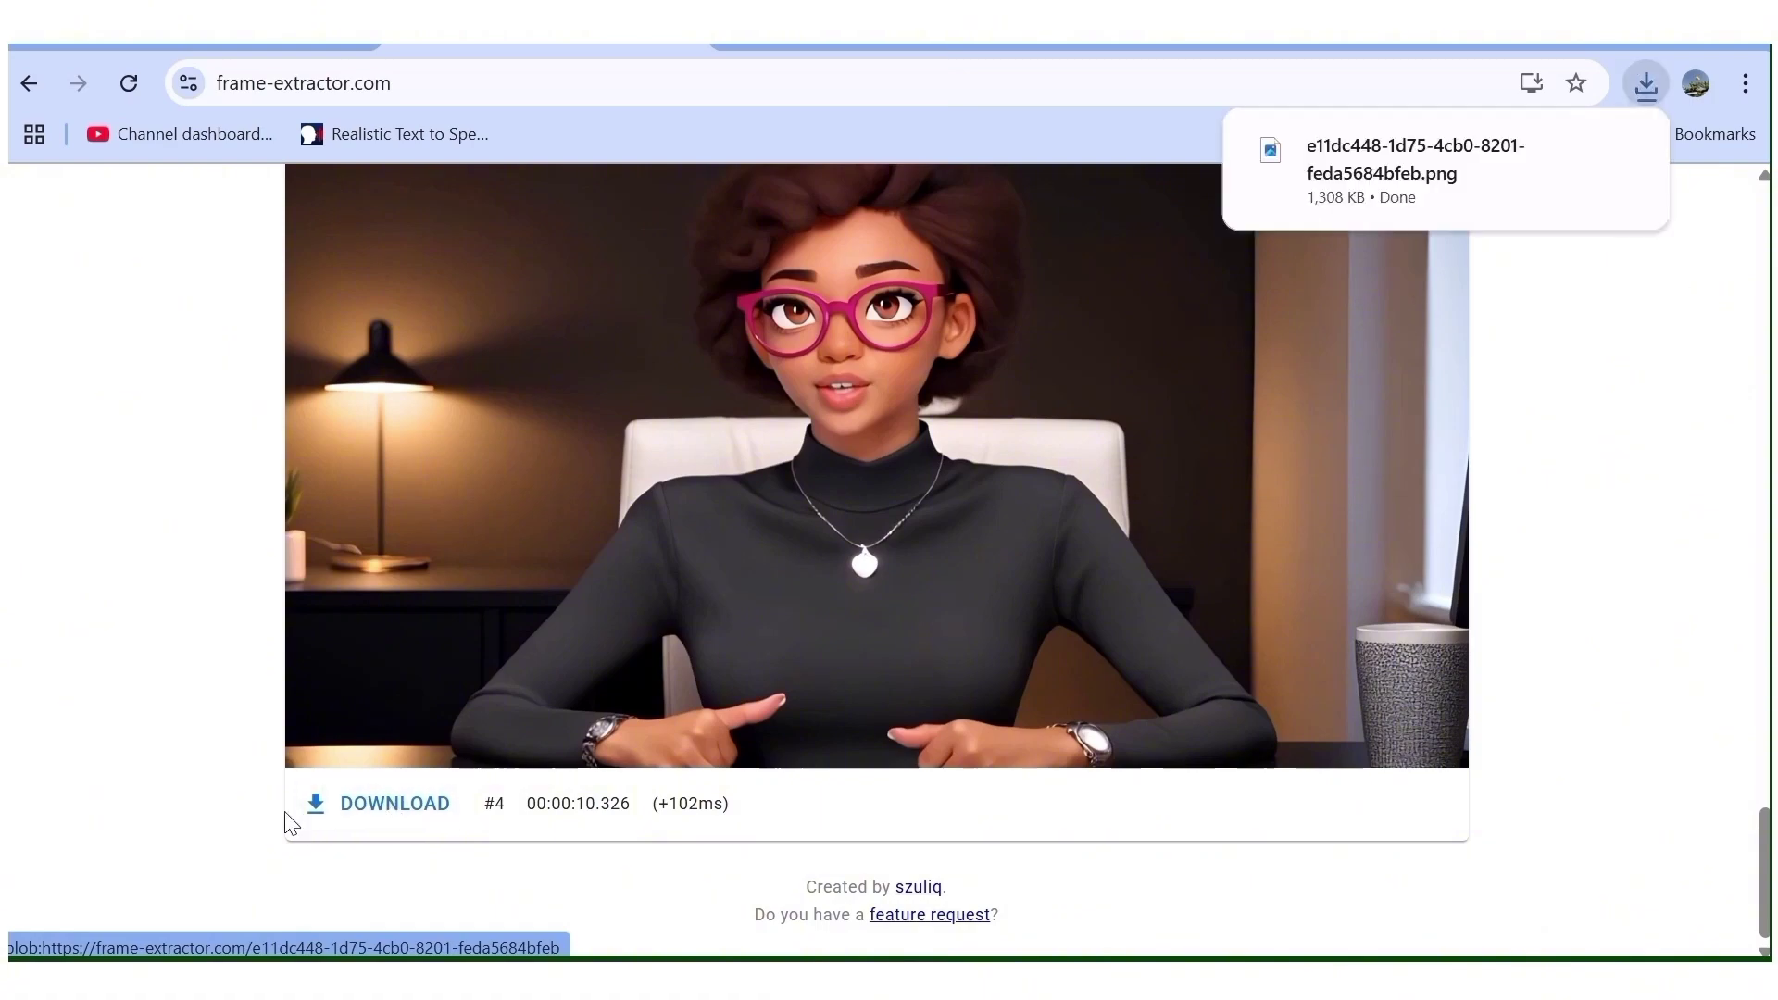
click(1352, 176)
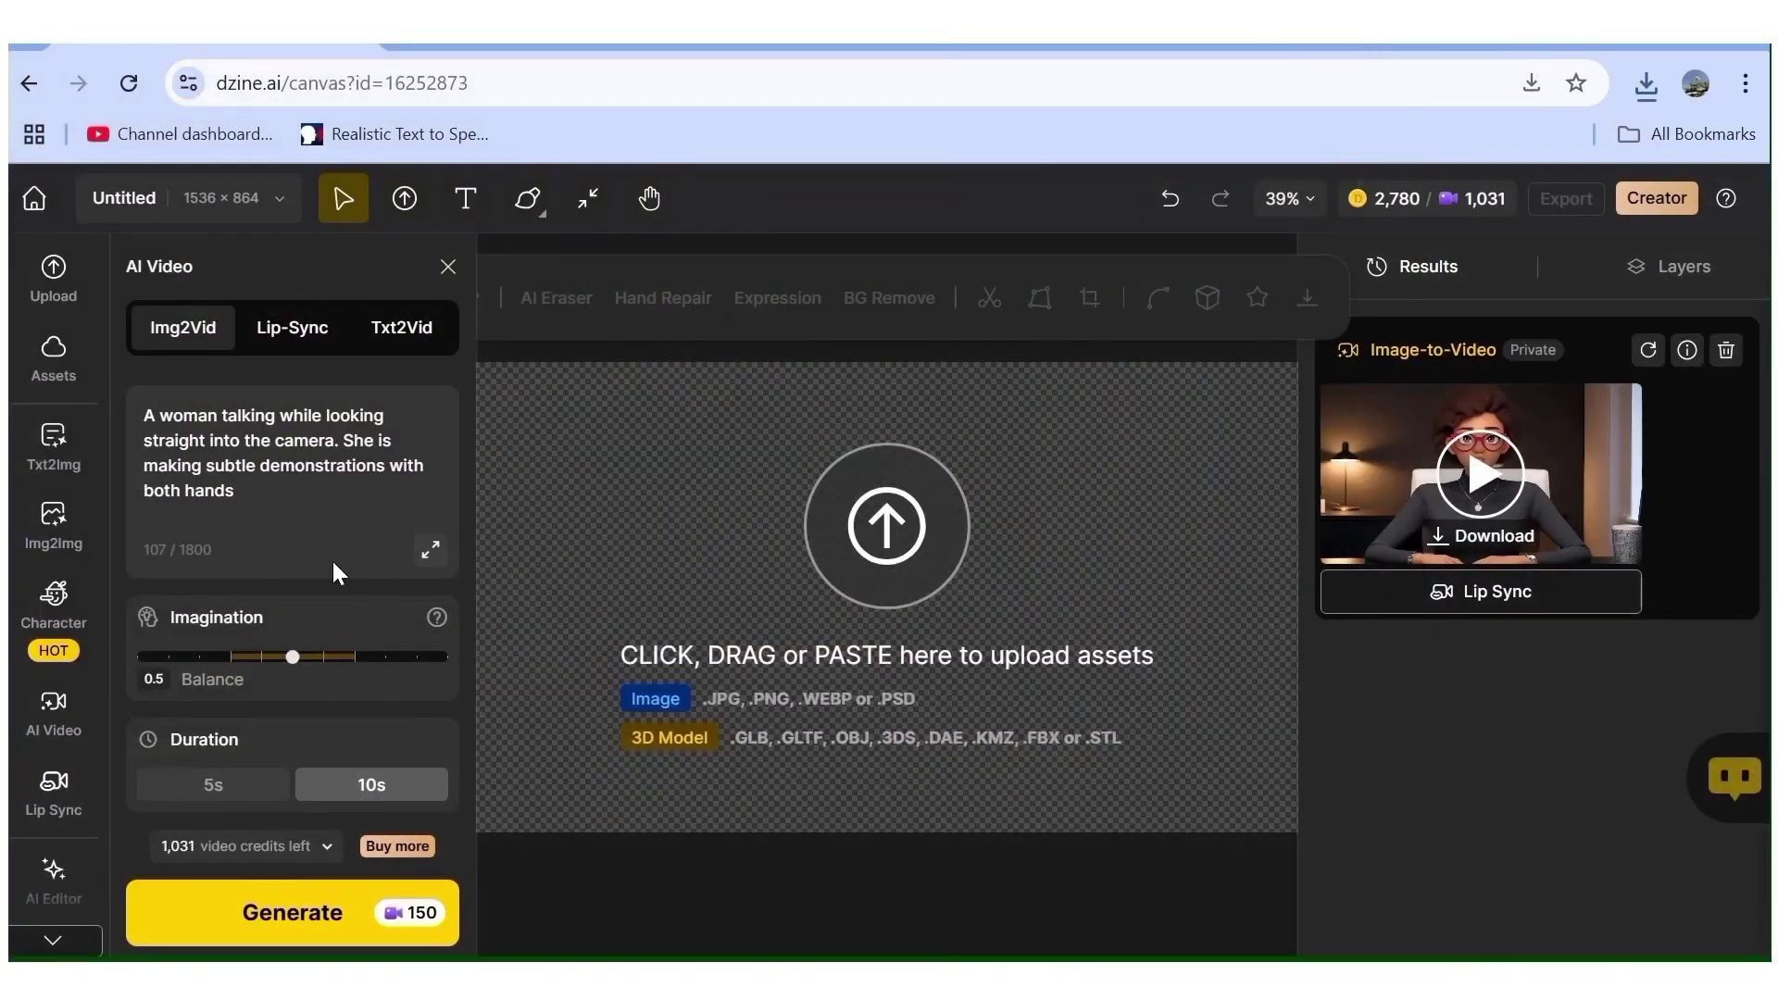
scroll(332, 562, up, 3)
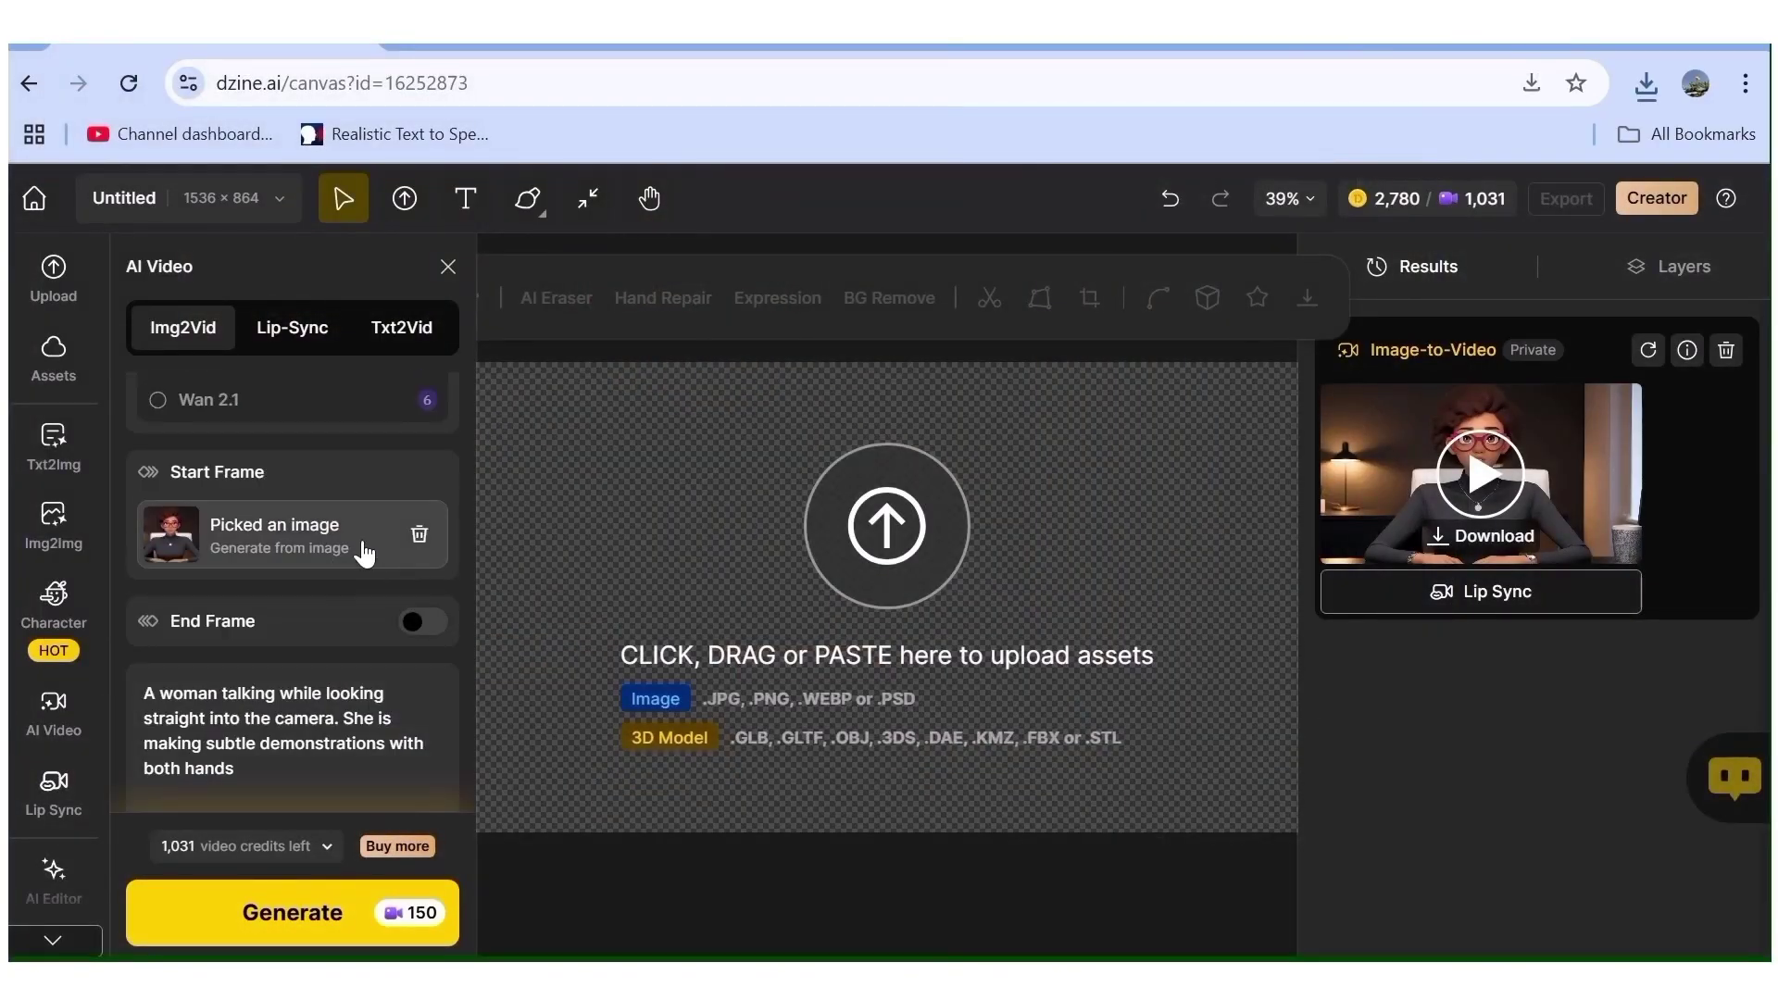
Swap the start frame for the downloaded PNG frame of the woman from Downloads.
click(420, 536)
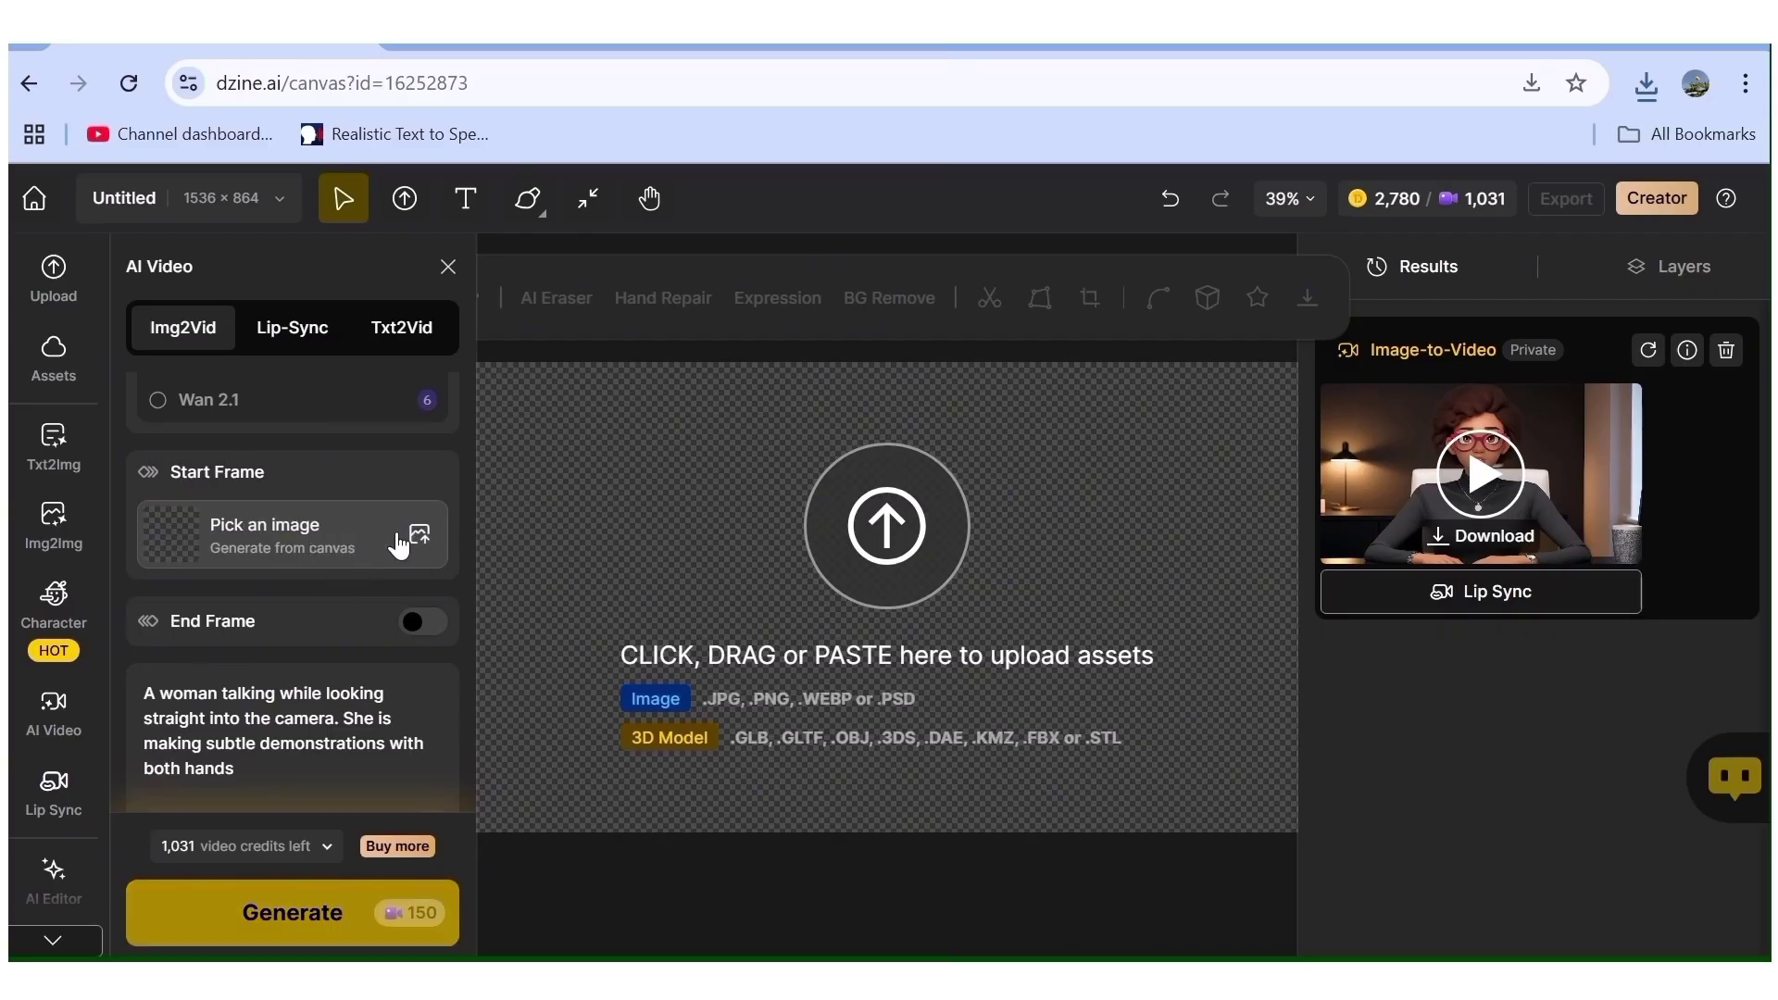
click(398, 535)
click(904, 341)
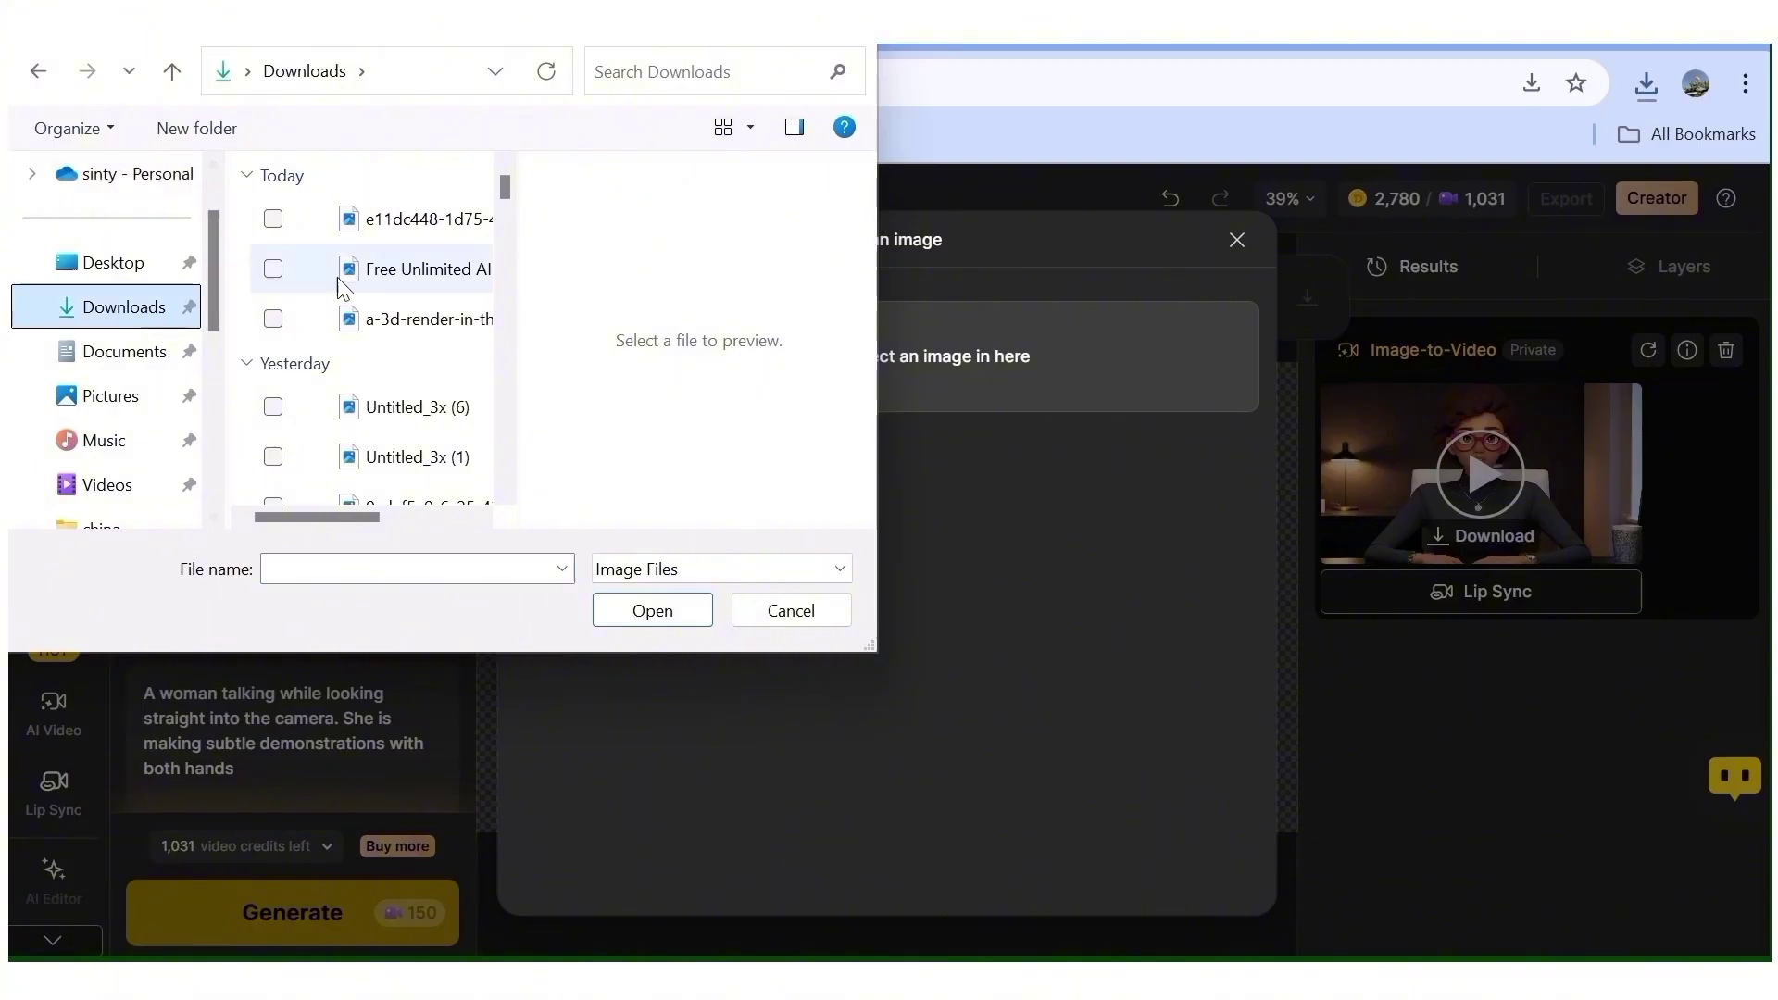
click(411, 231)
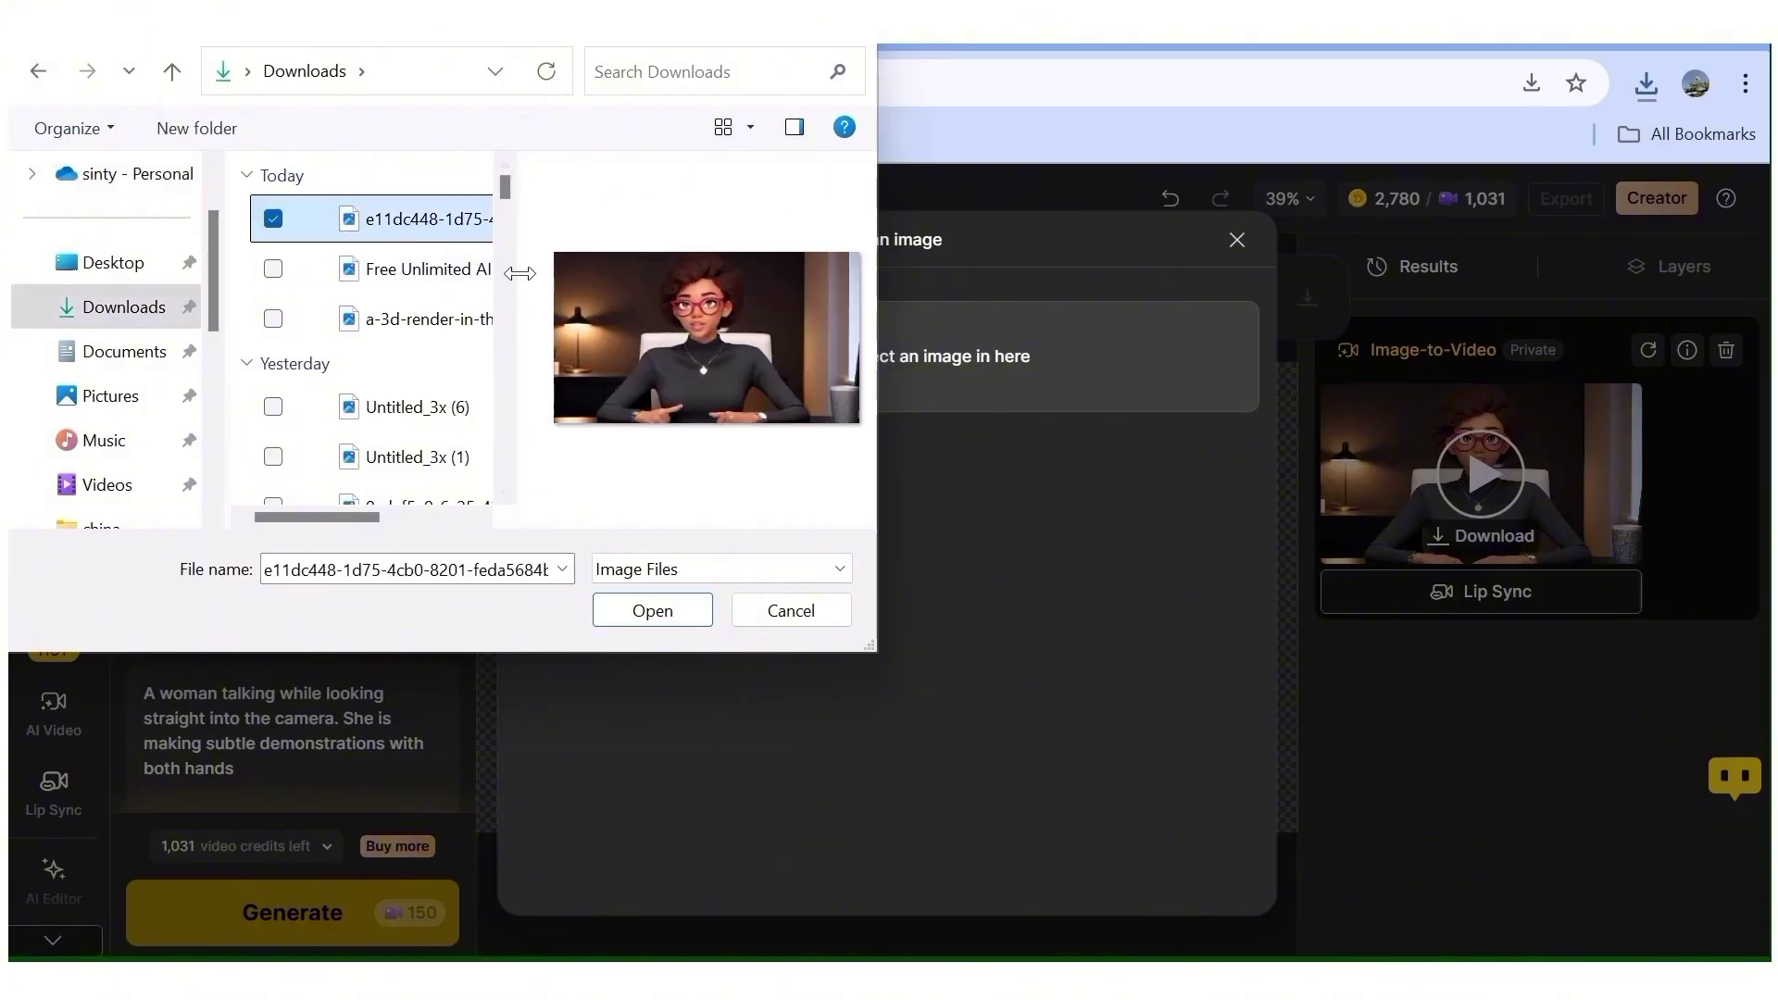
click(651, 612)
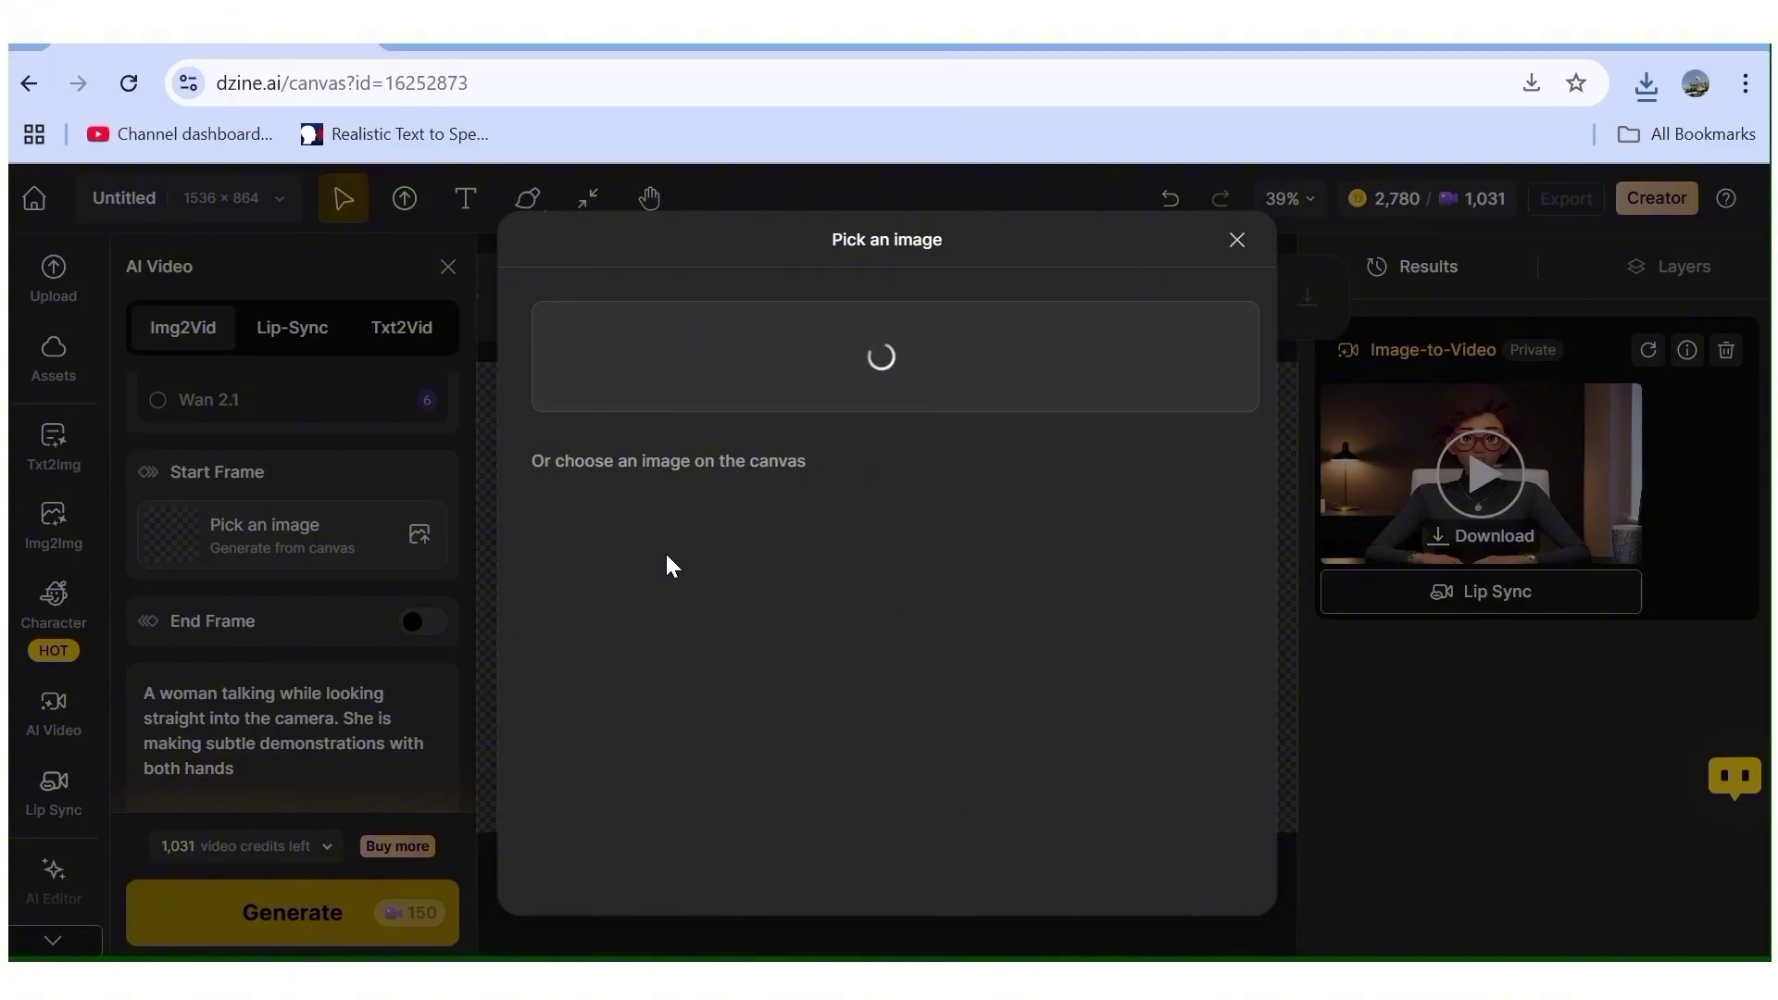
click(693, 466)
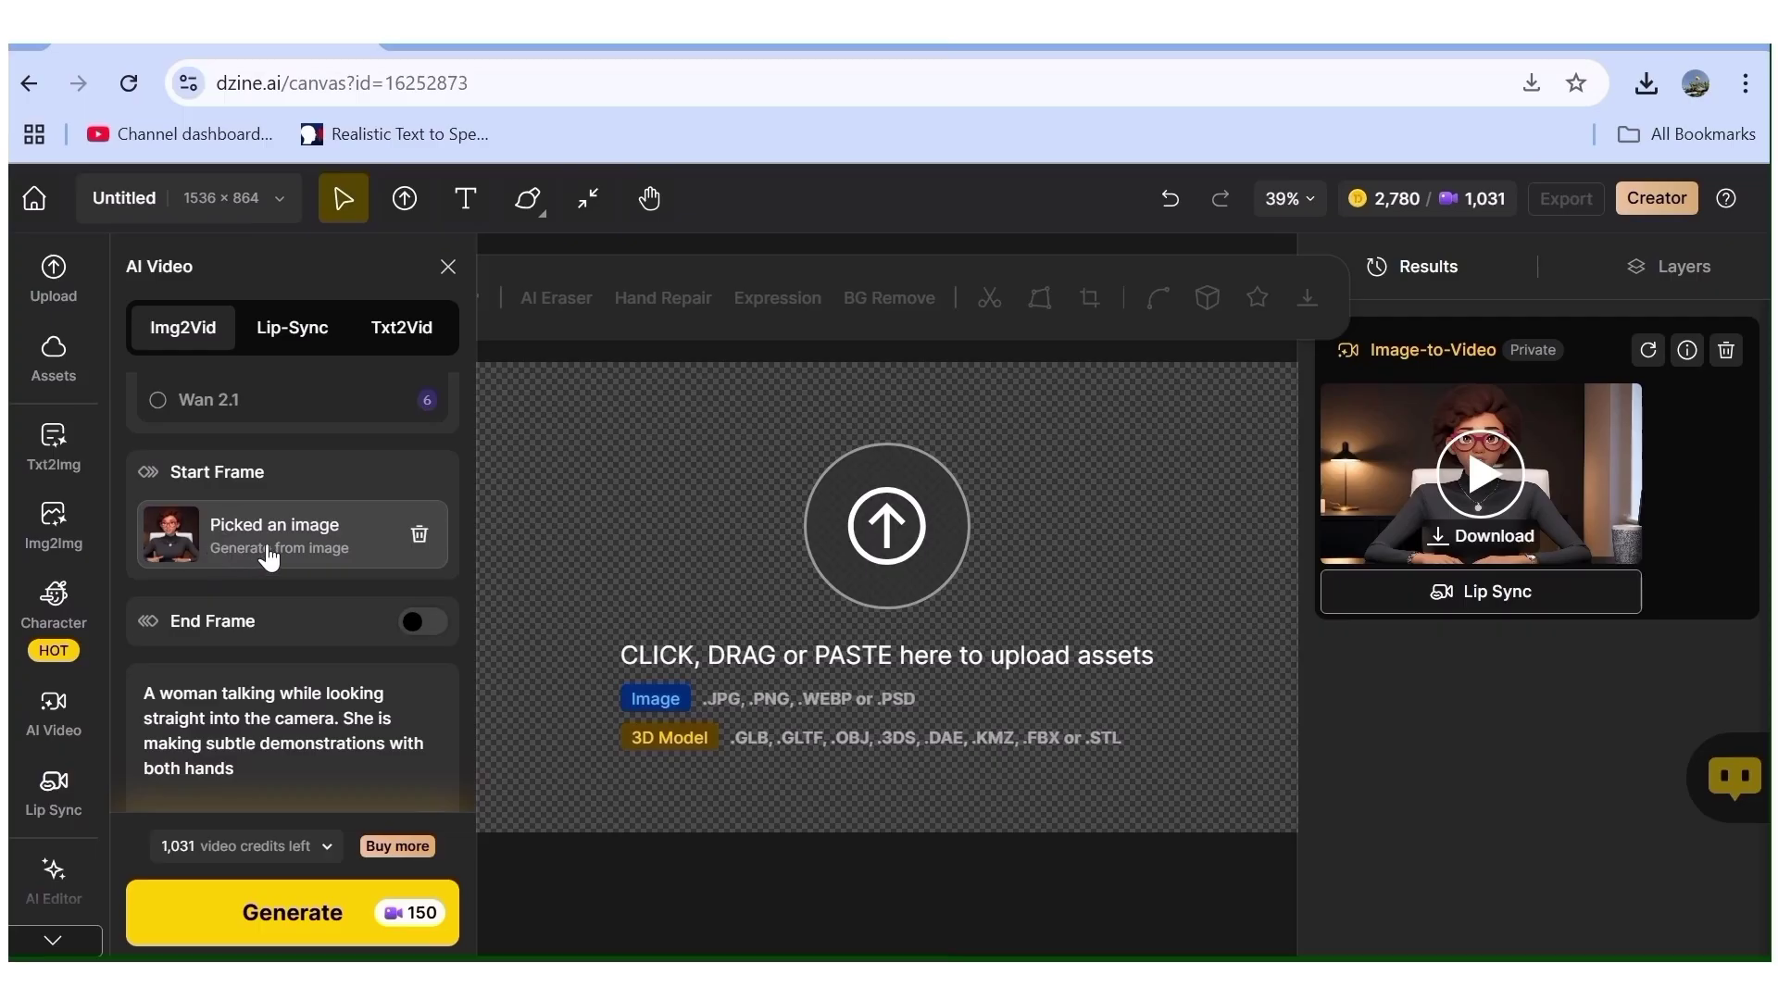
Enable End Frame and upload the still of the woman seated at her desk as end frame.
scroll(268, 559, down, 2)
click(414, 485)
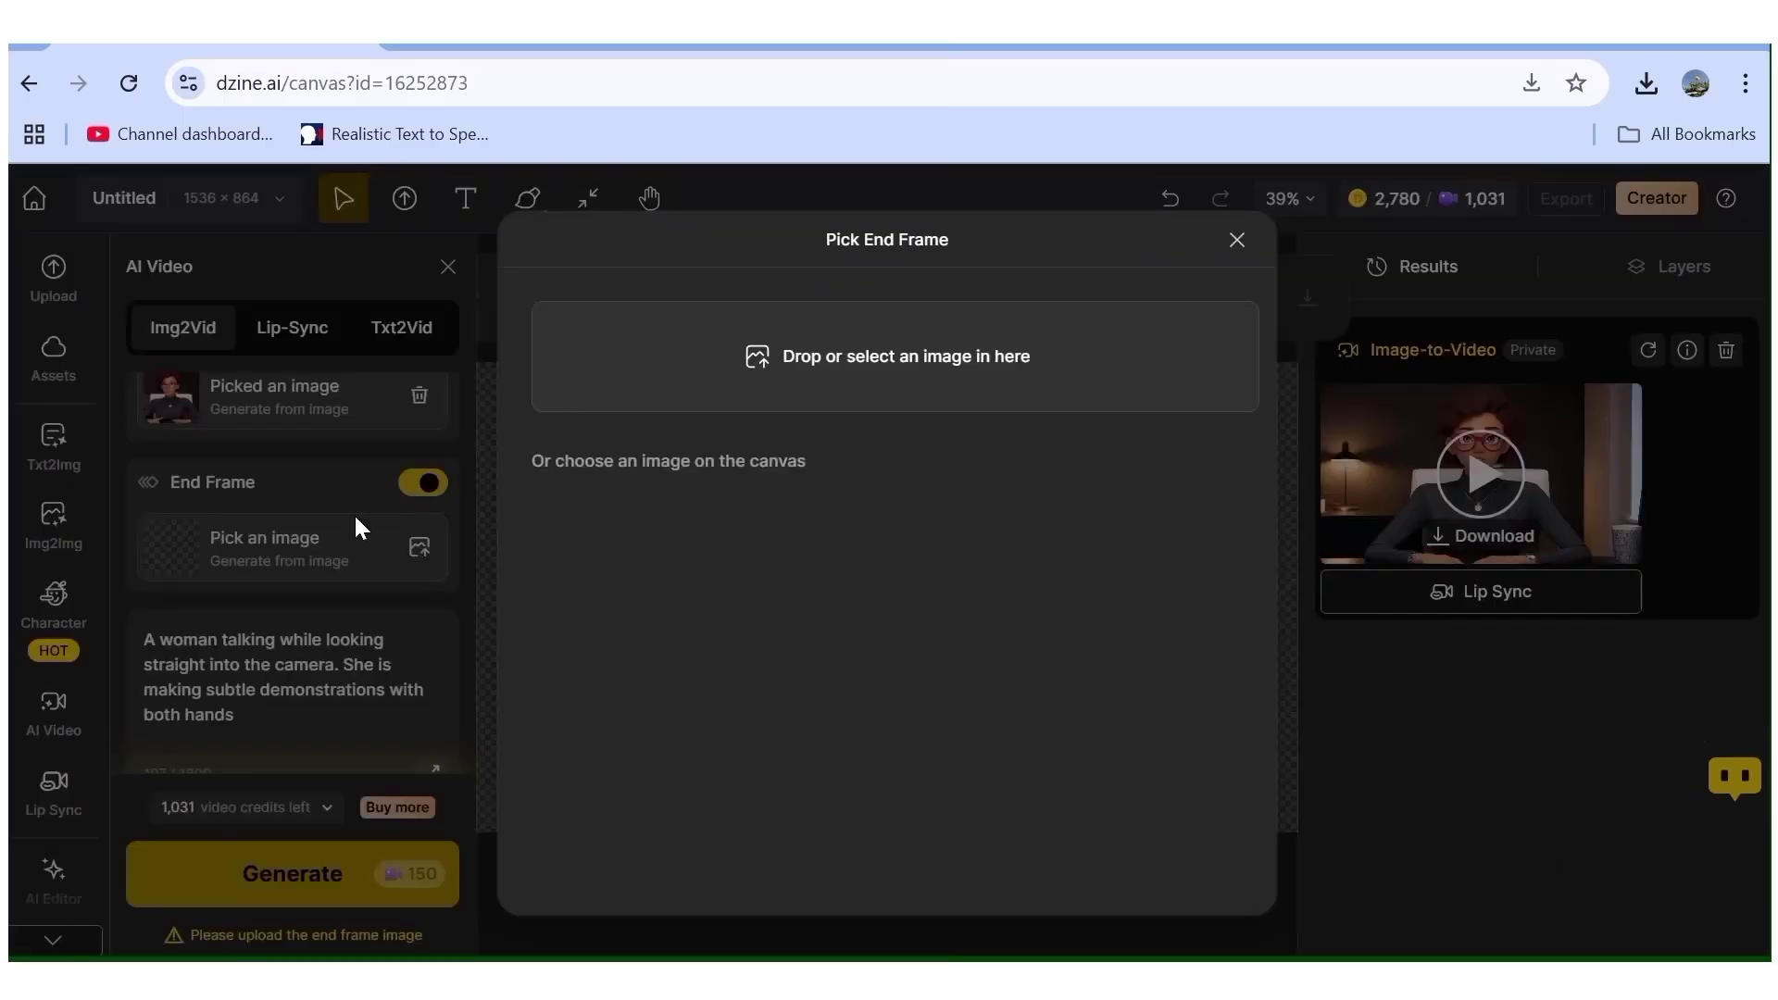
click(987, 361)
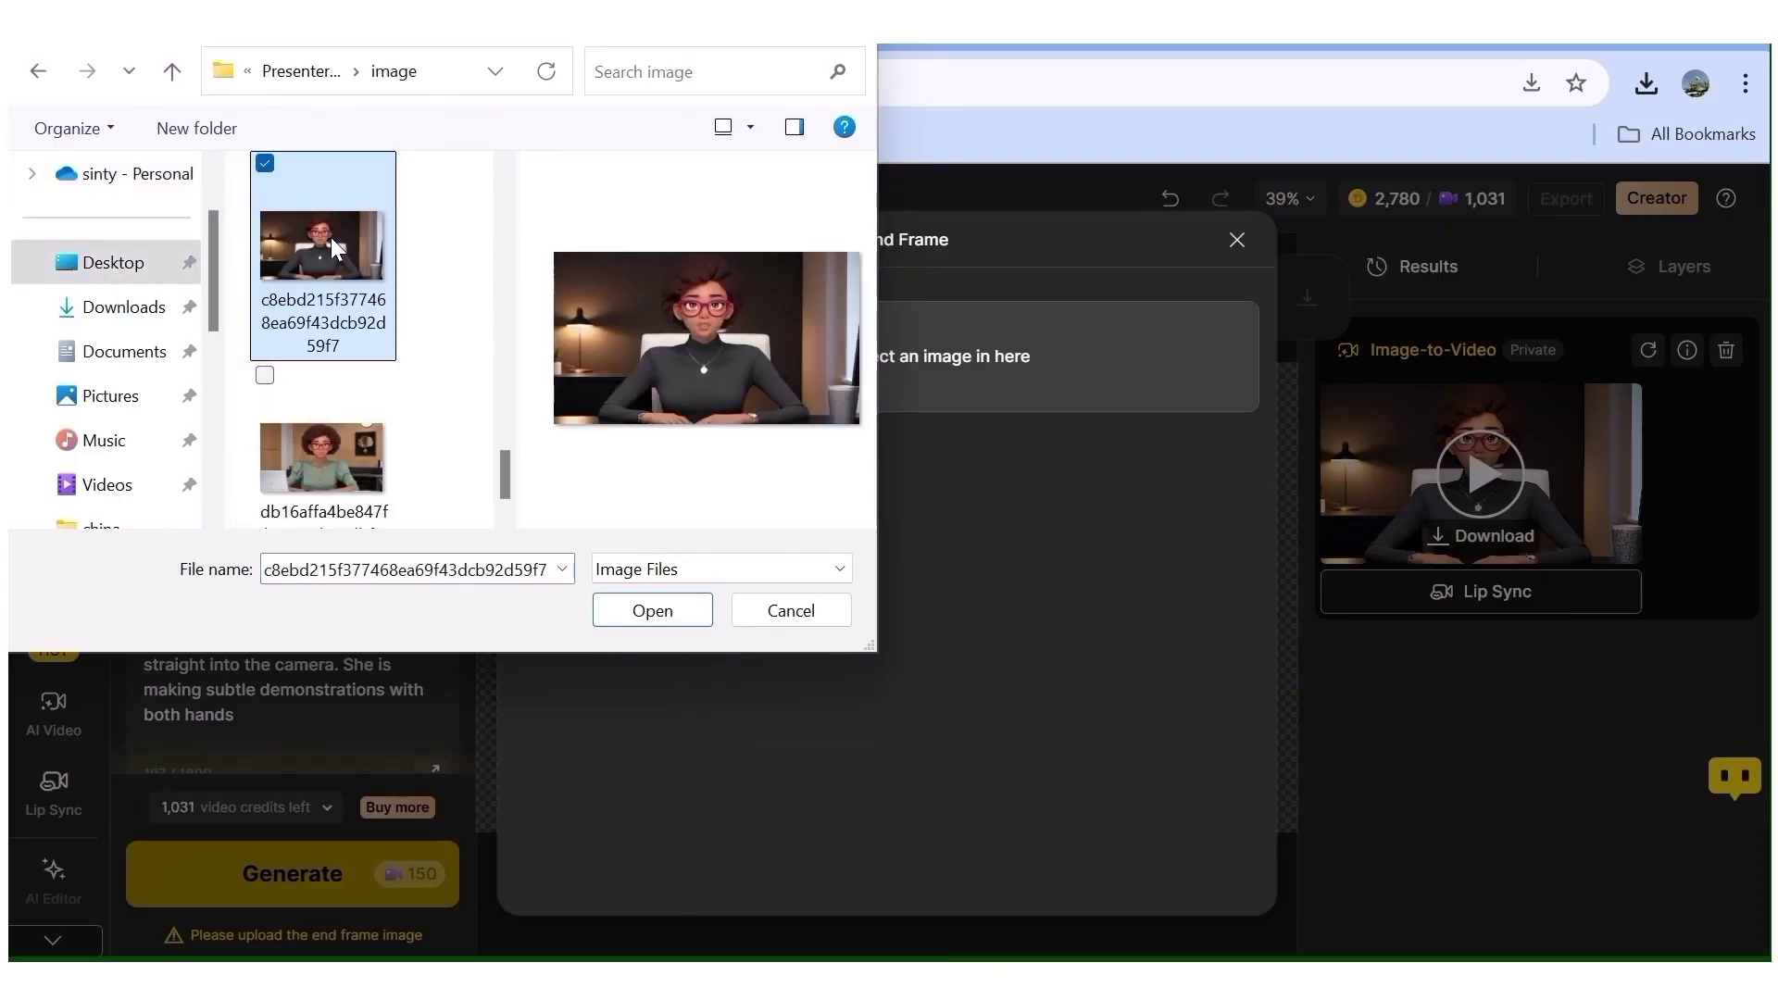
click(645, 611)
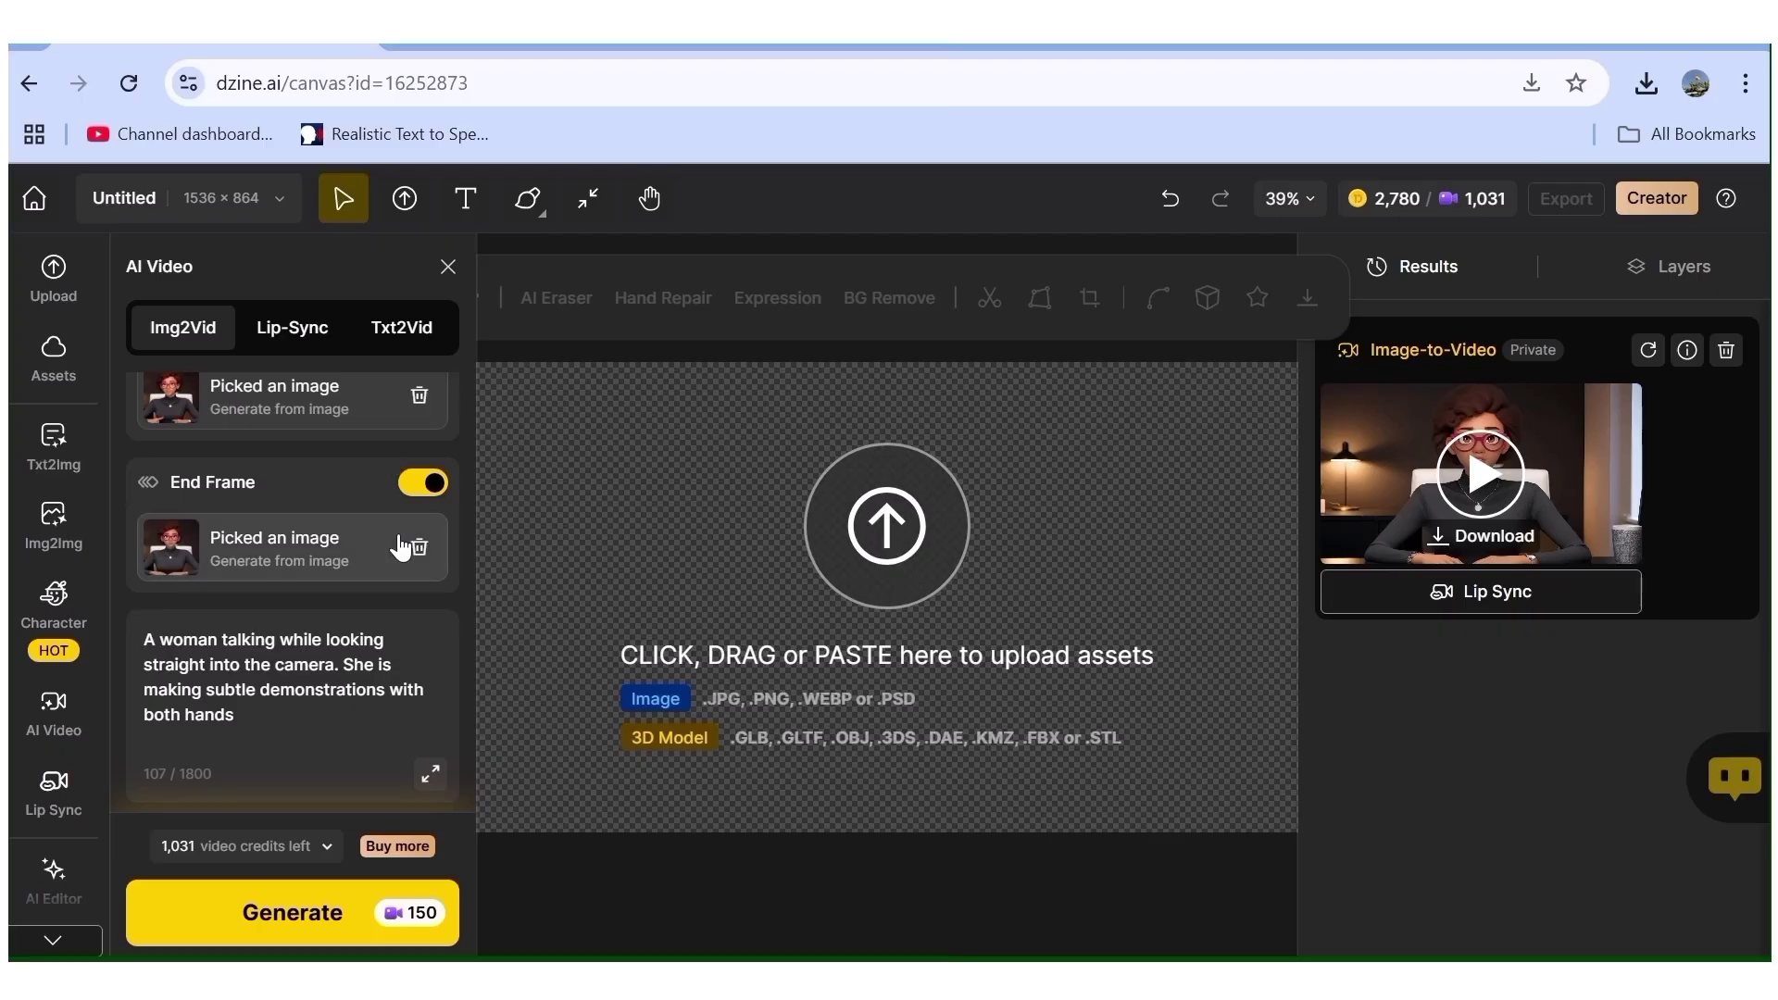
scroll(314, 679, down, 2)
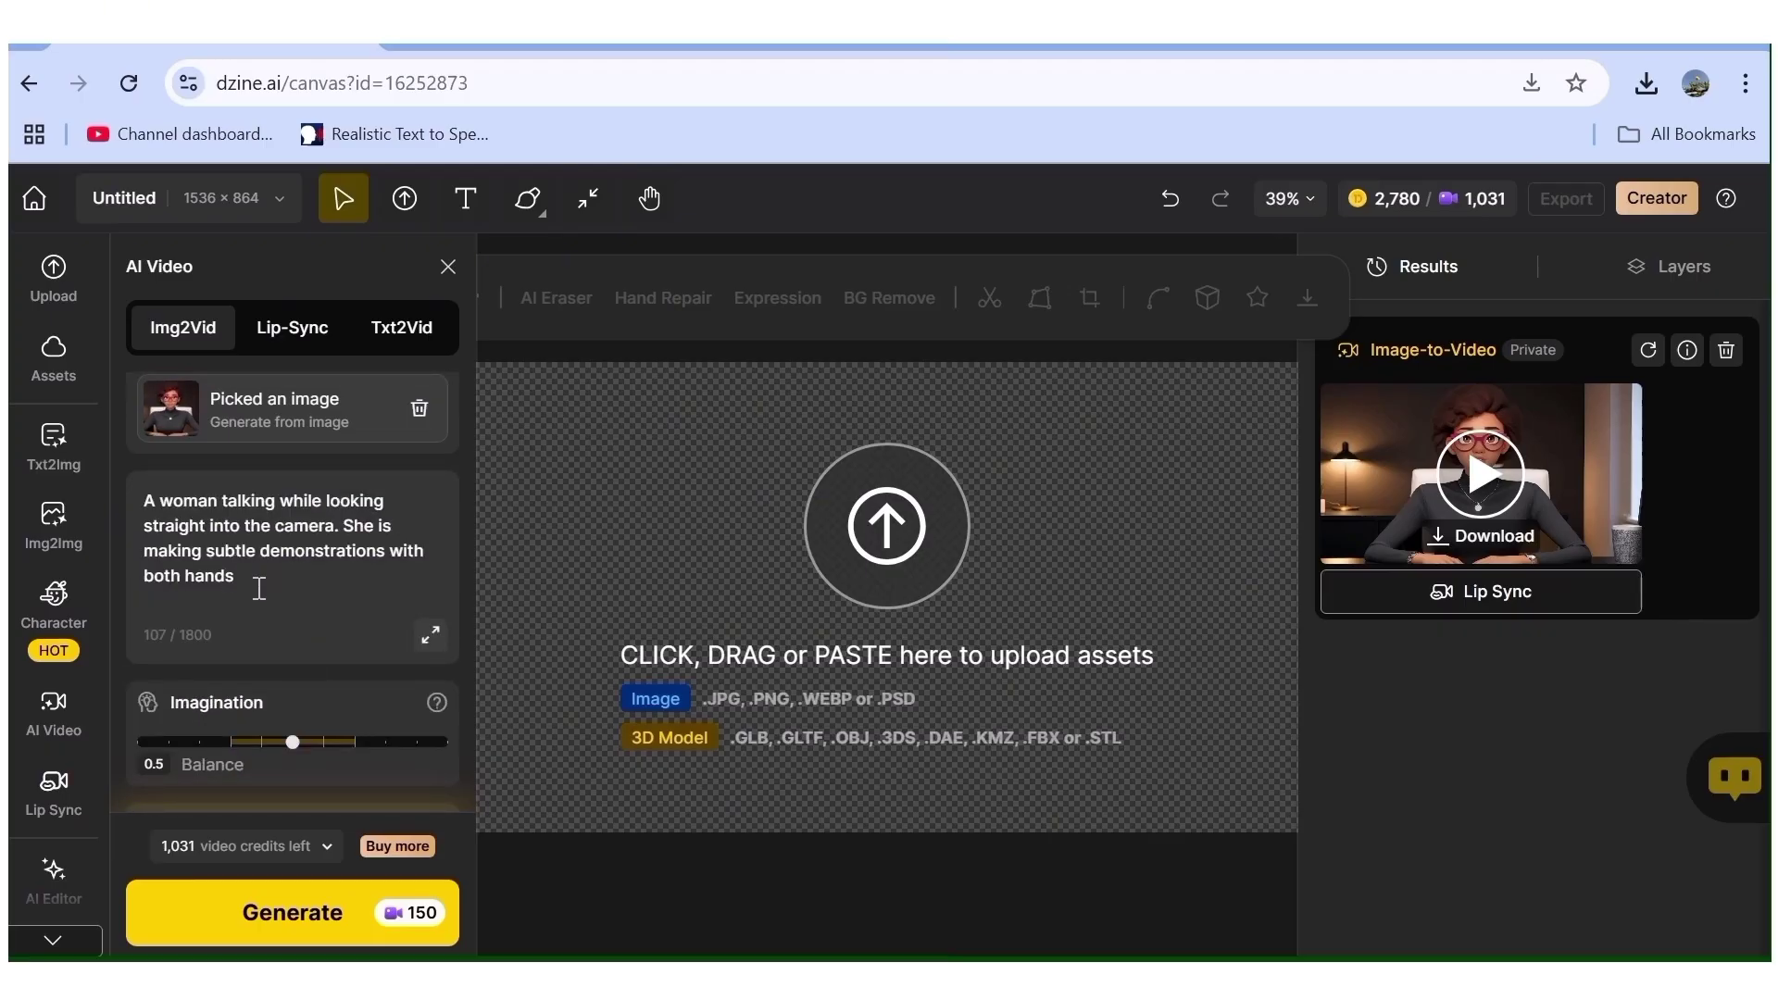
scroll(338, 593, down, 1)
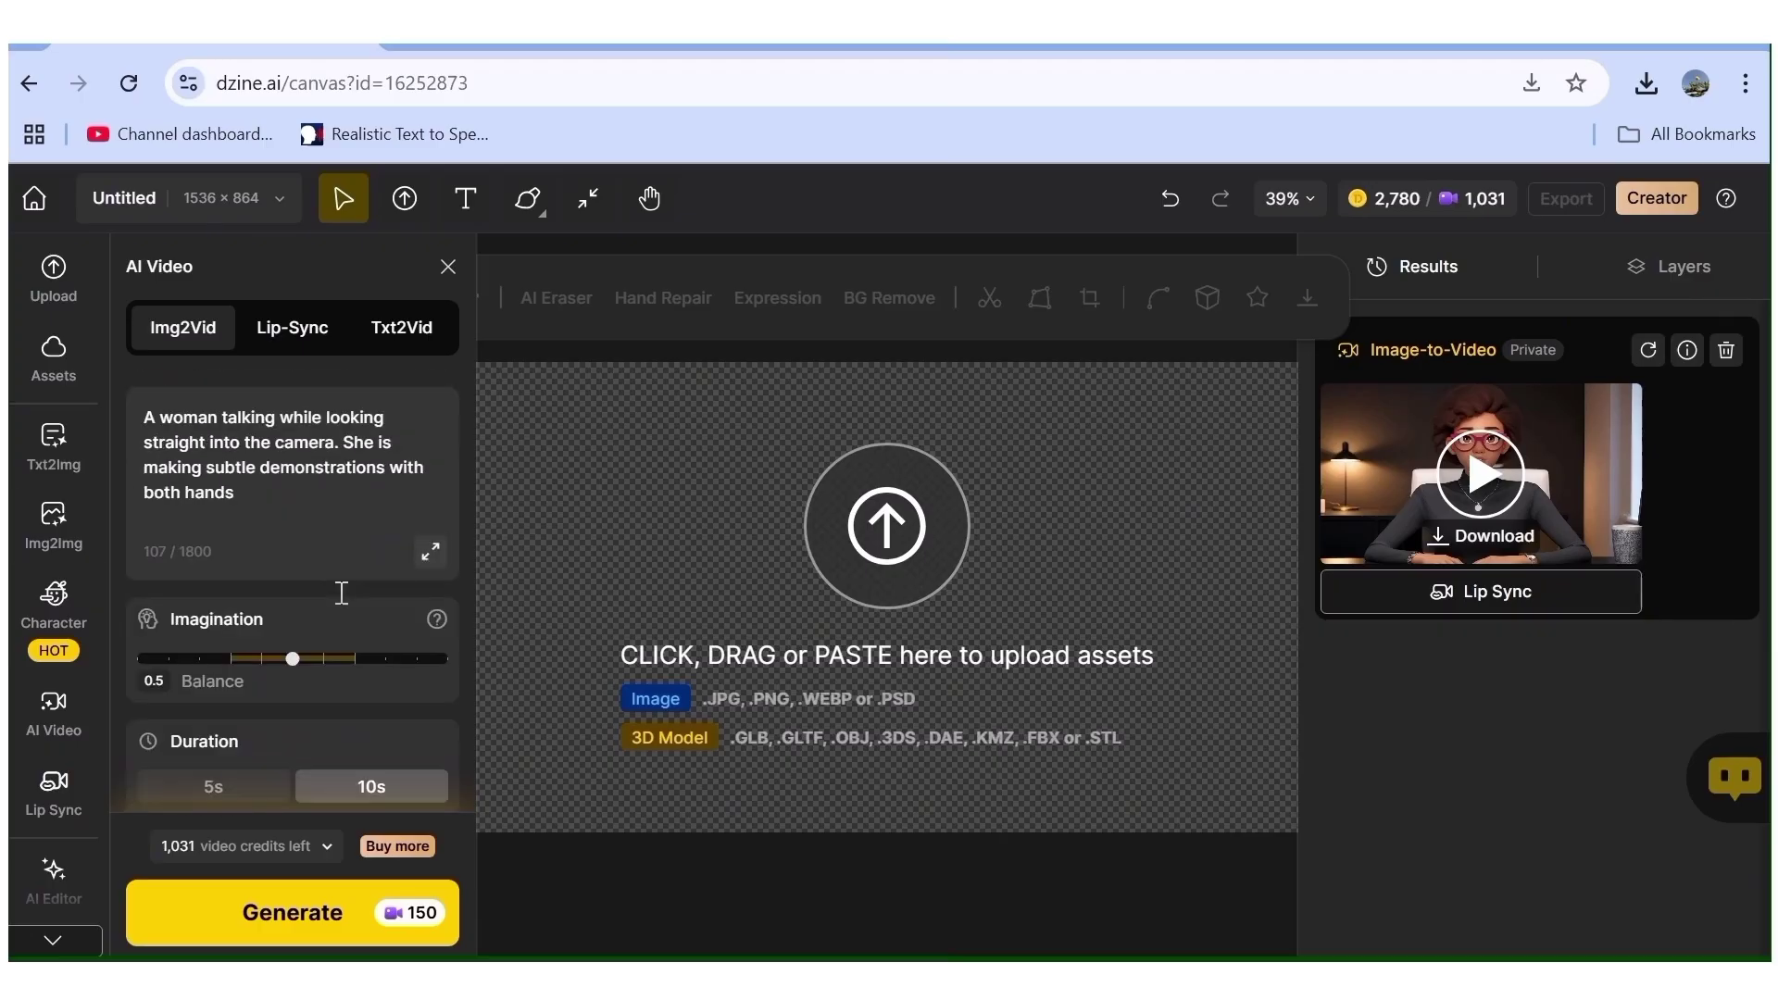
click(236, 790)
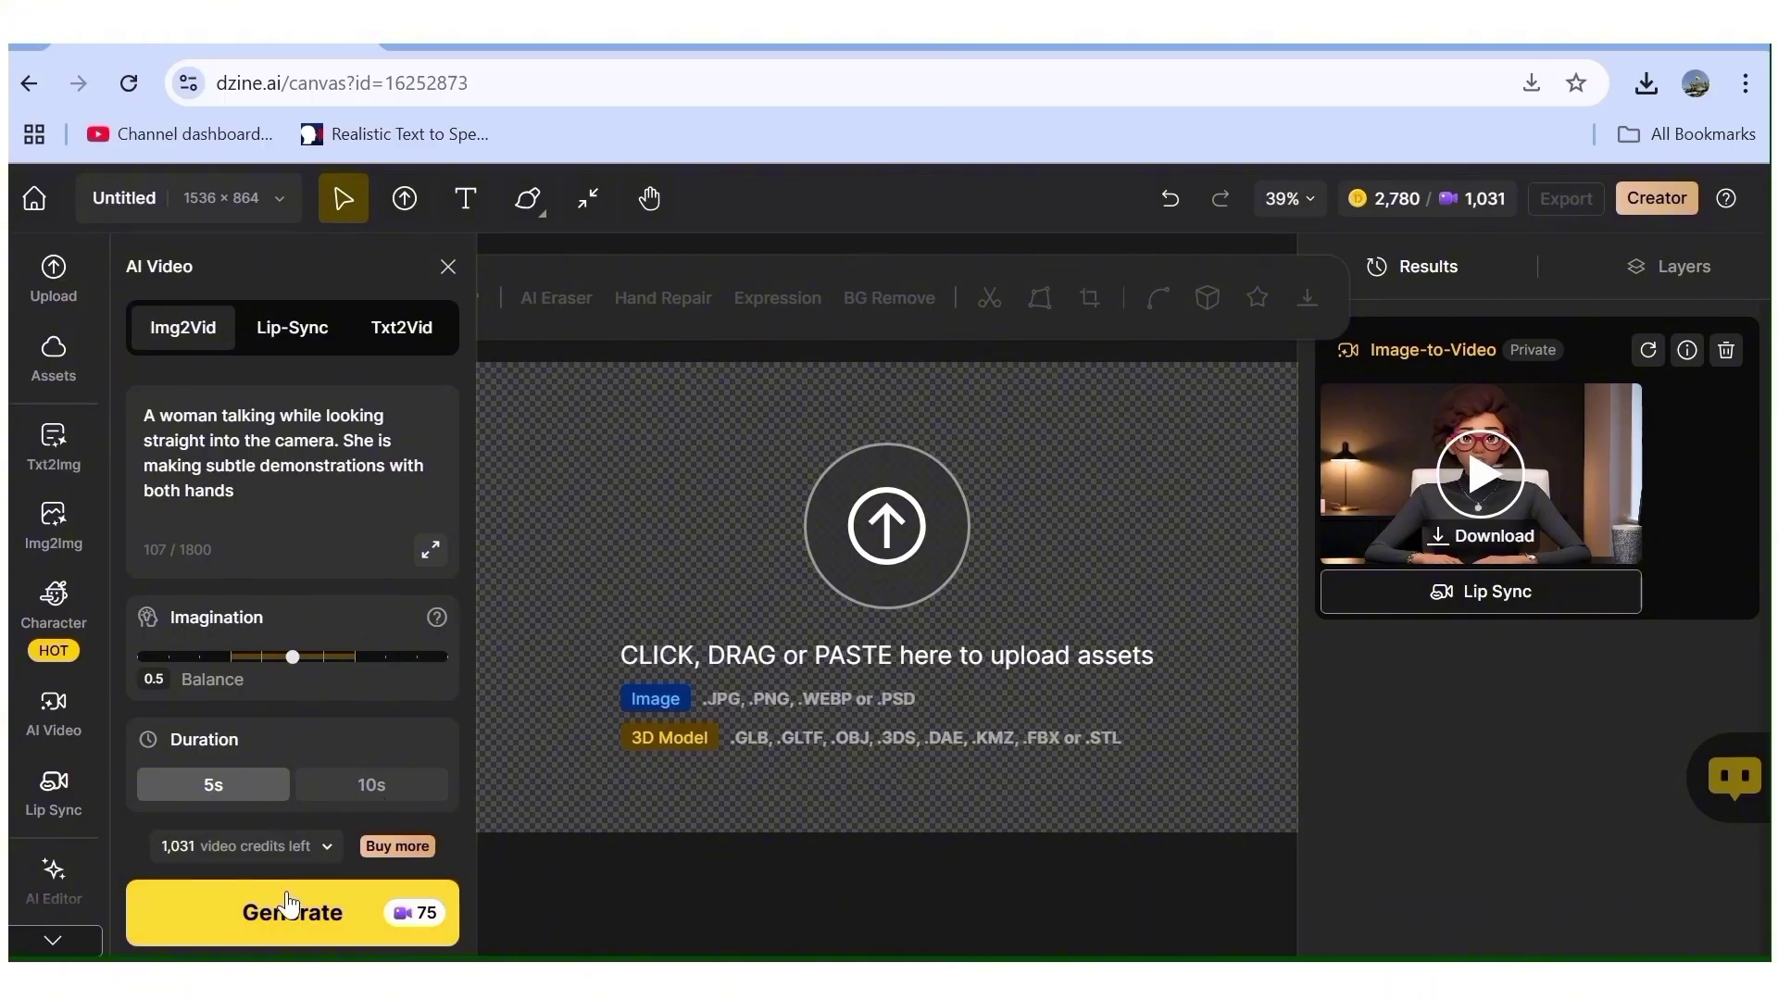
click(380, 789)
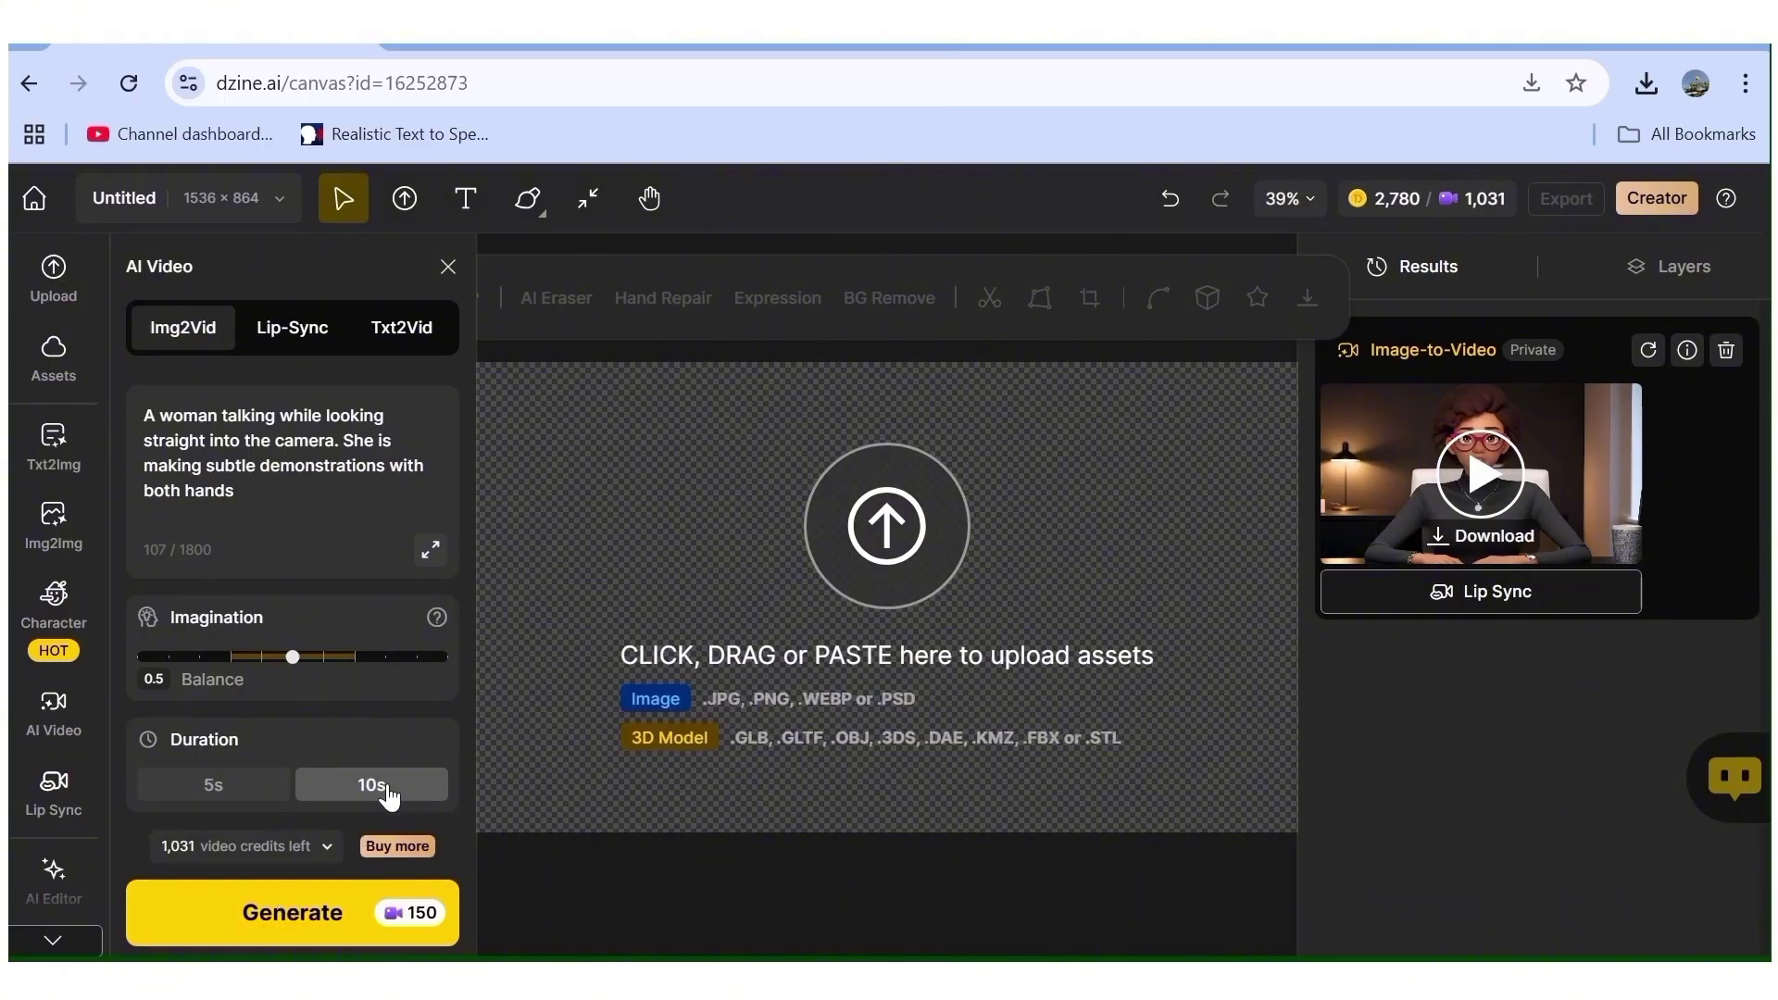
click(297, 917)
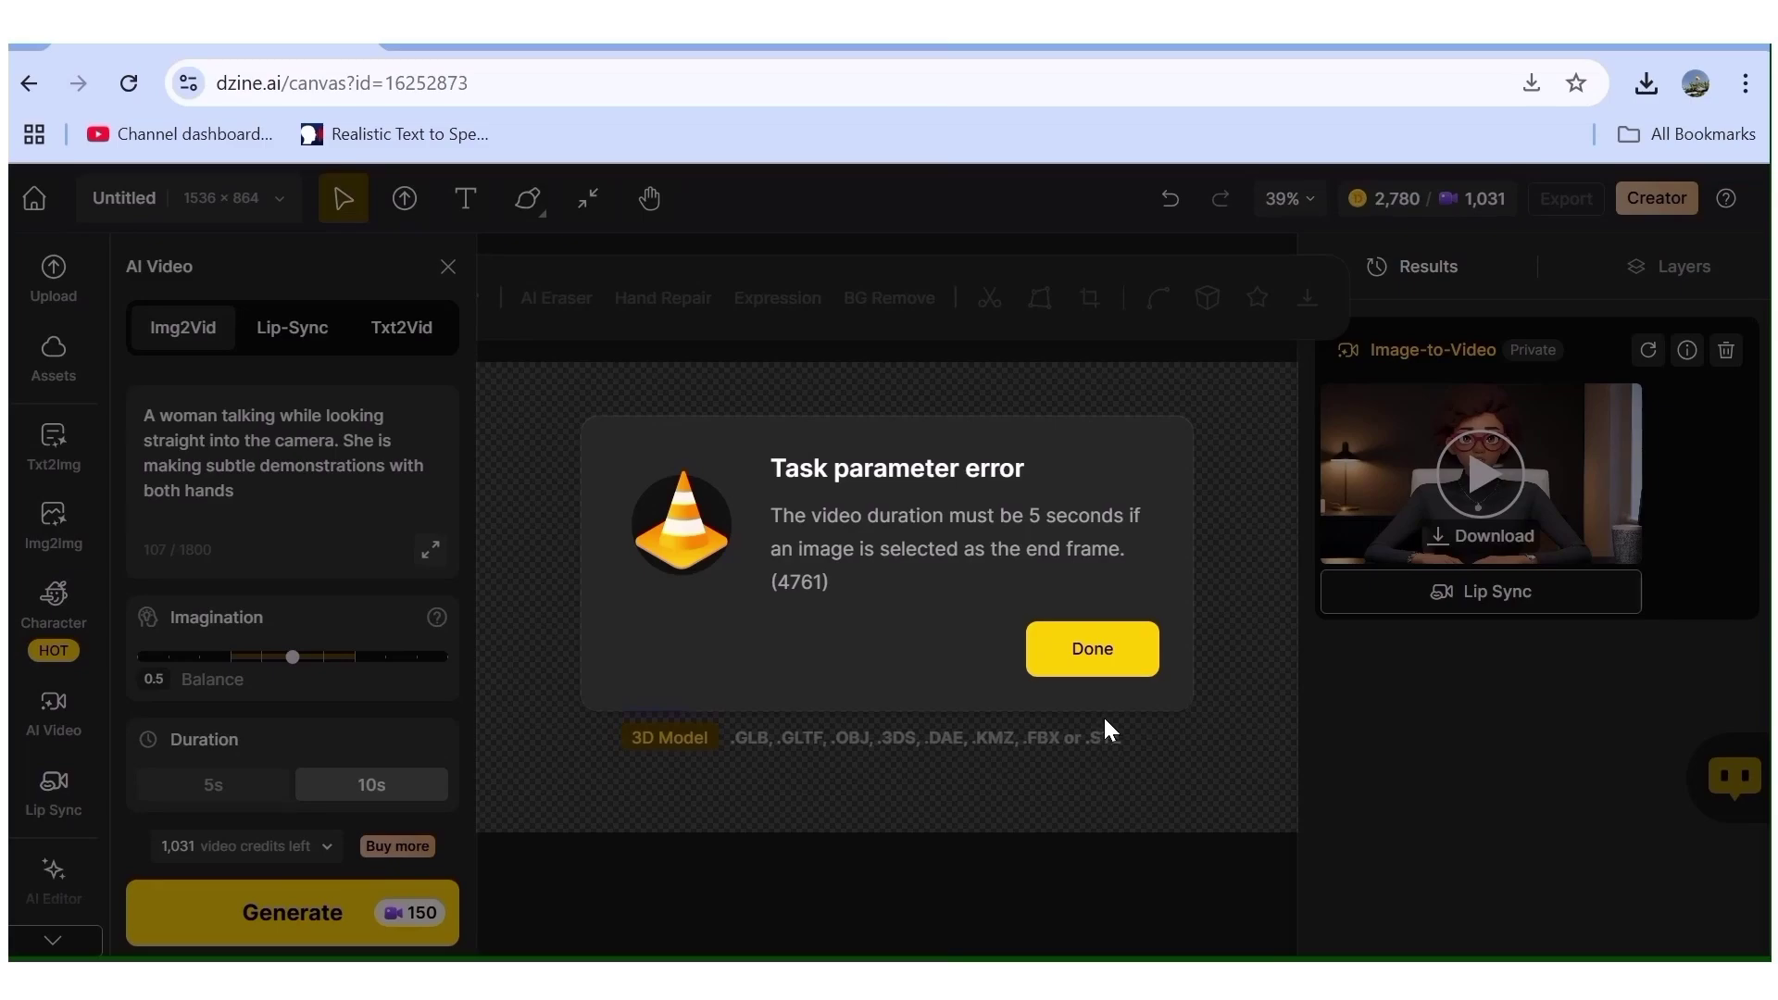
click(1089, 654)
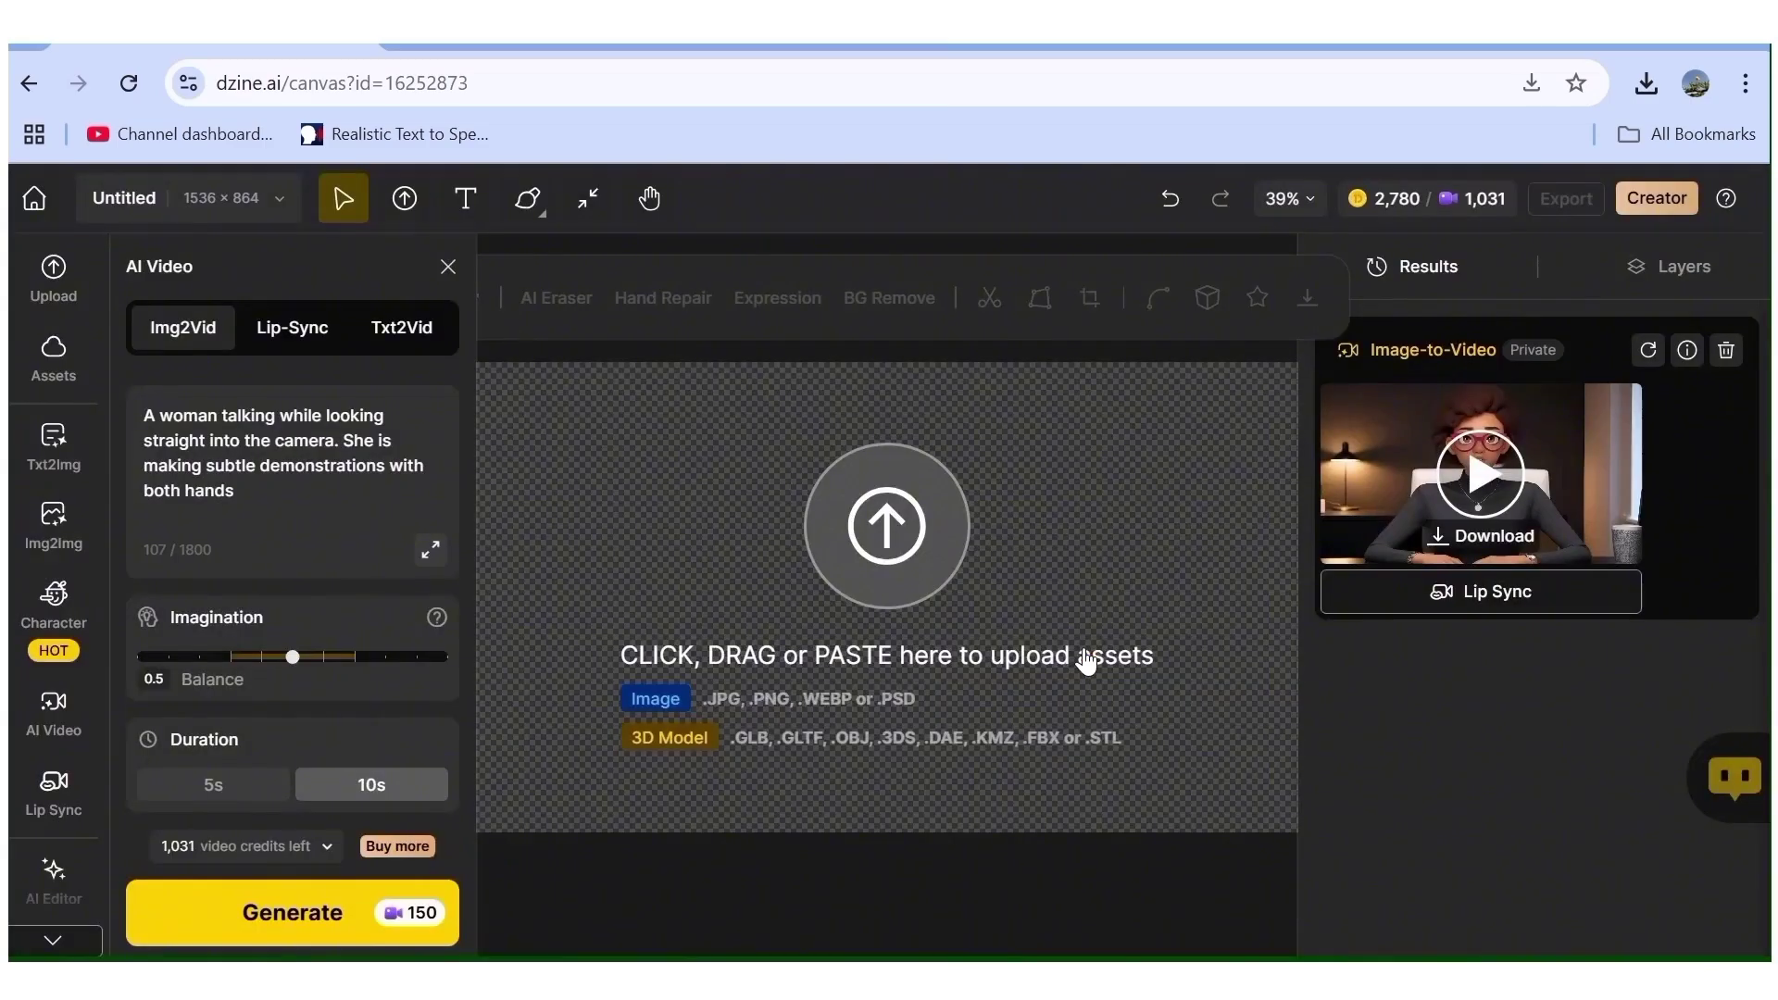
Set Duration to 5s and generate the start-to-end-frame clip.
click(241, 790)
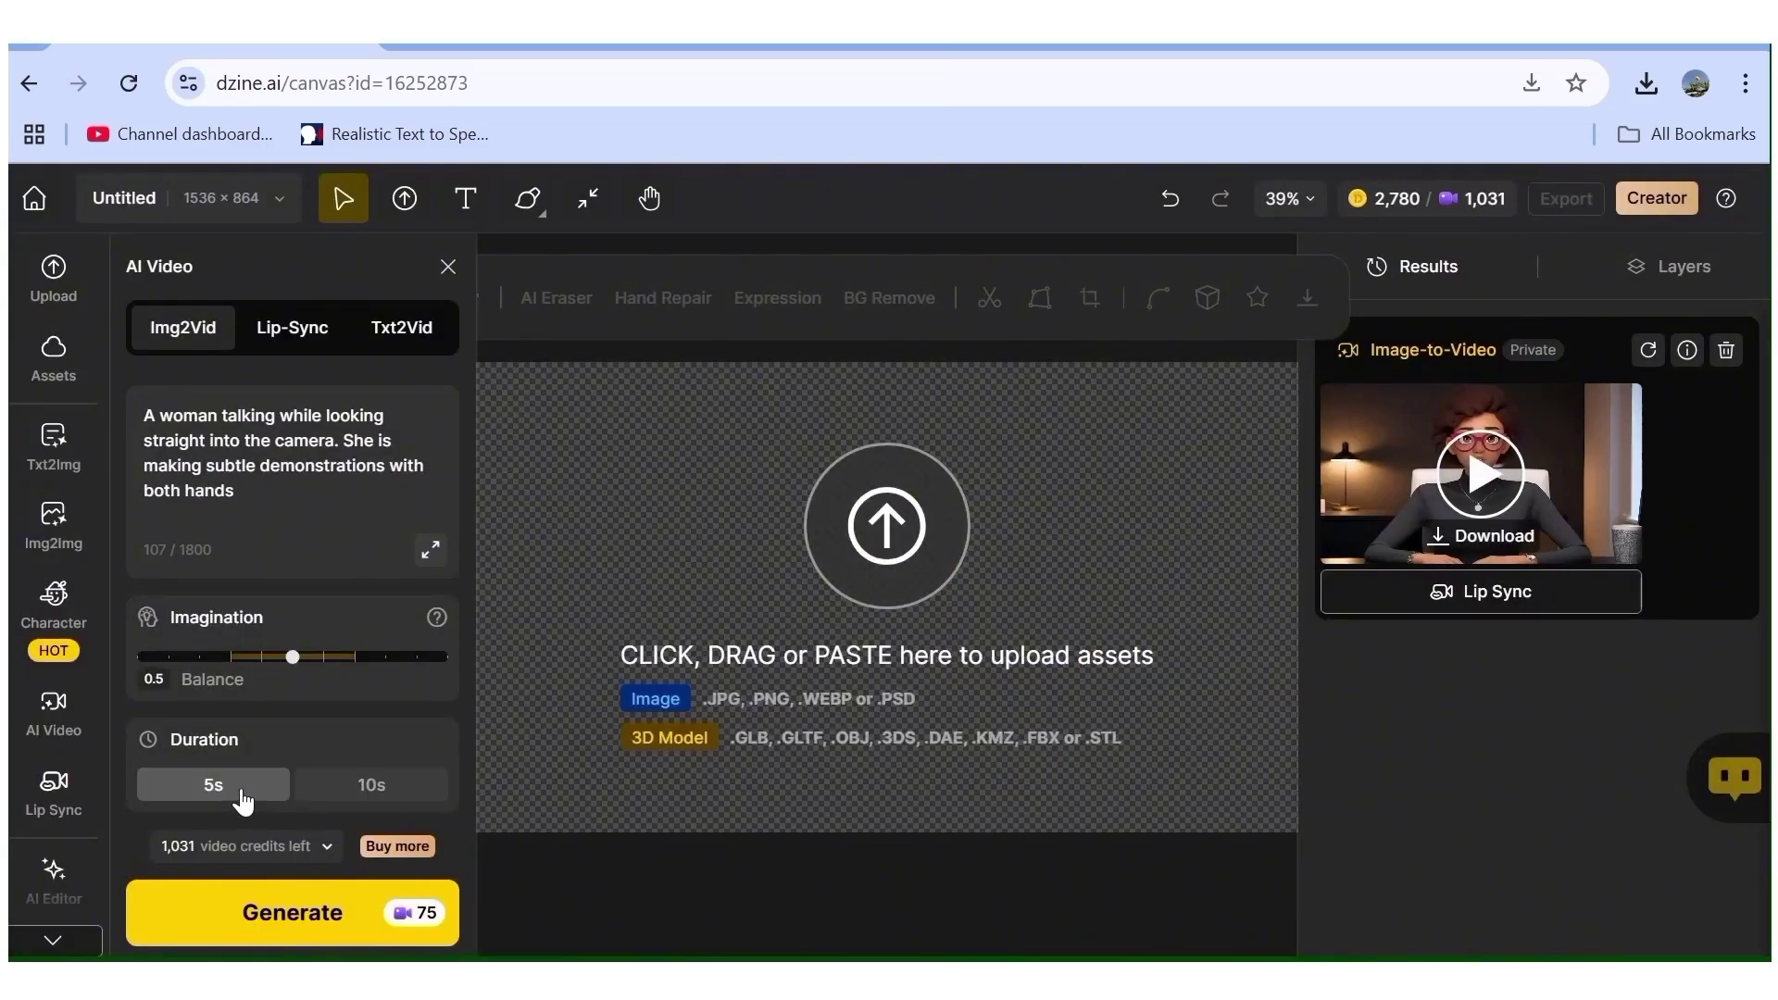
click(292, 920)
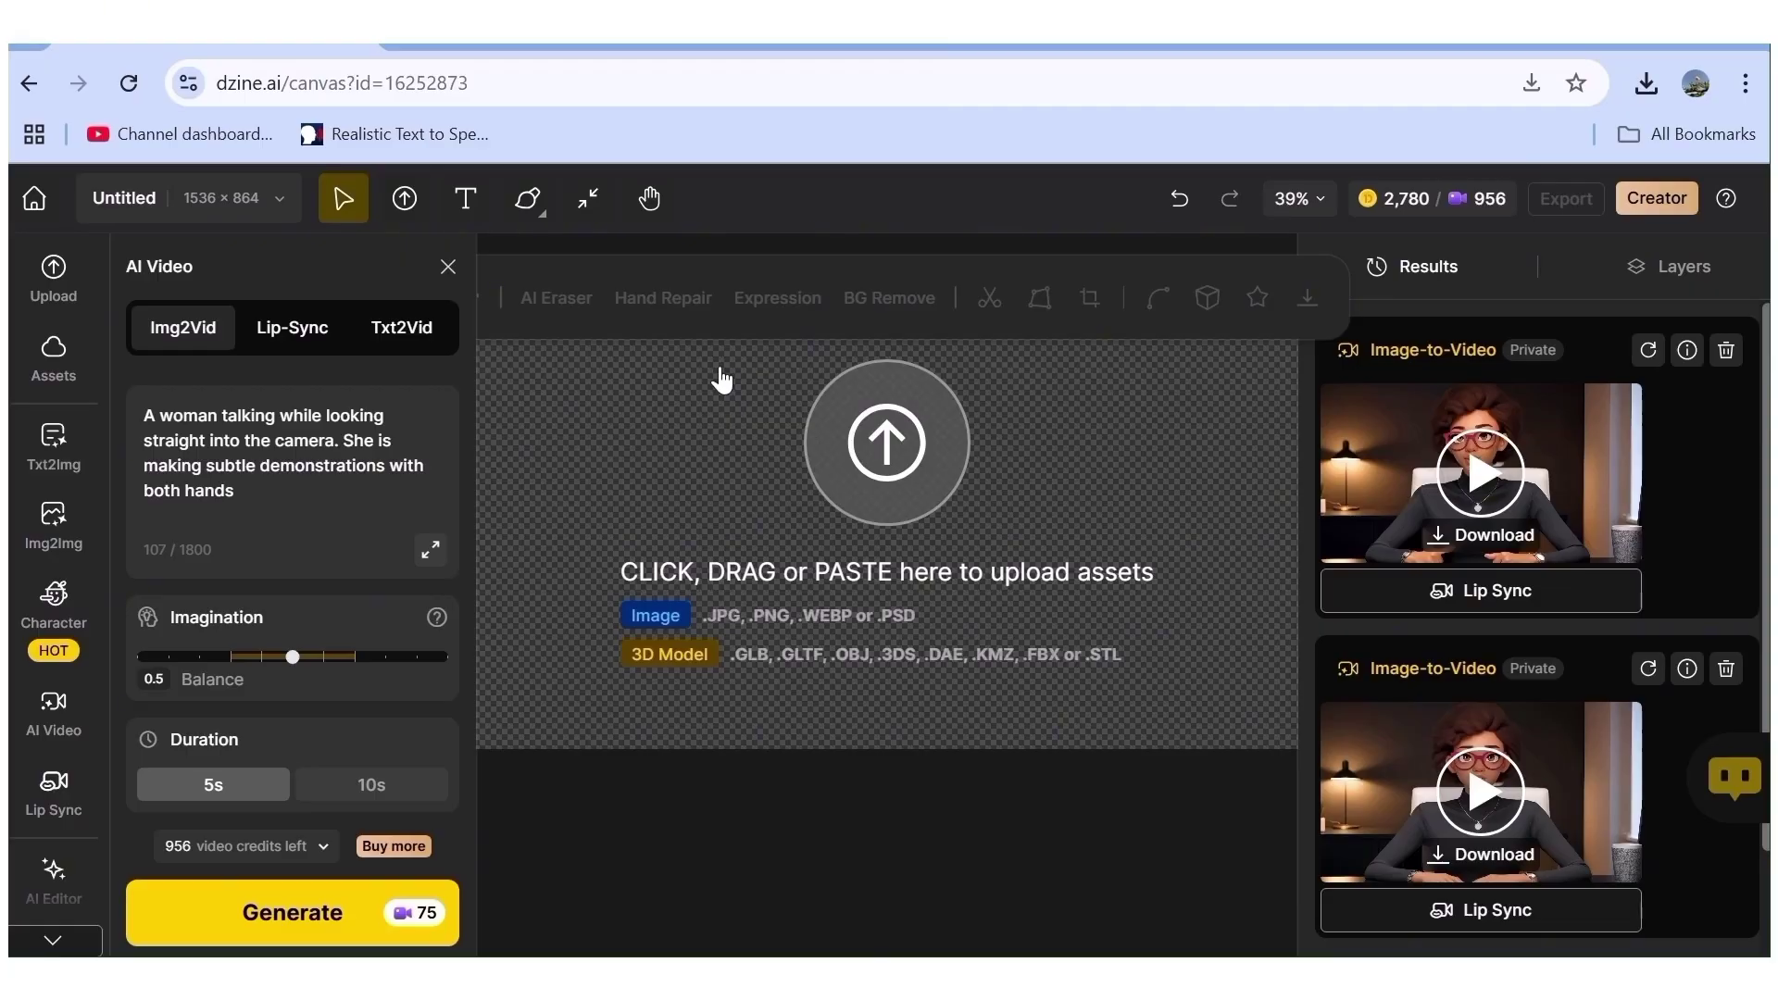
scroll(306, 570, up, 8)
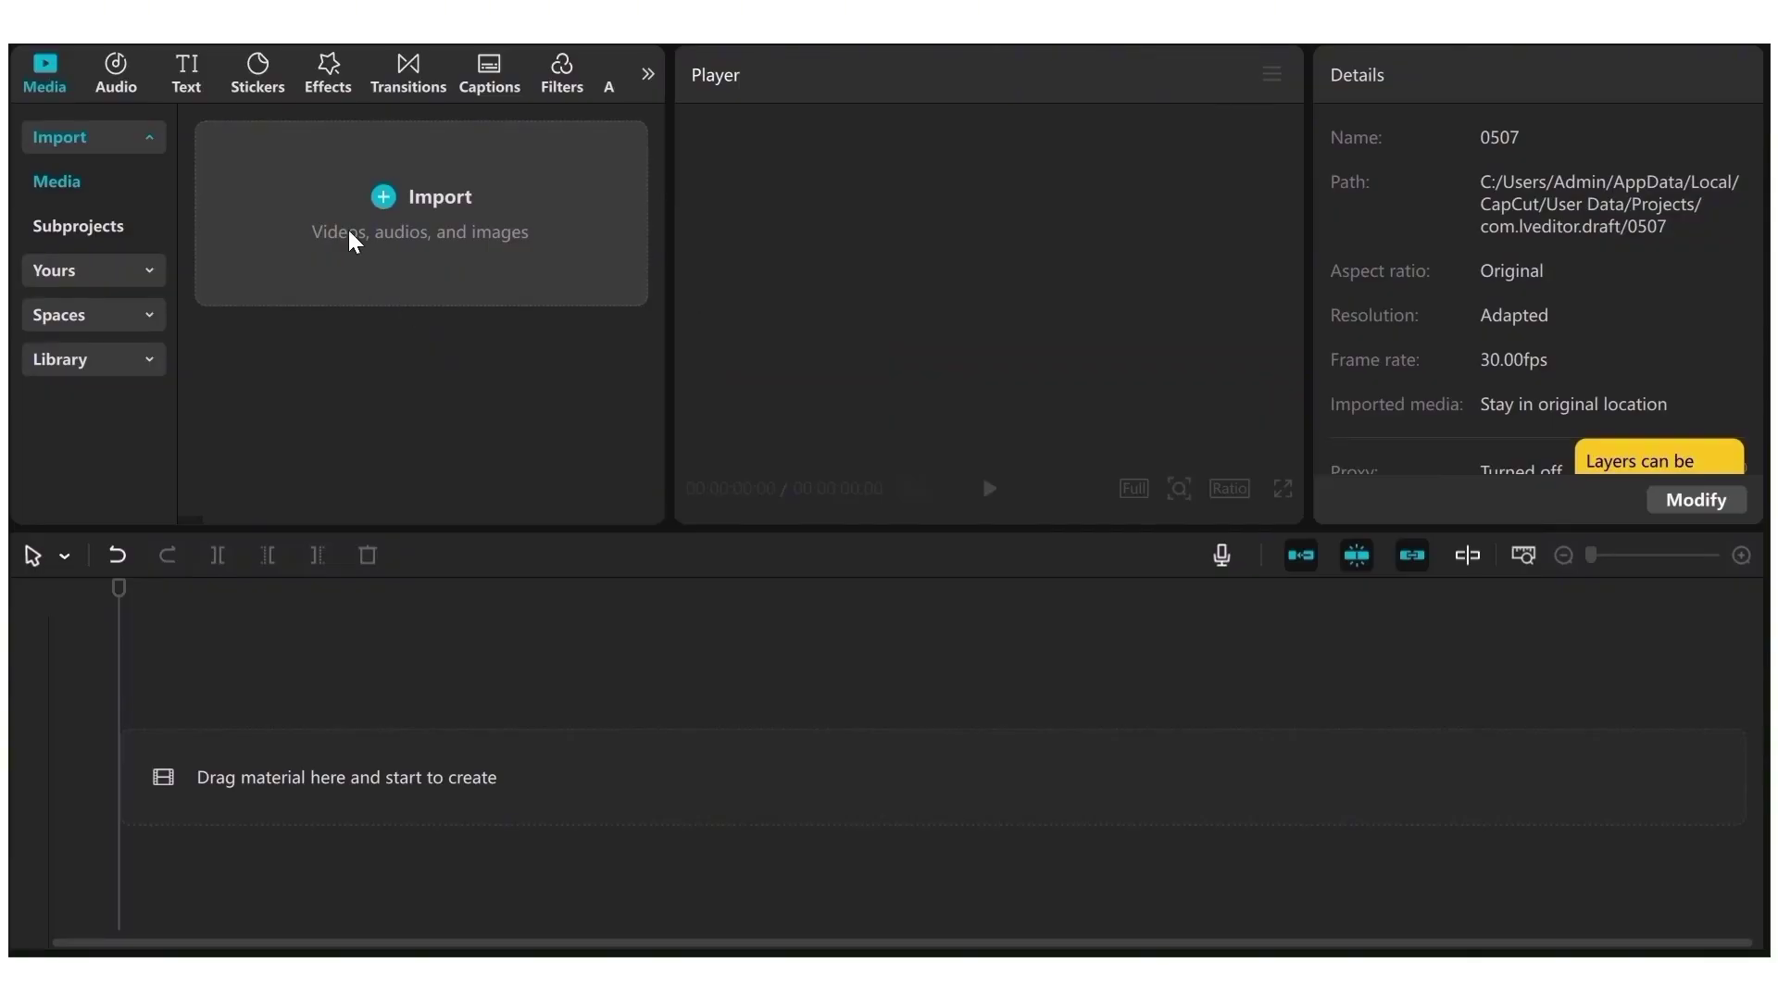
Import vid 5.5.5, vid 3.3.3 and vid 4.4.4 from Downloads into CapCut's media.
click(352, 239)
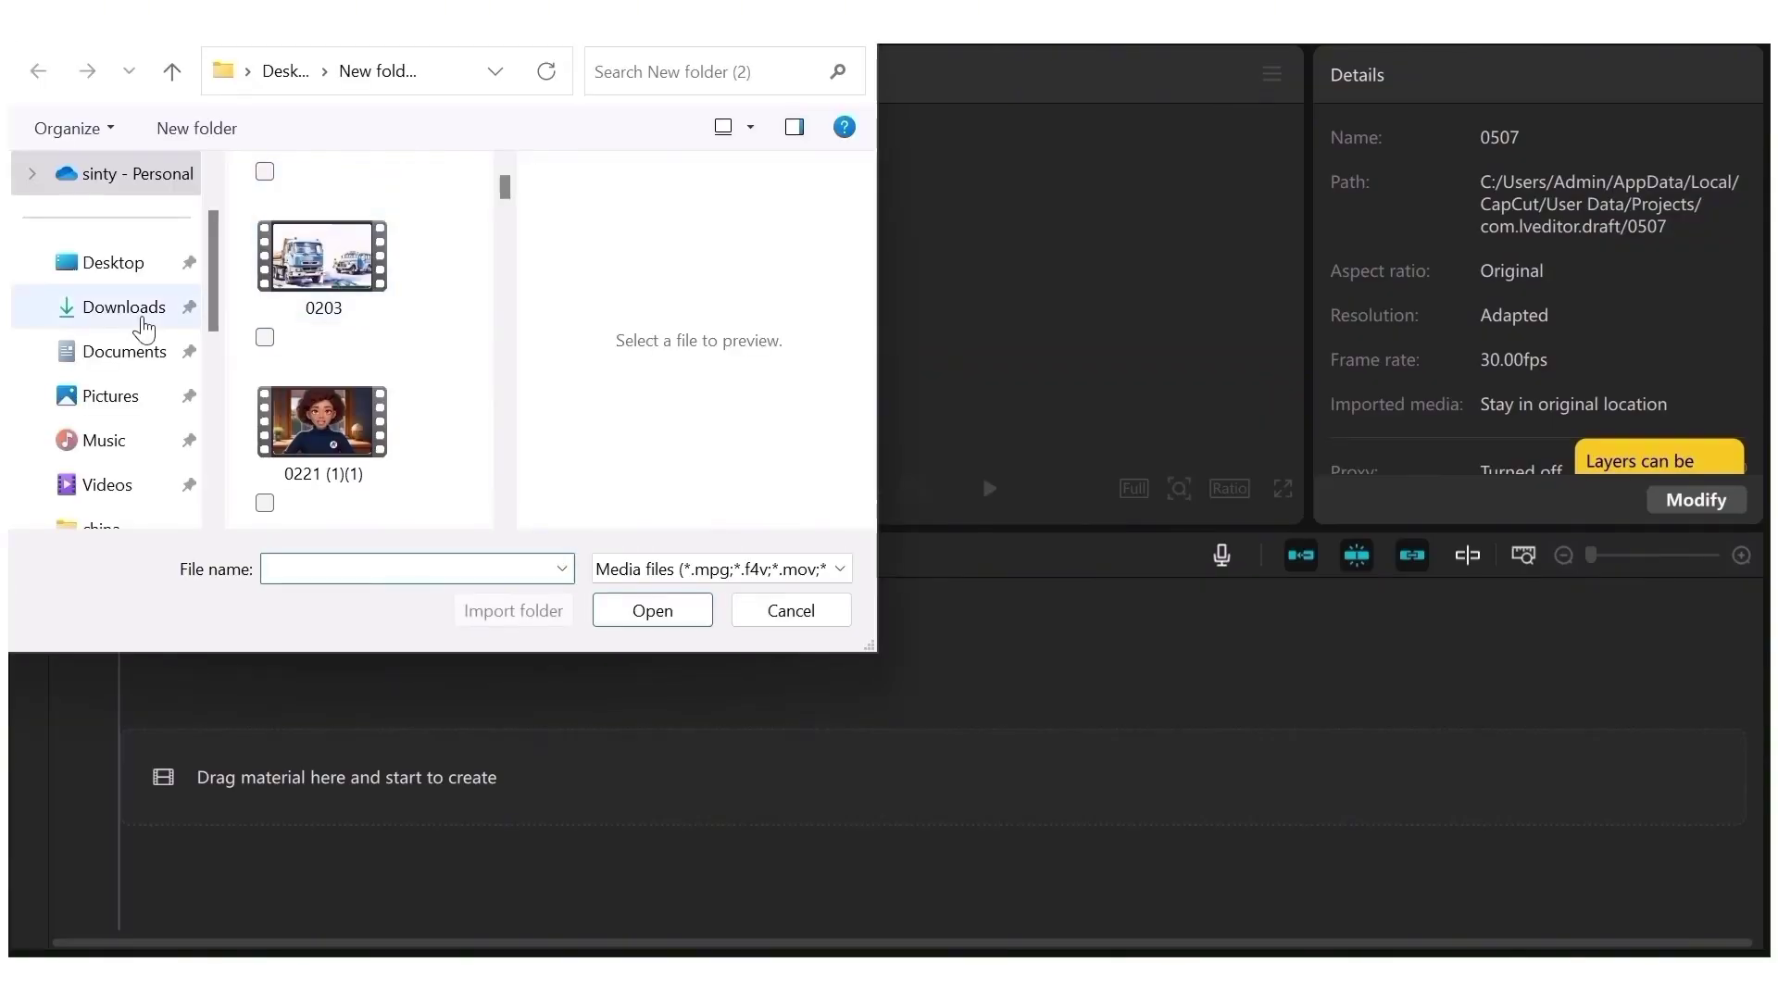
click(144, 326)
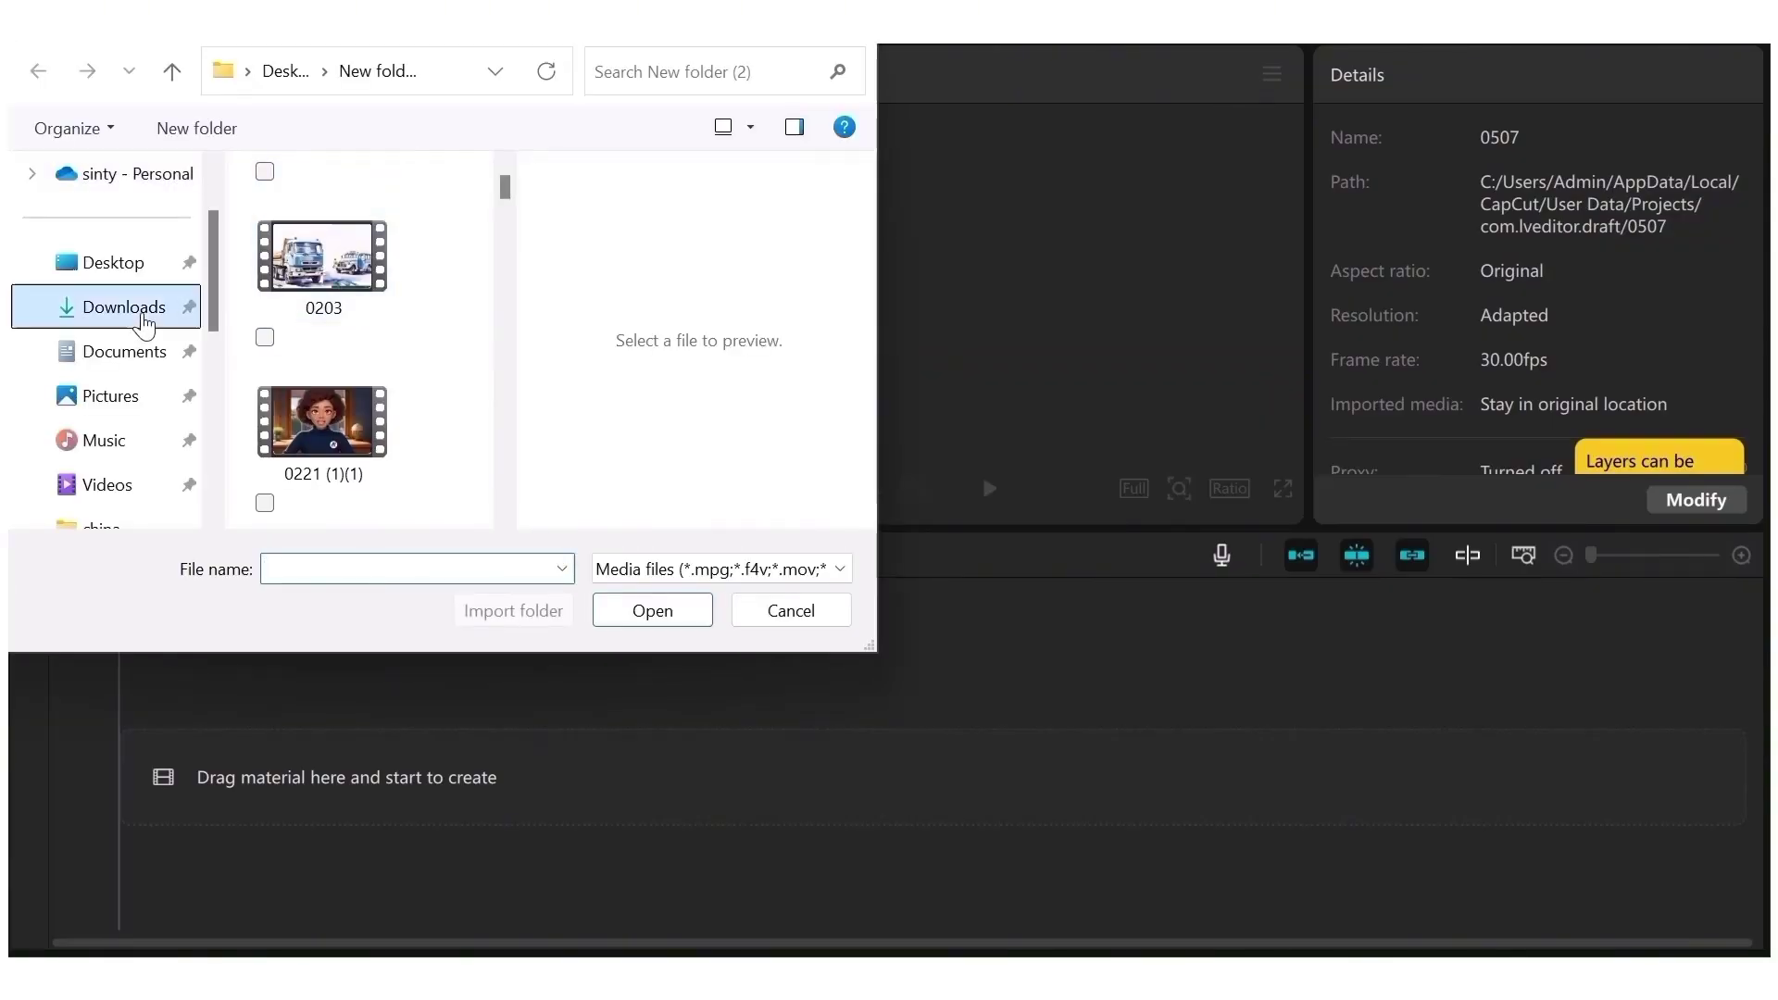
click(428, 237)
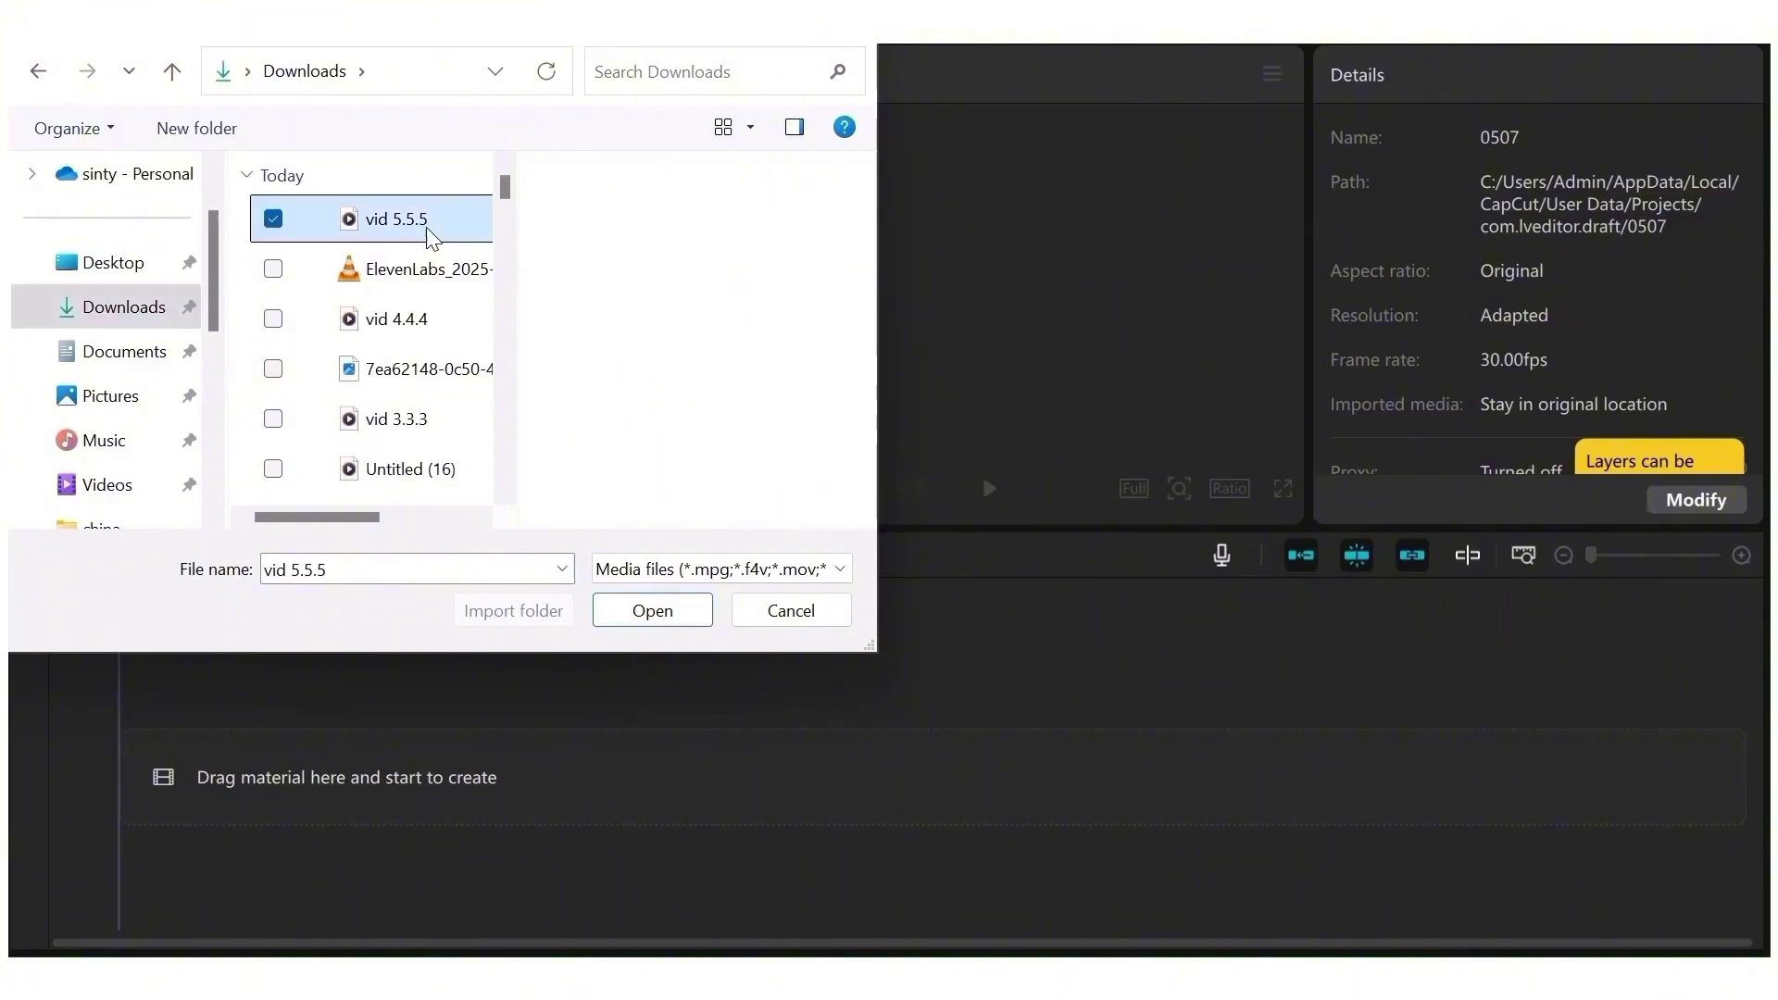
ctrl+click(456, 417)
ctrl+click(457, 320)
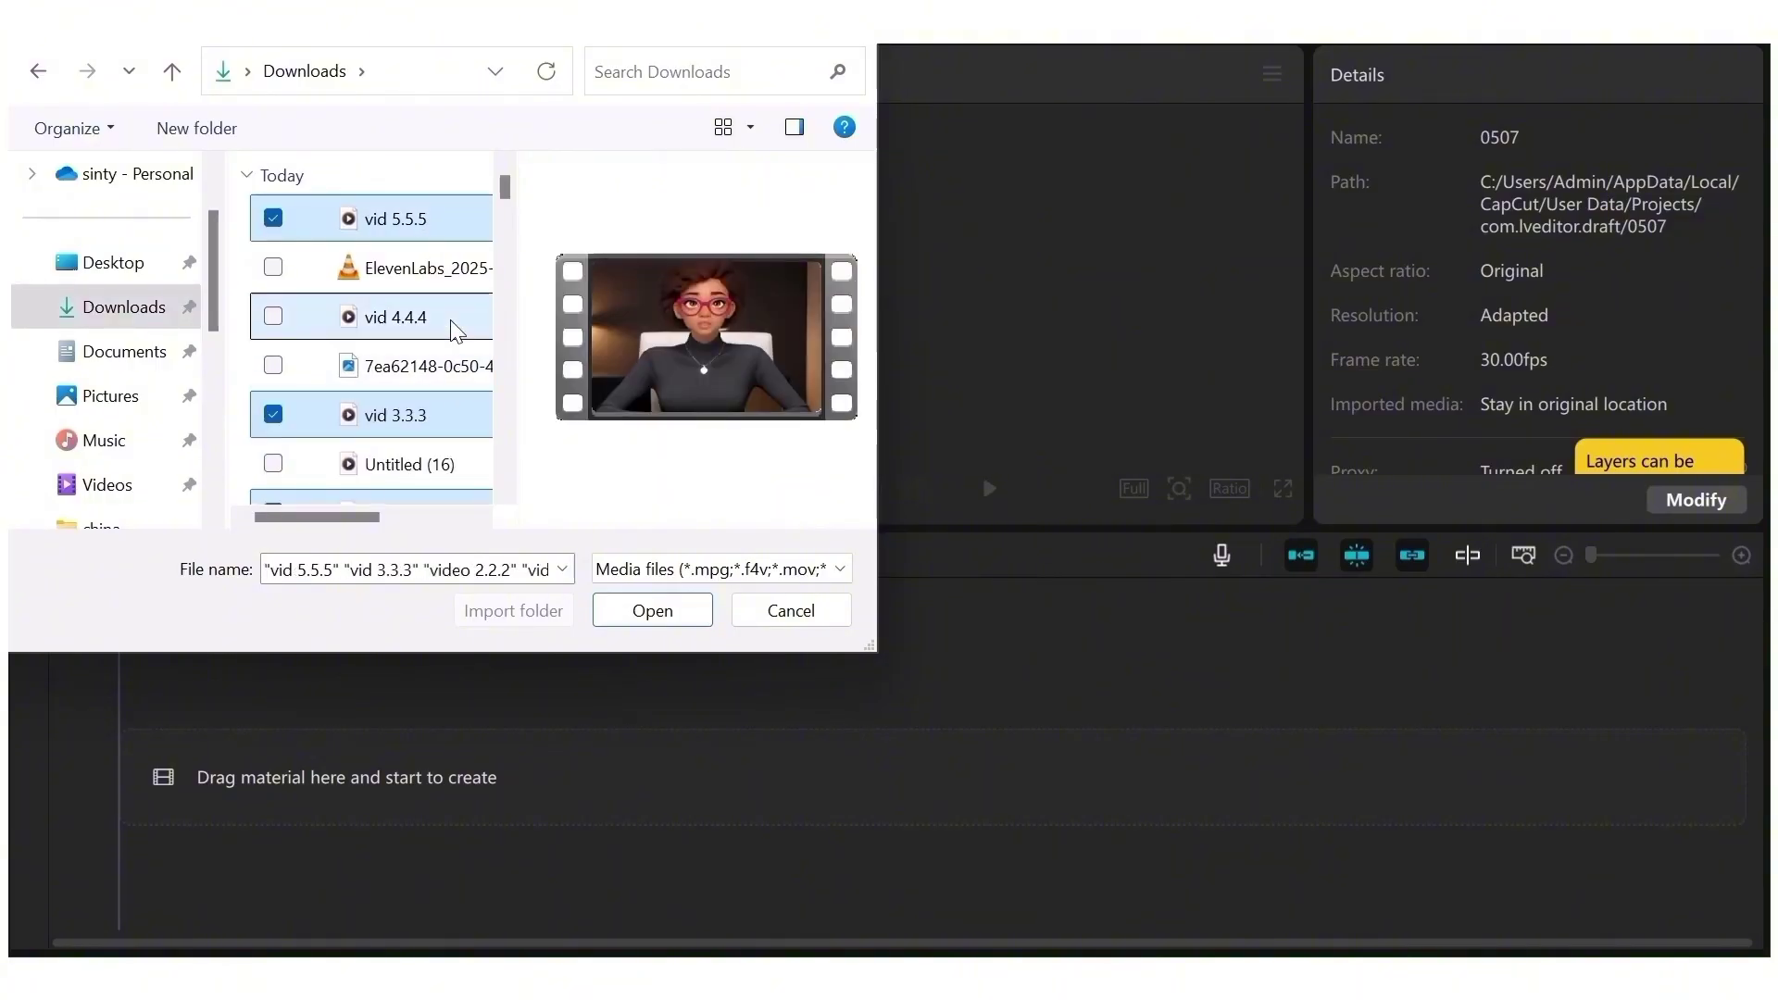
click(615, 611)
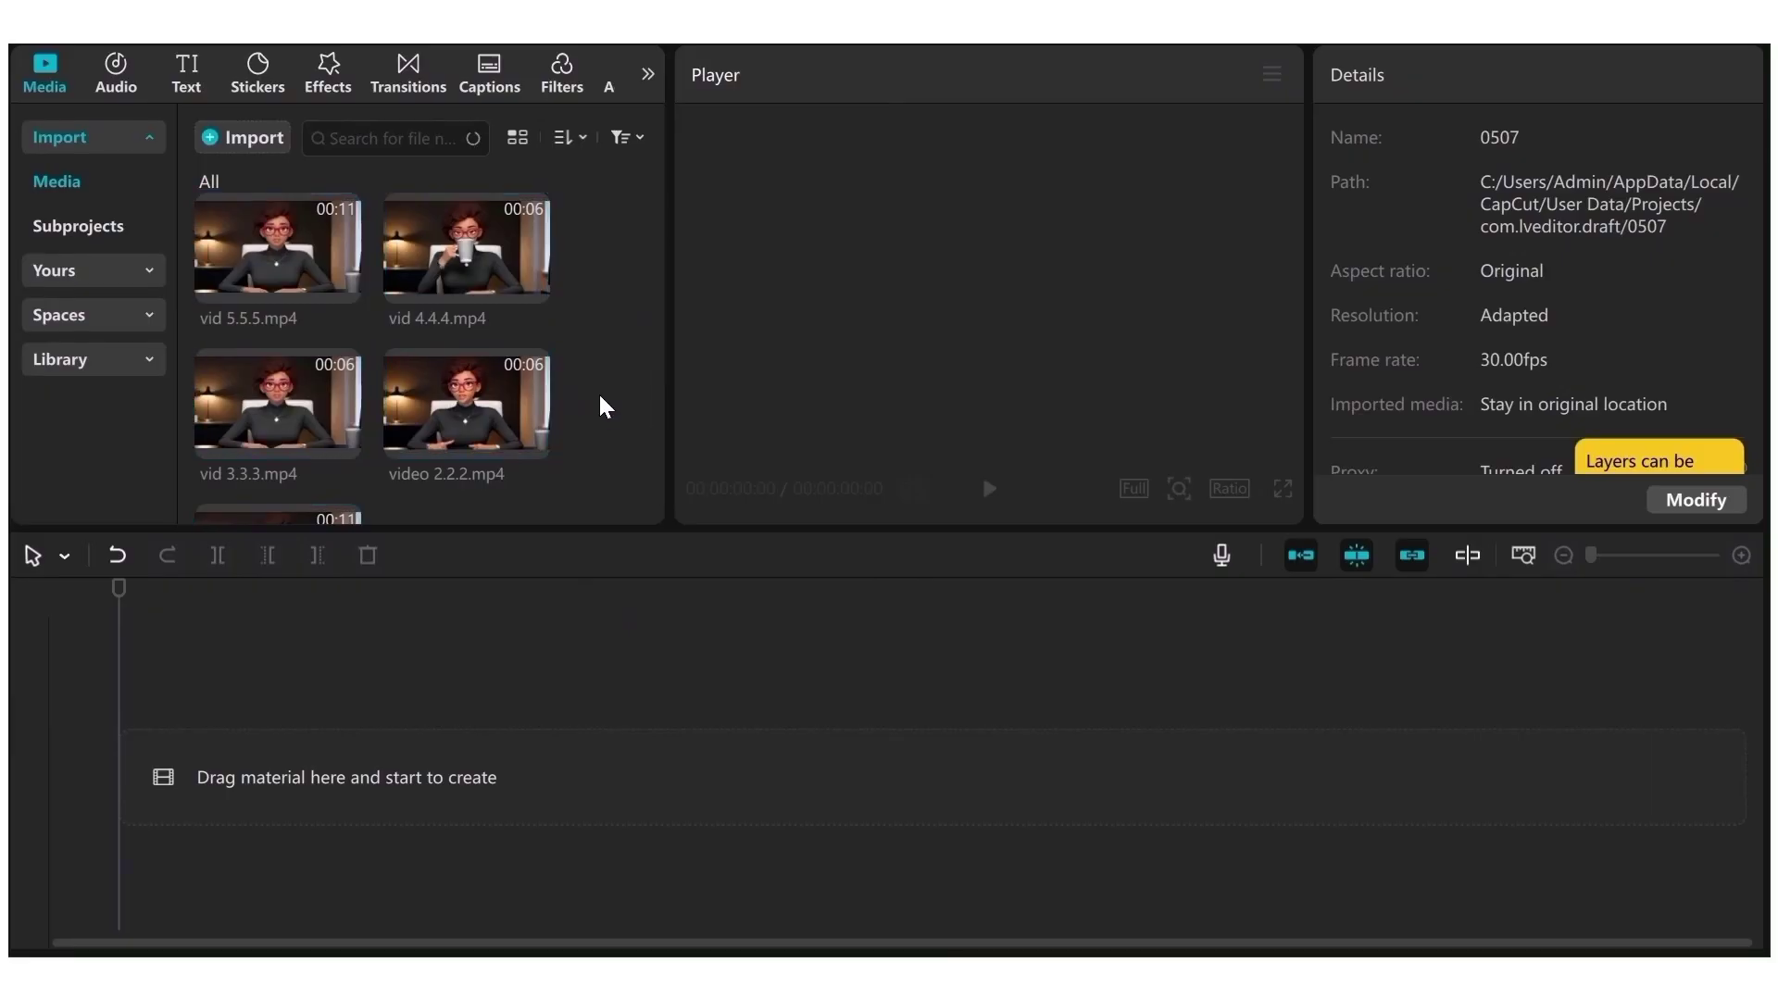
scroll(604, 404, down, 2)
drag(271, 443, 243, 711)
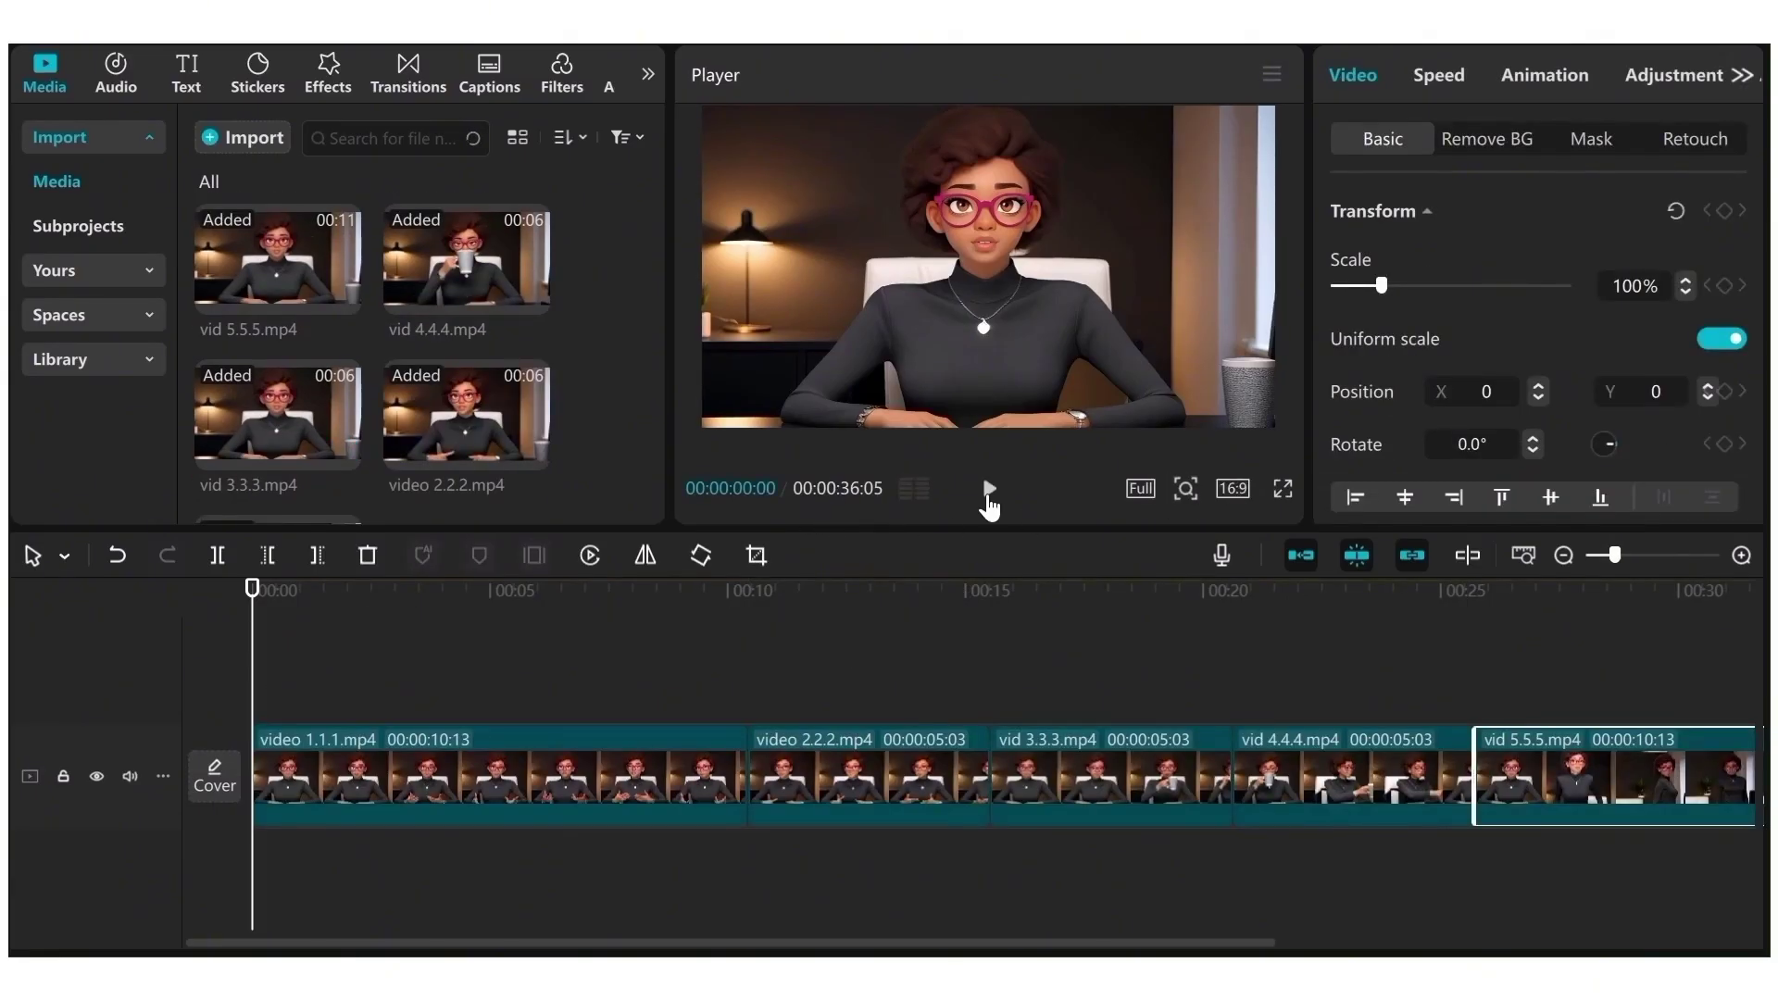
click(989, 491)
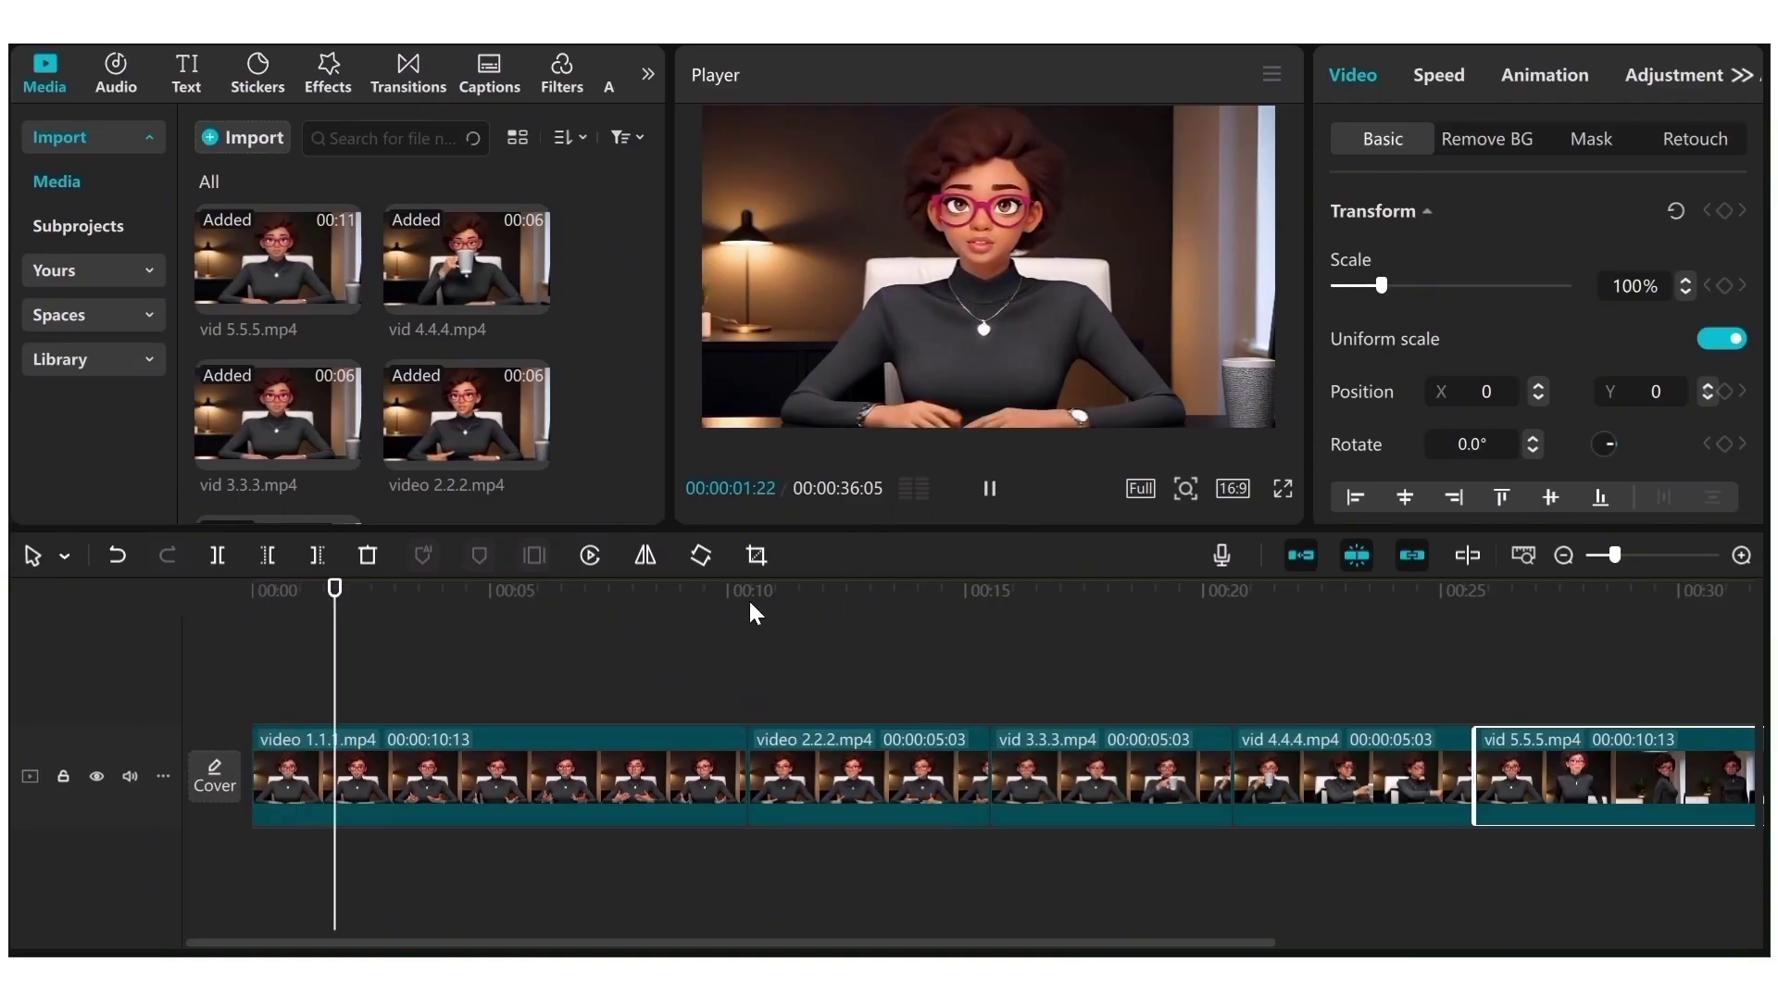
click(710, 612)
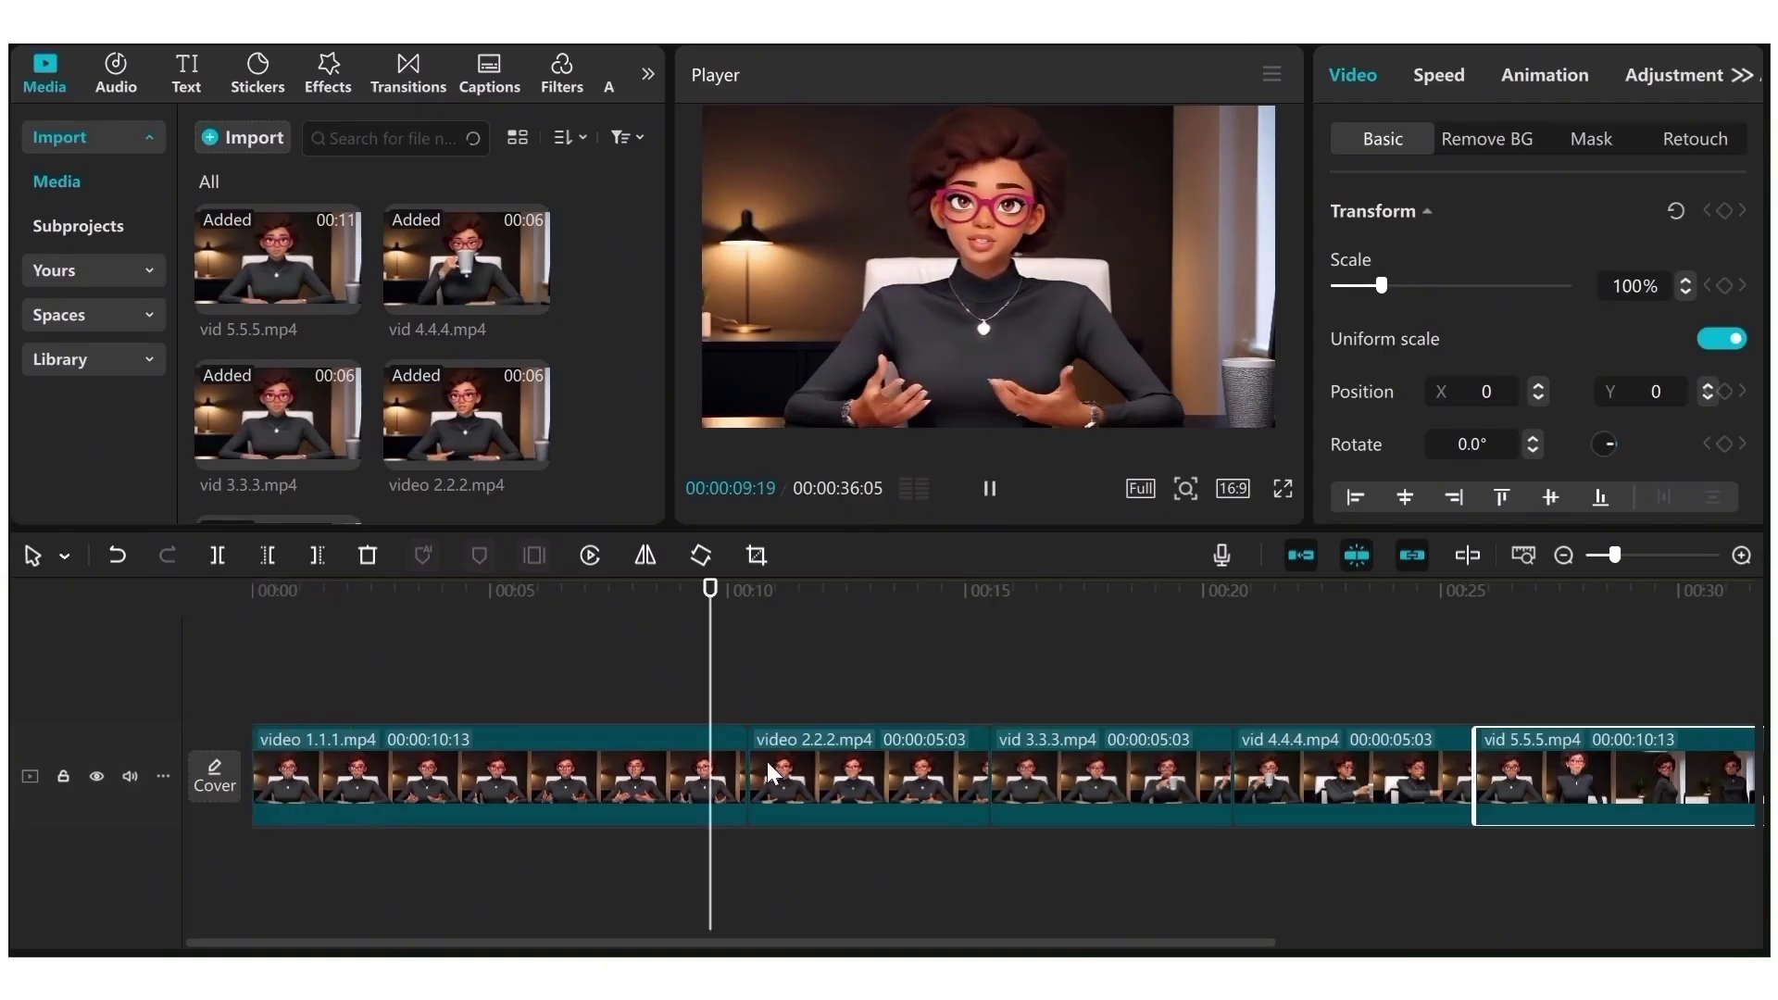
click(989, 491)
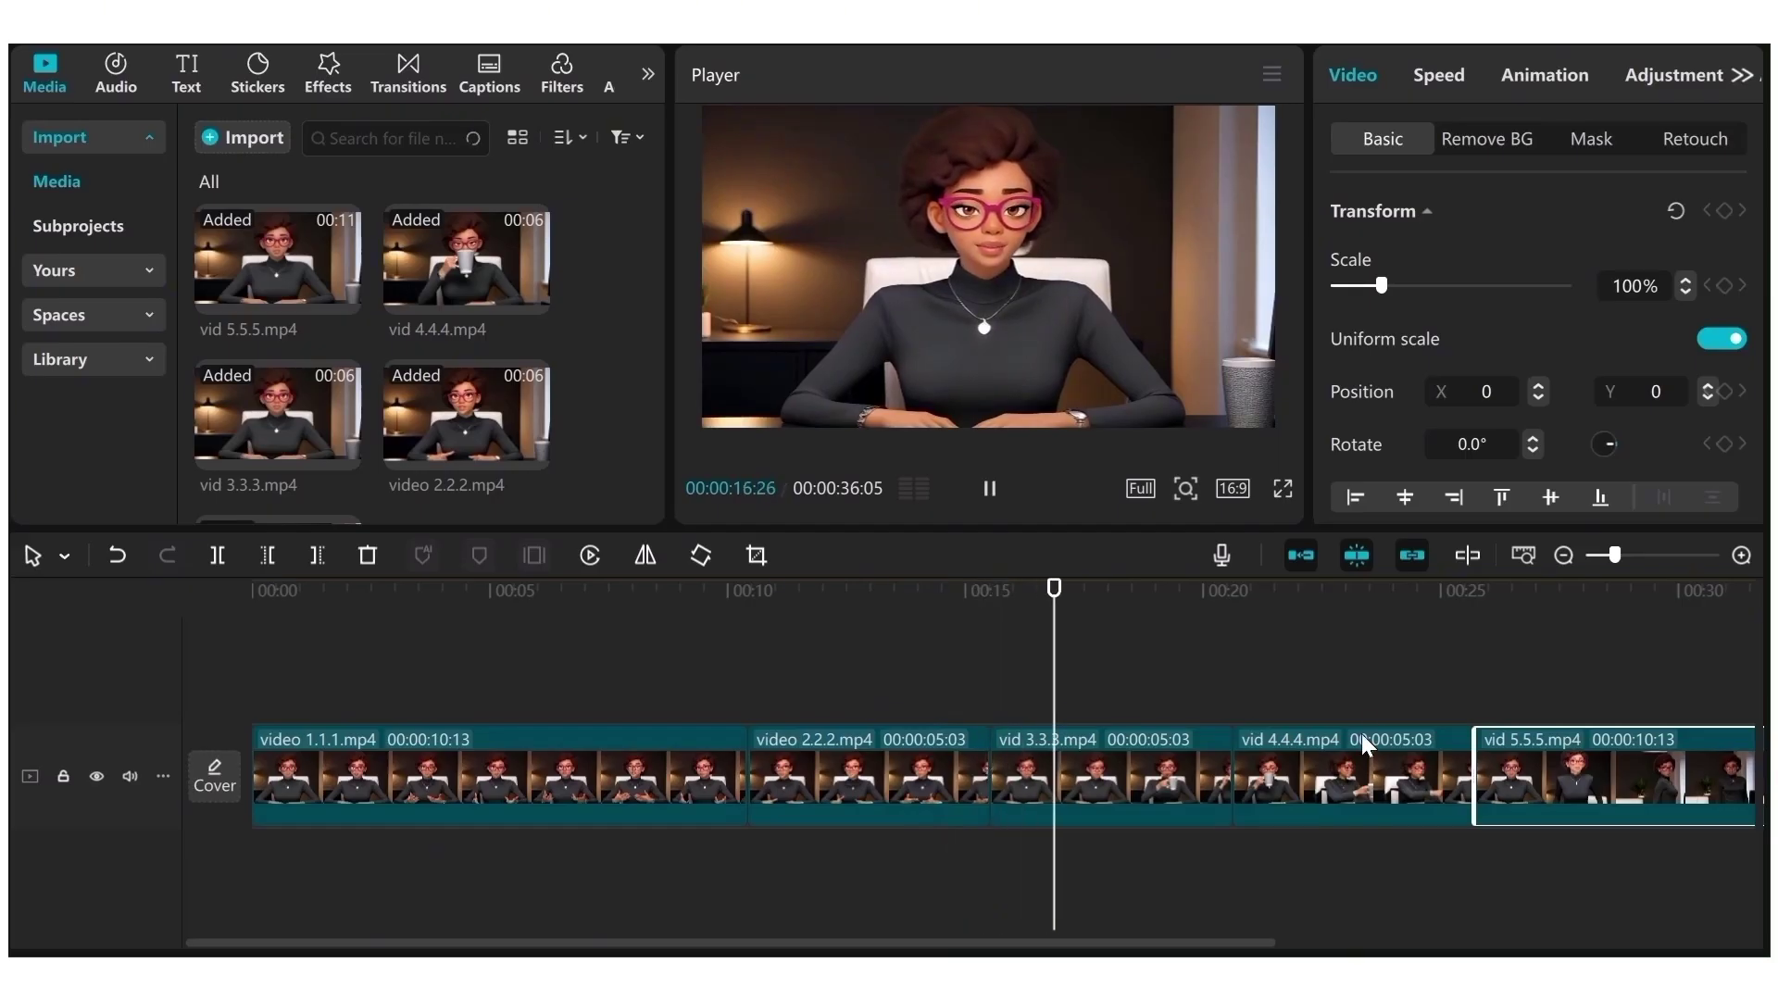
click(1193, 619)
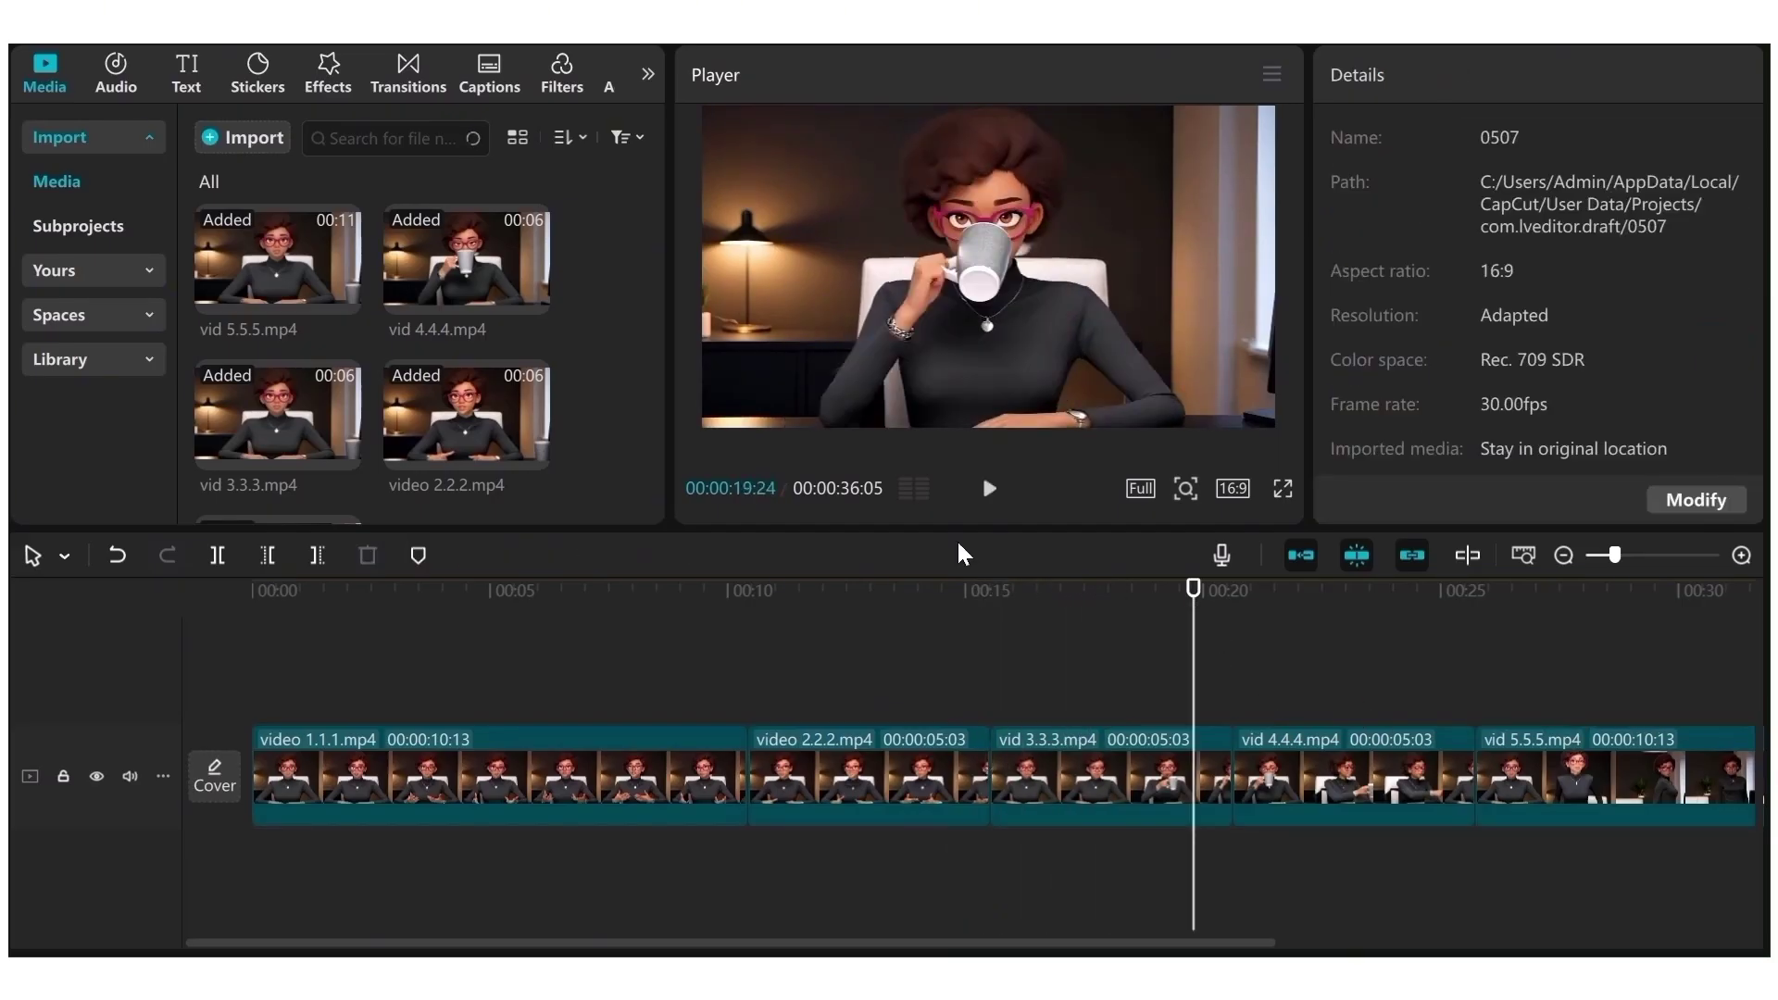
click(991, 491)
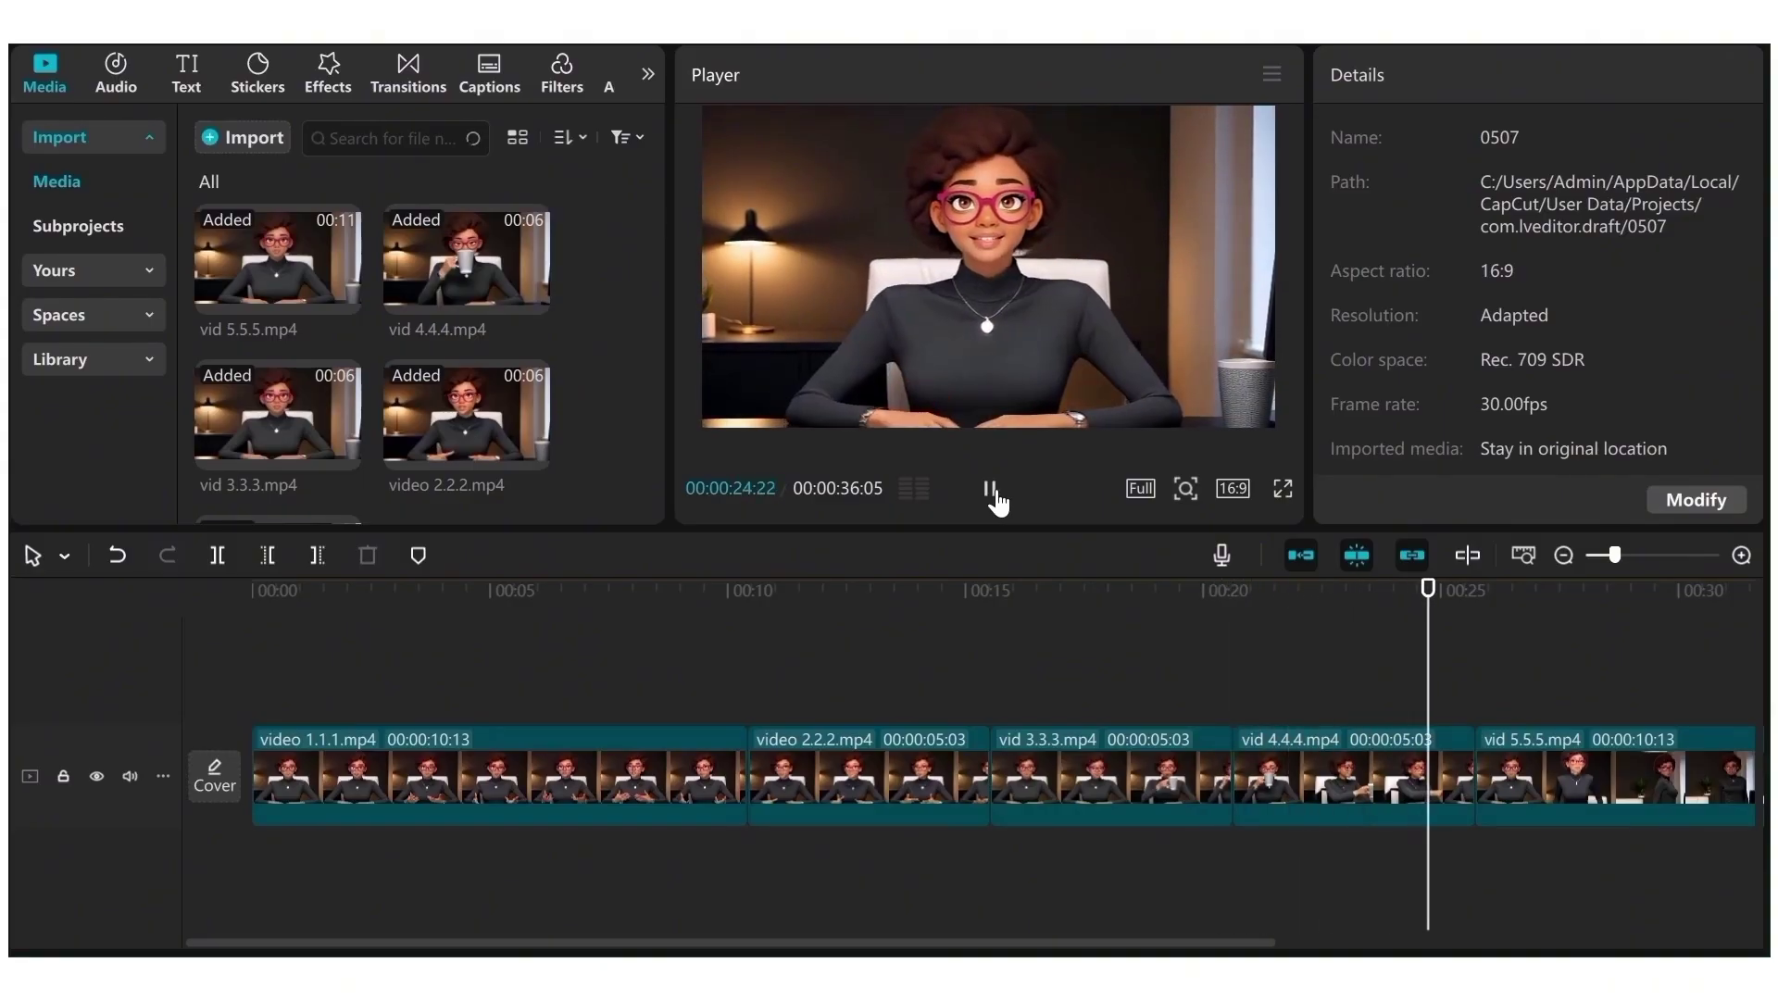
click(991, 491)
click(1209, 621)
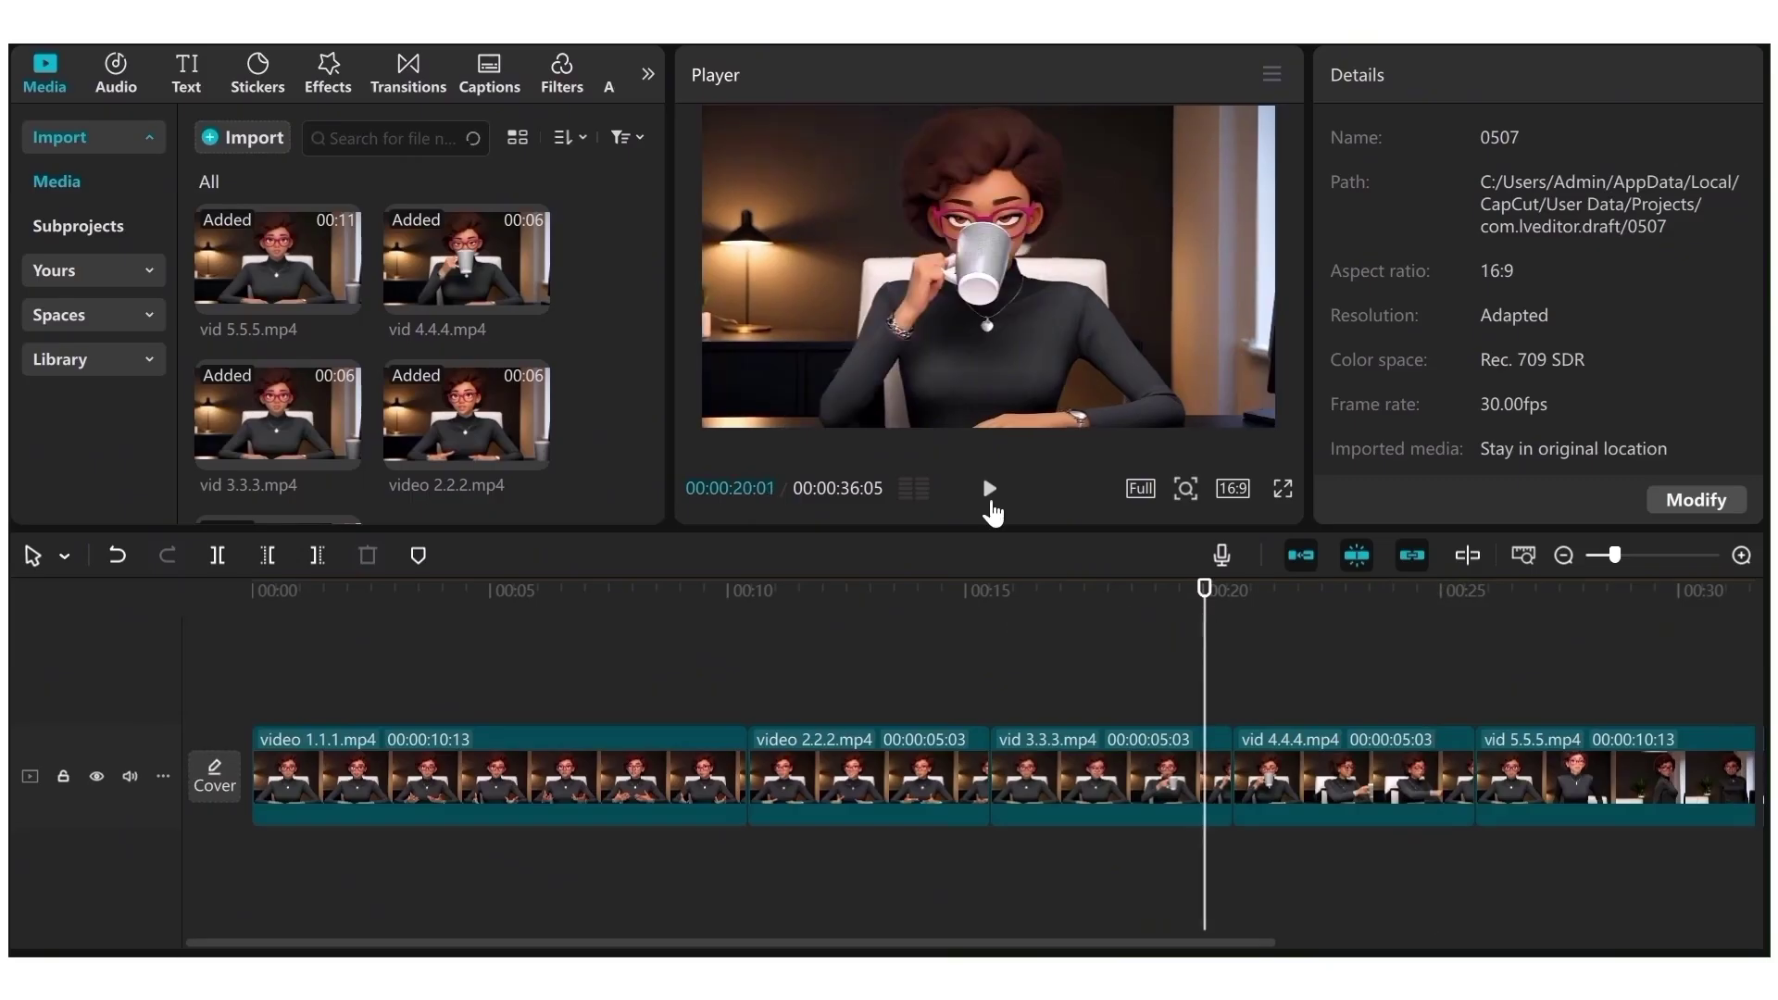
click(990, 489)
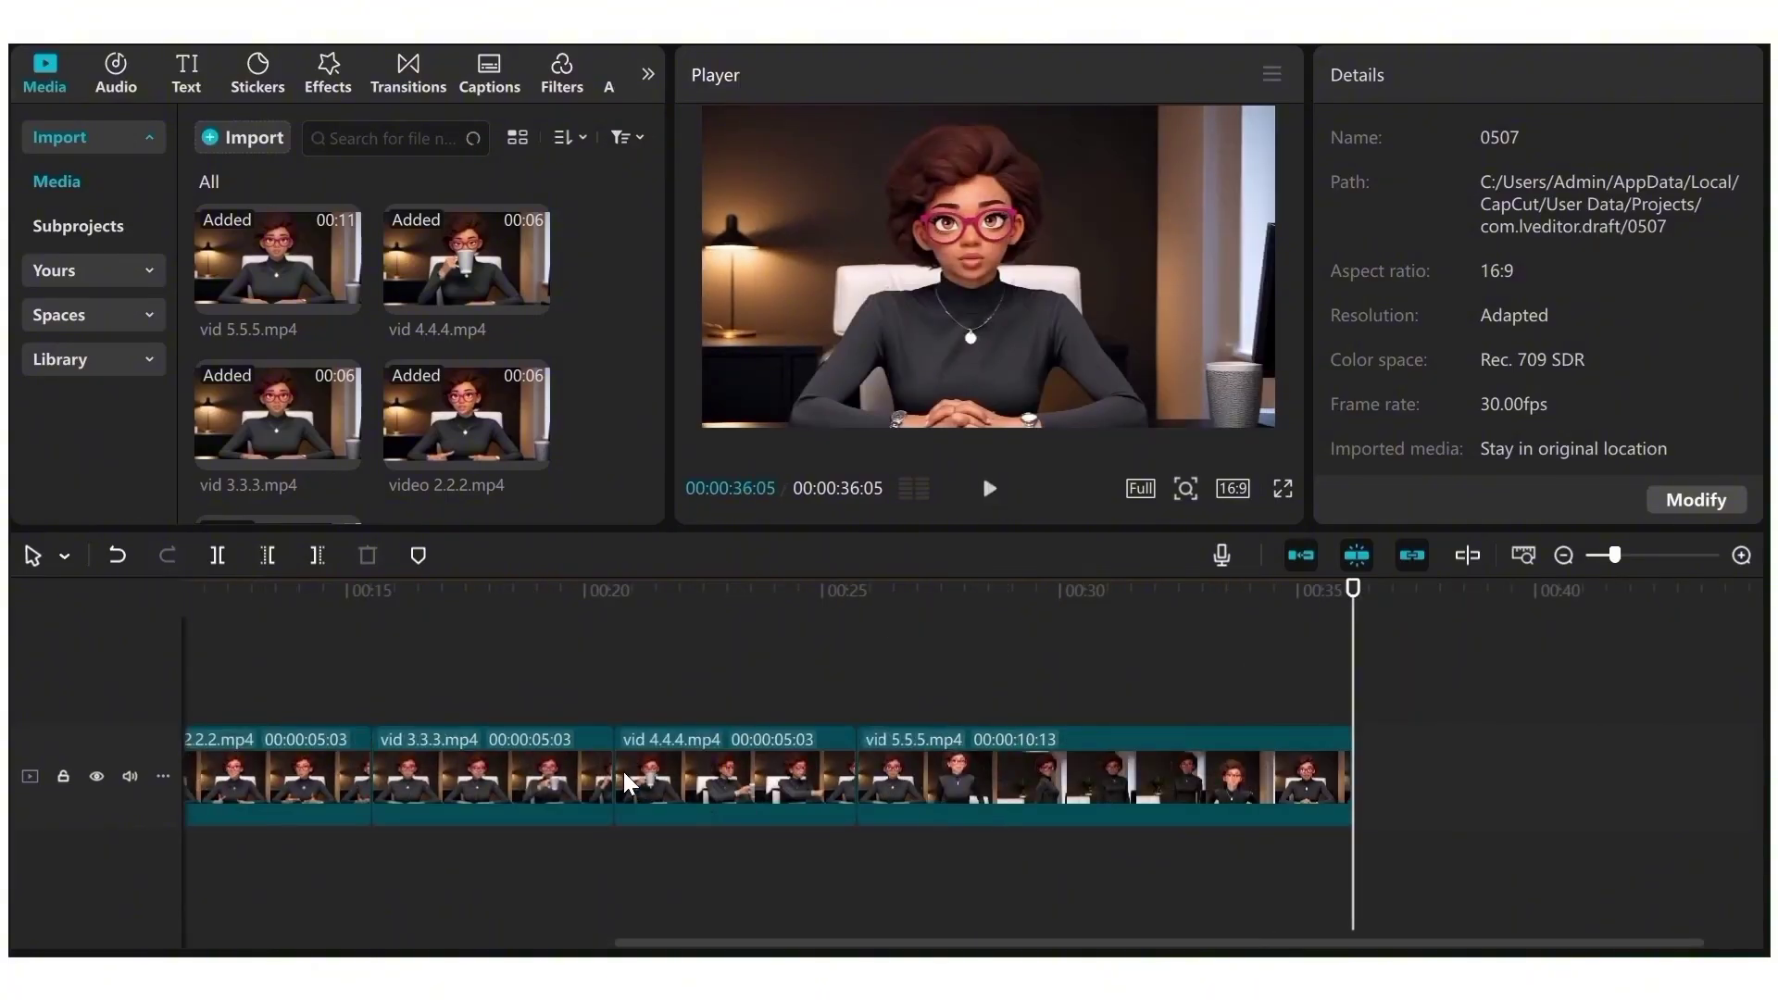
Select all five timeline clips and merge them into one compound clip.
key(ctrl+a)
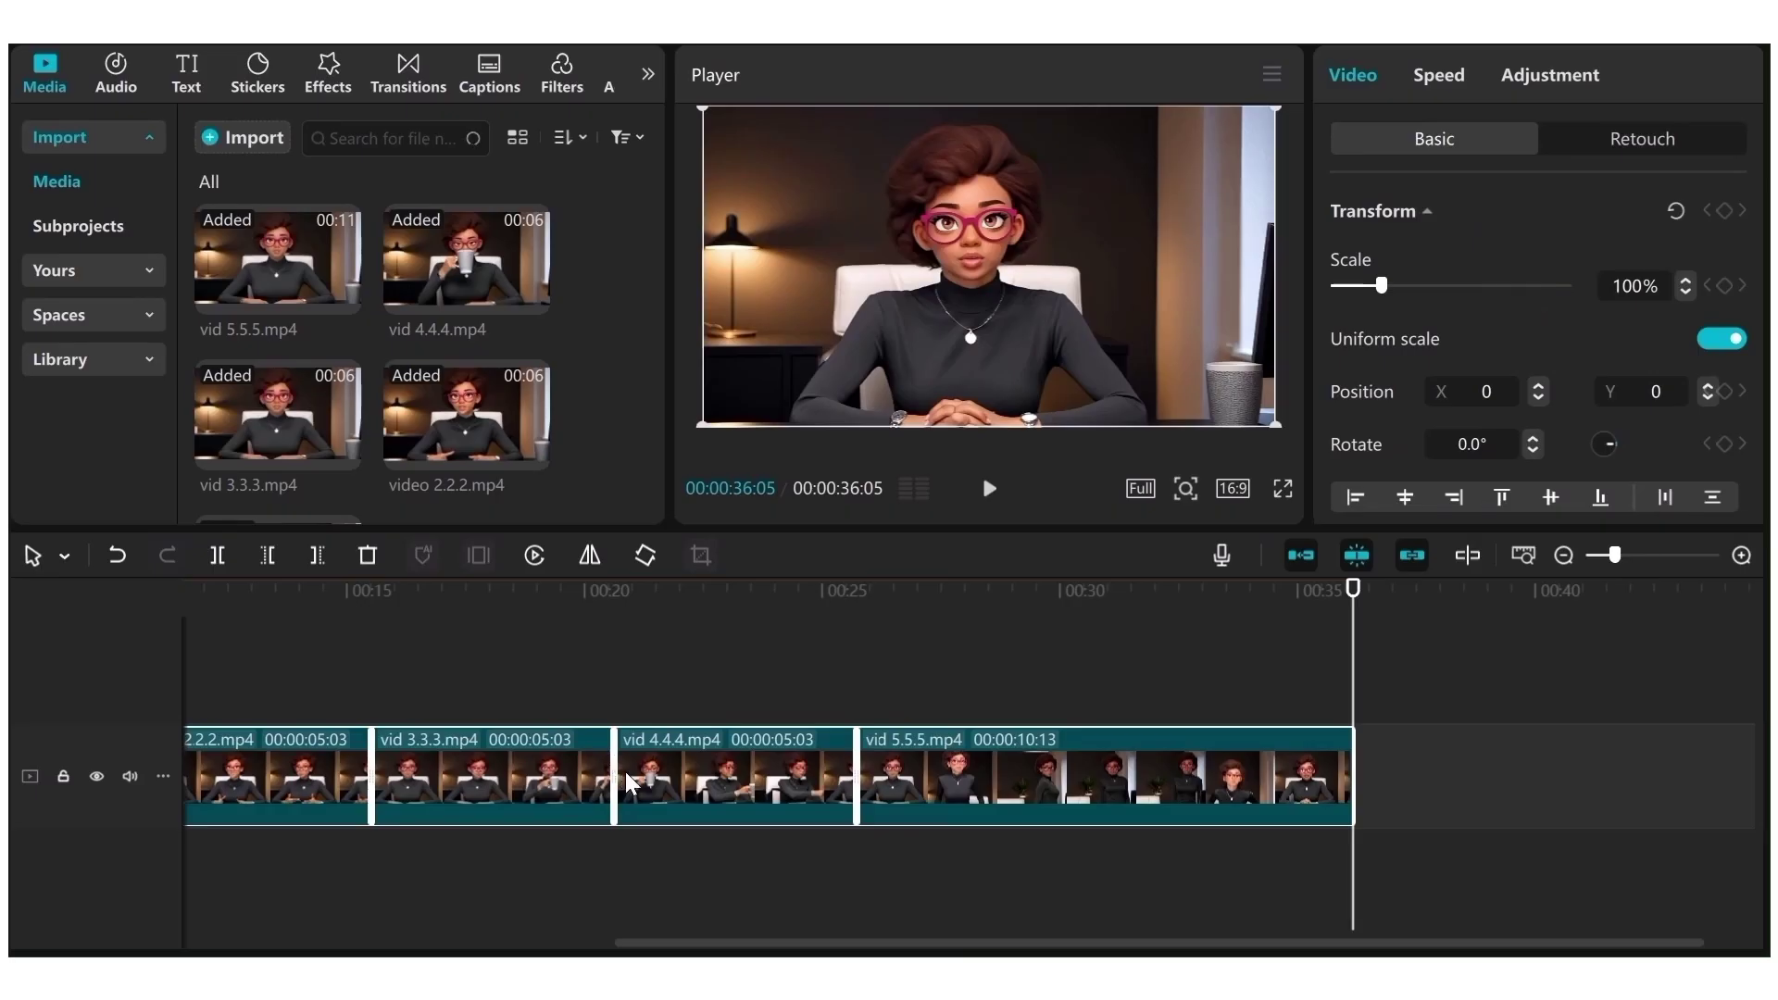
right_click(547, 811)
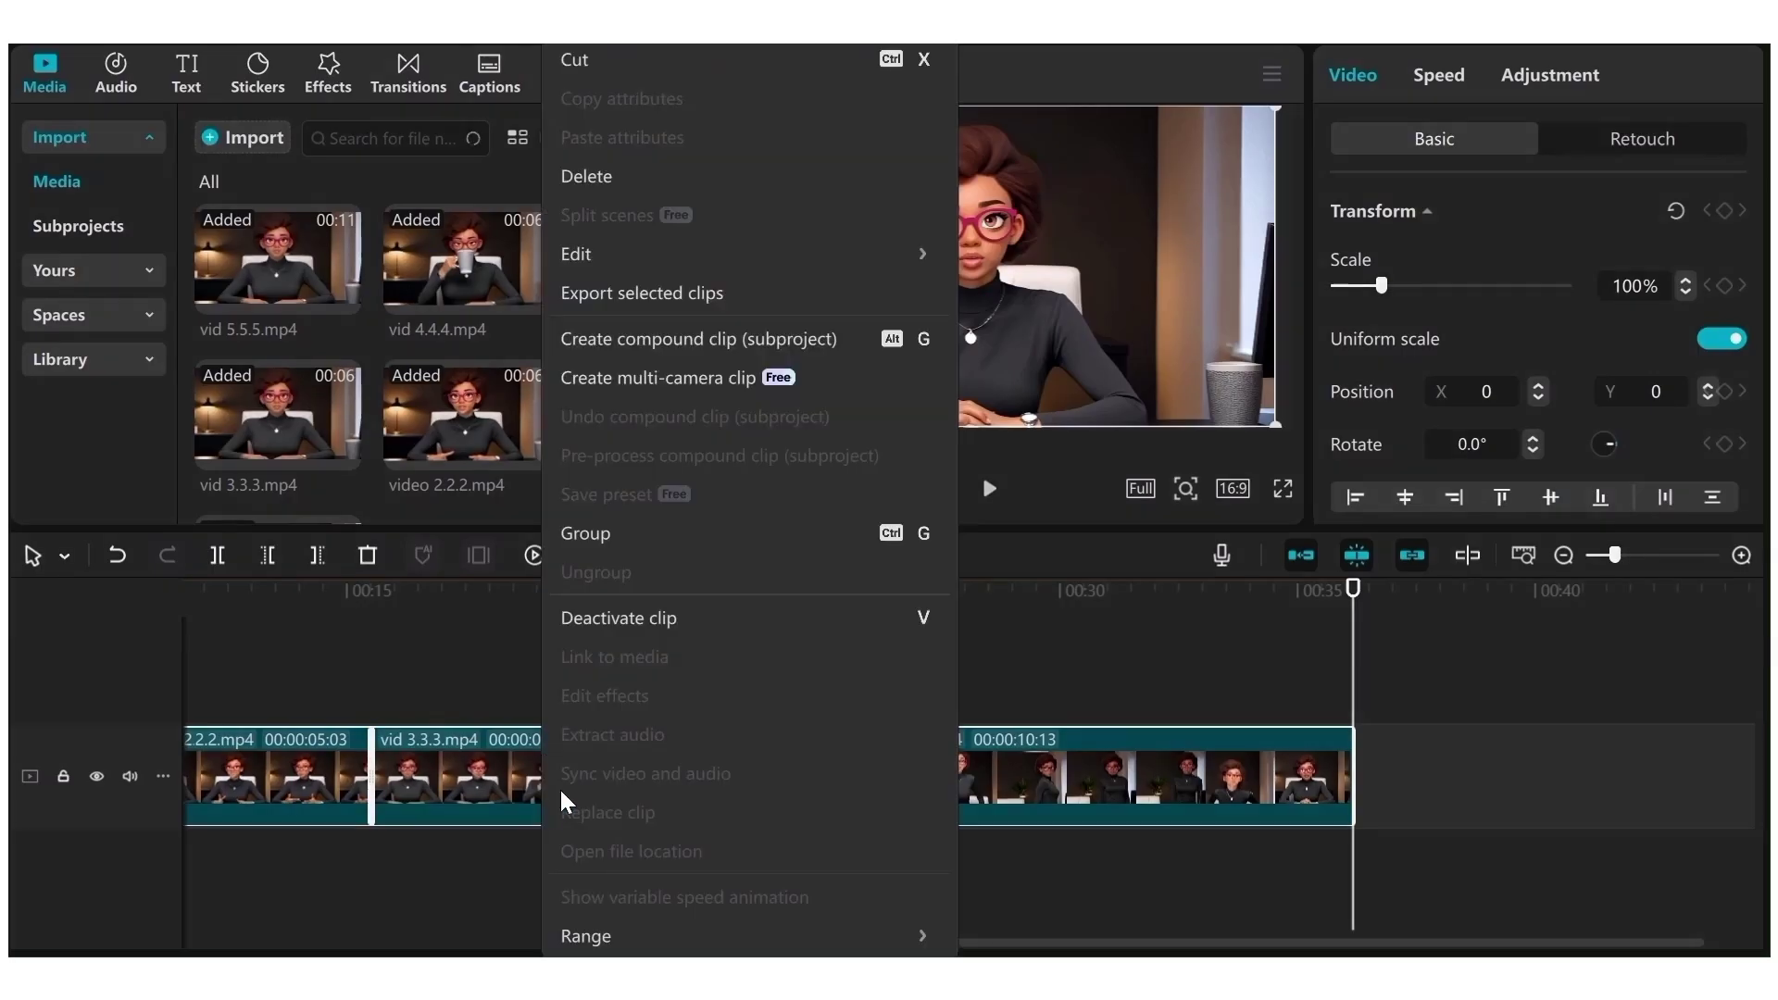
click(709, 339)
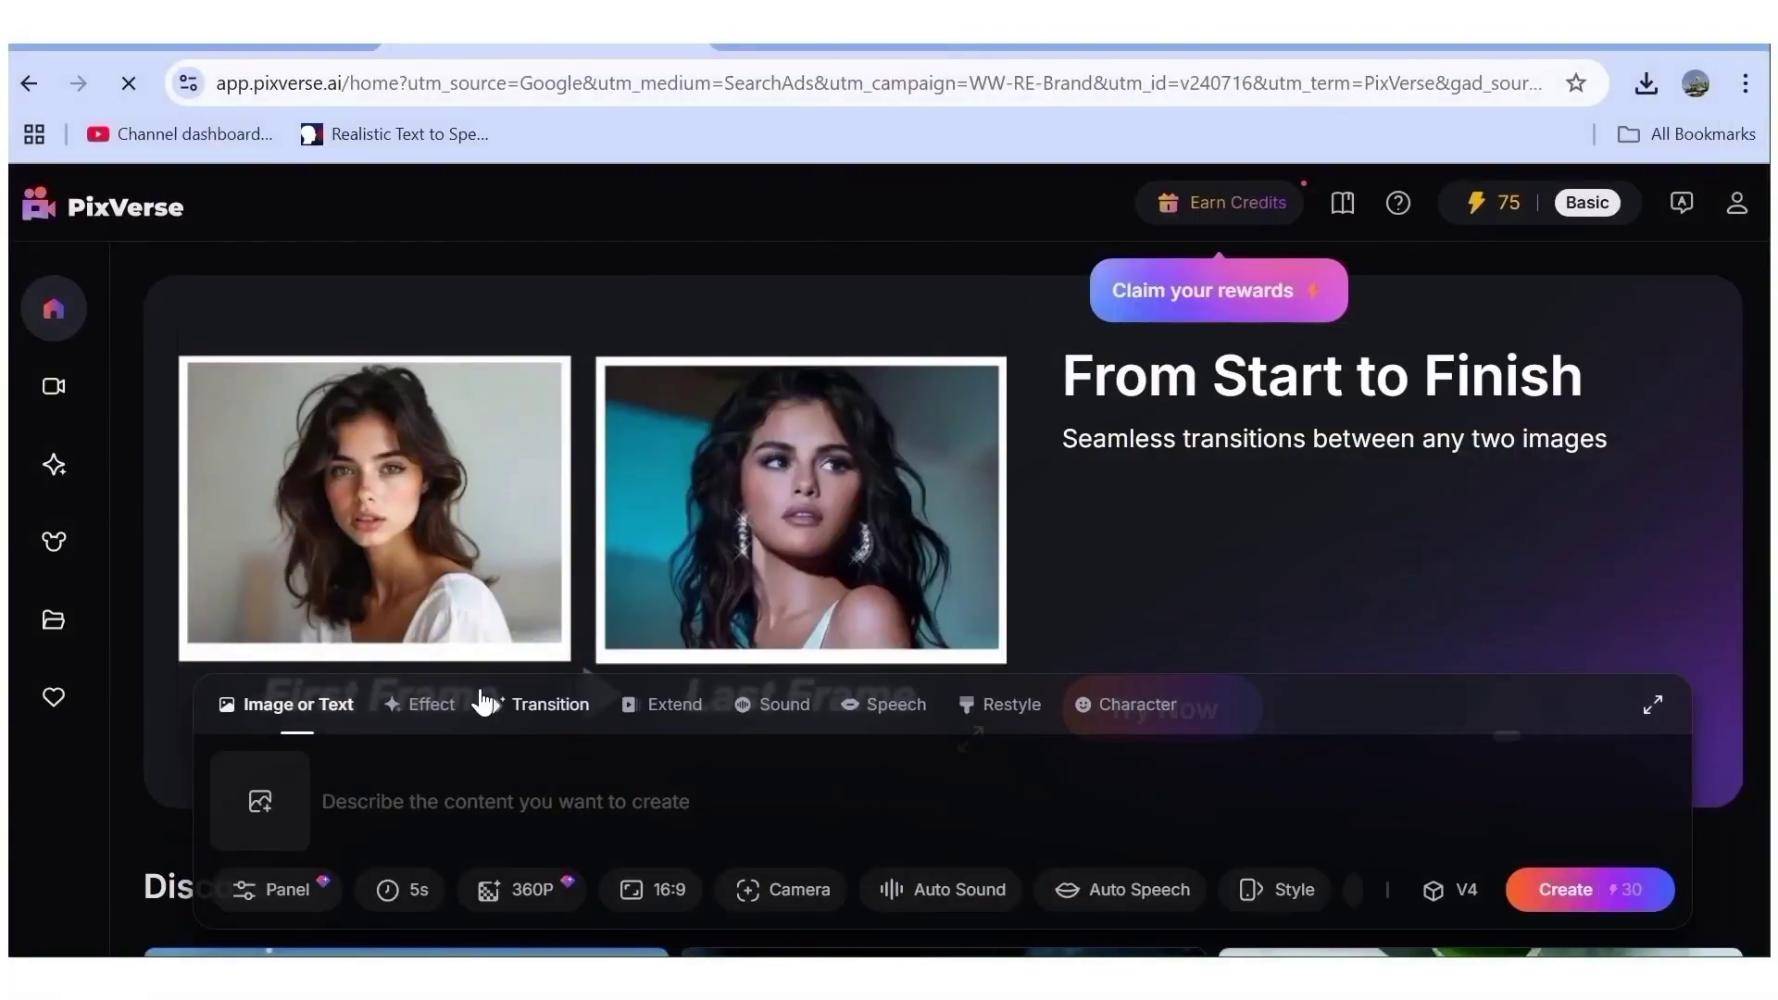
In Speech mode, upload the example video from the Desktop folder.
click(878, 711)
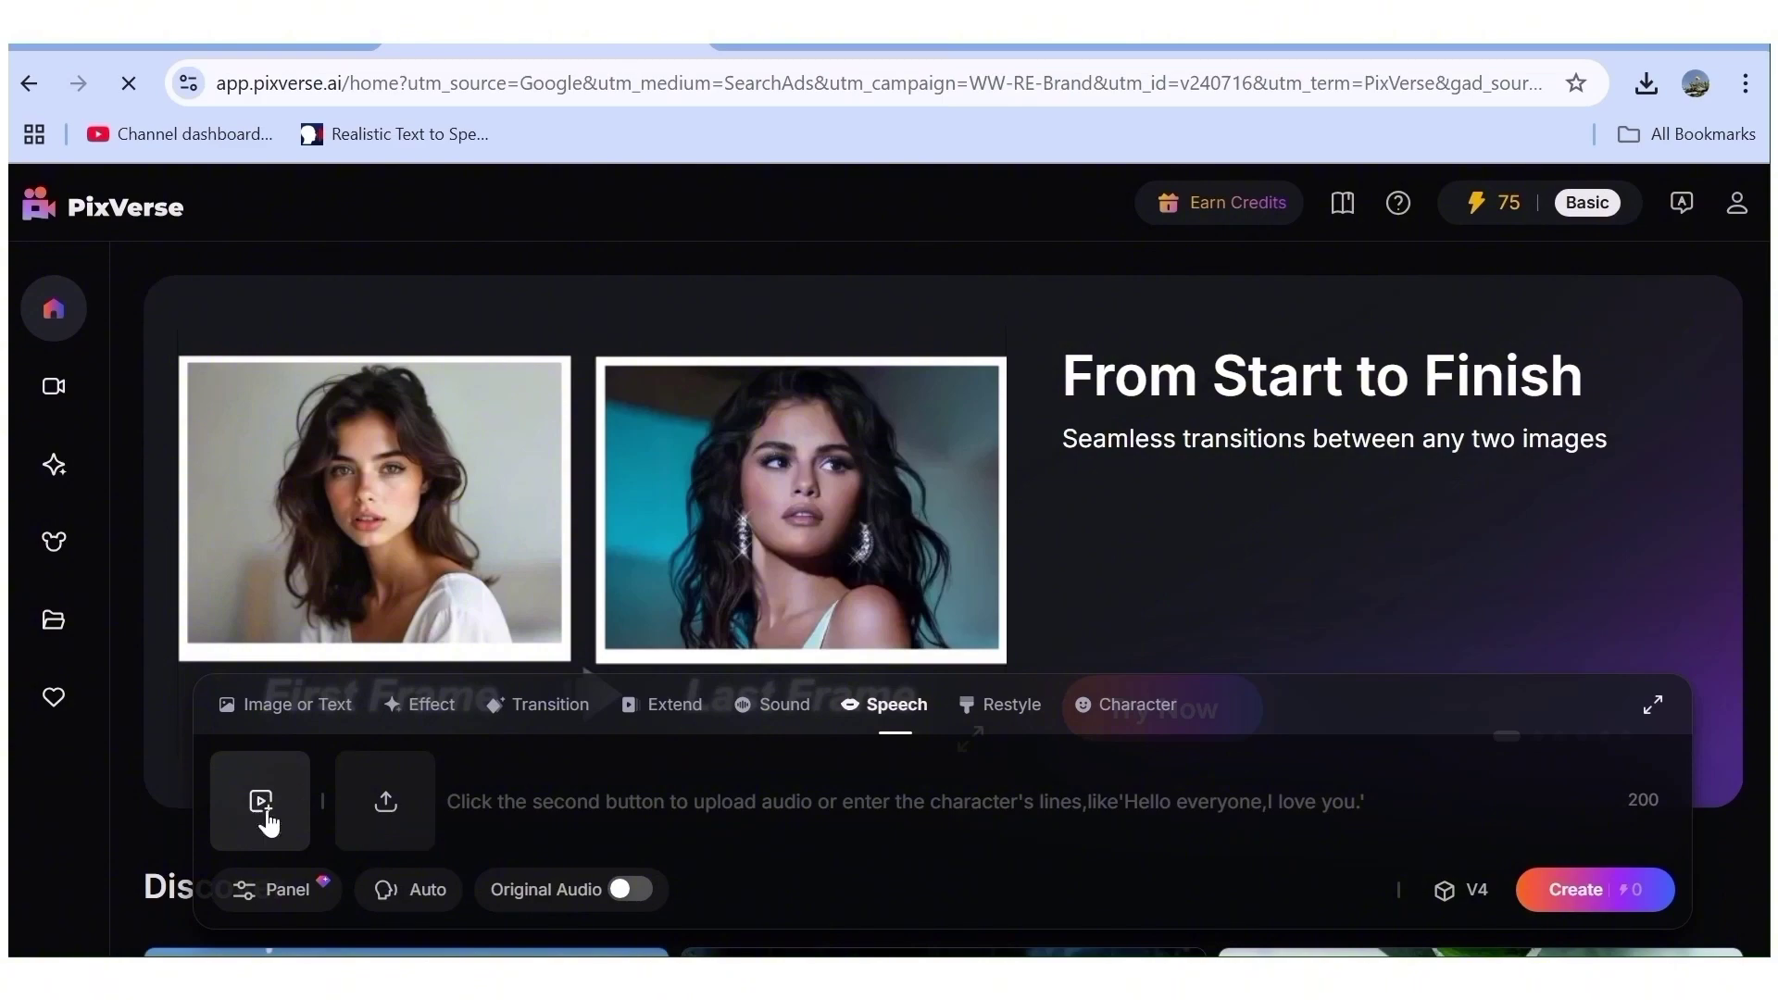
click(259, 815)
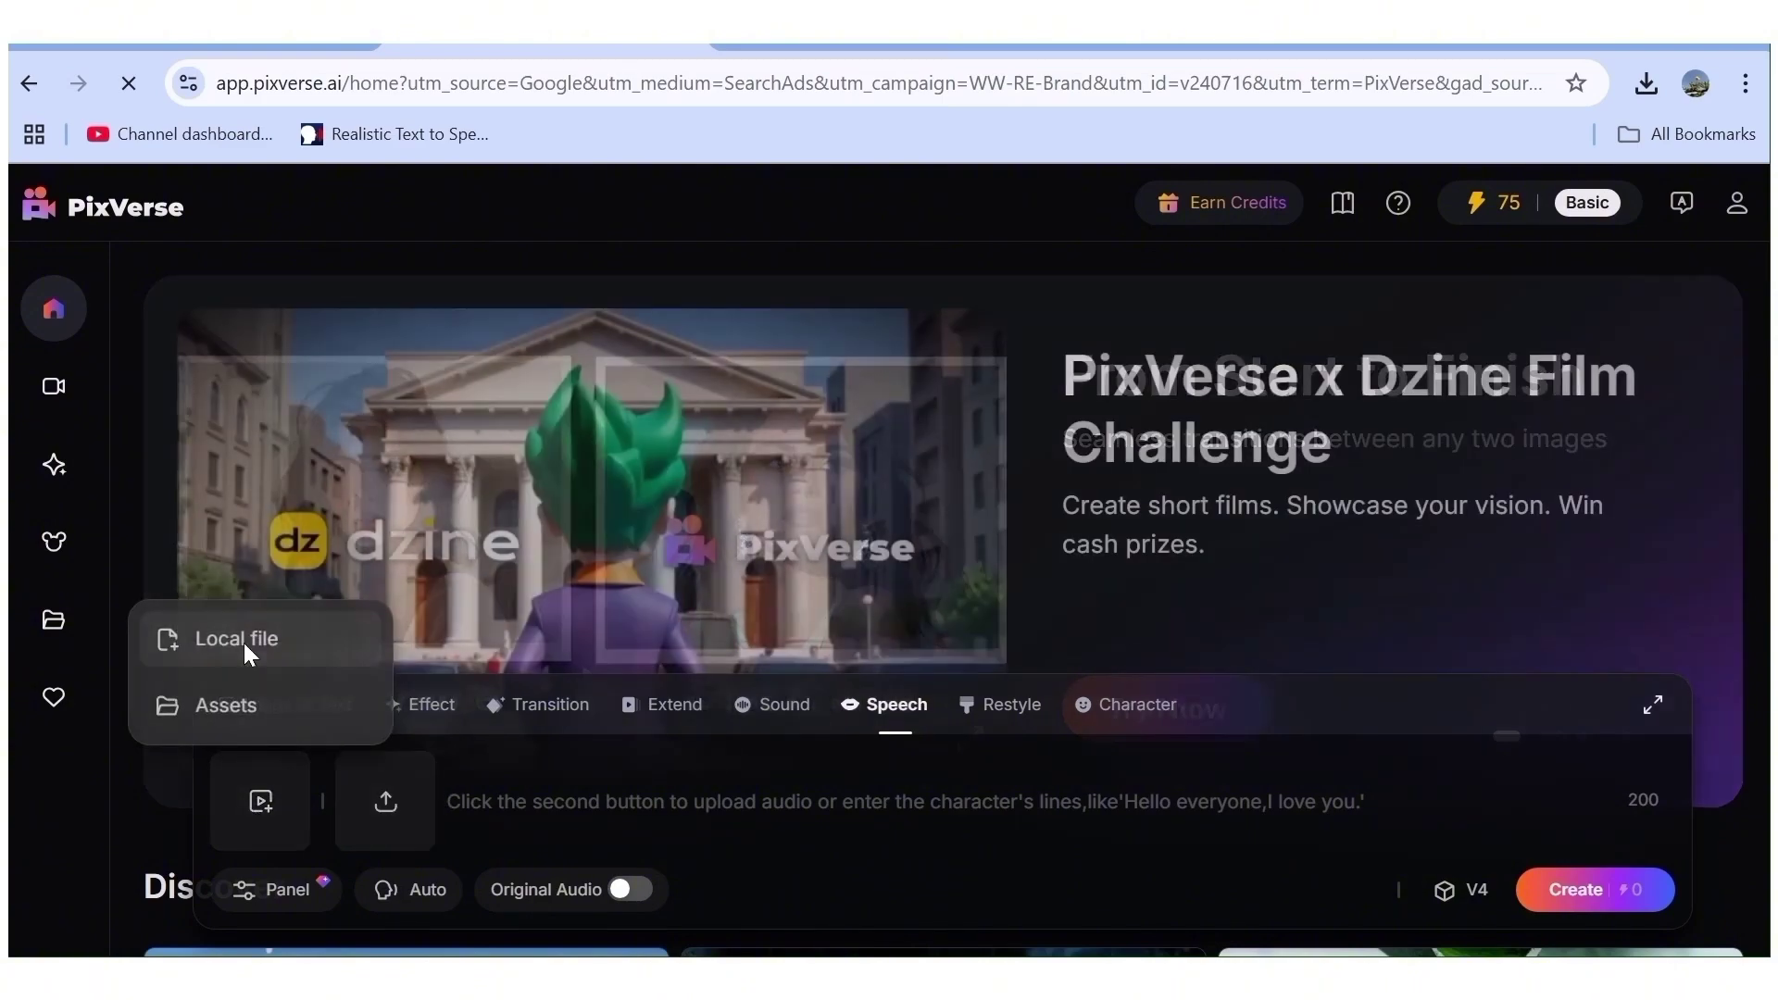
click(242, 643)
click(113, 263)
click(306, 481)
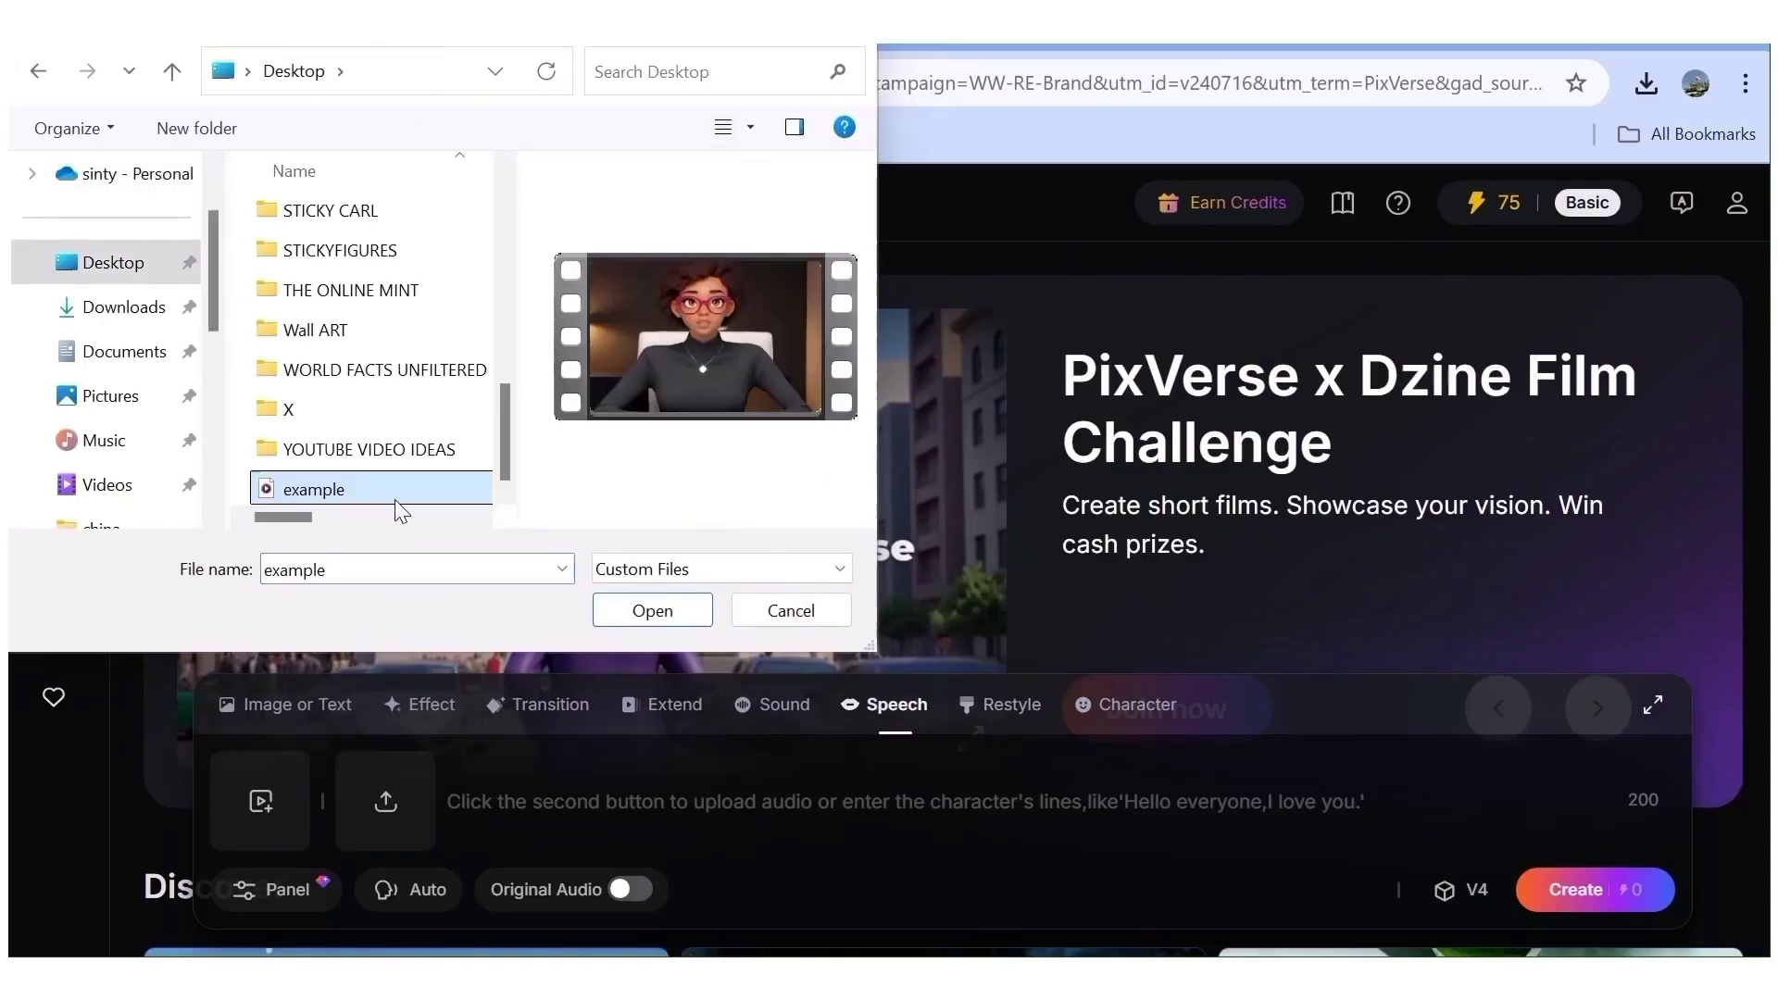
click(653, 610)
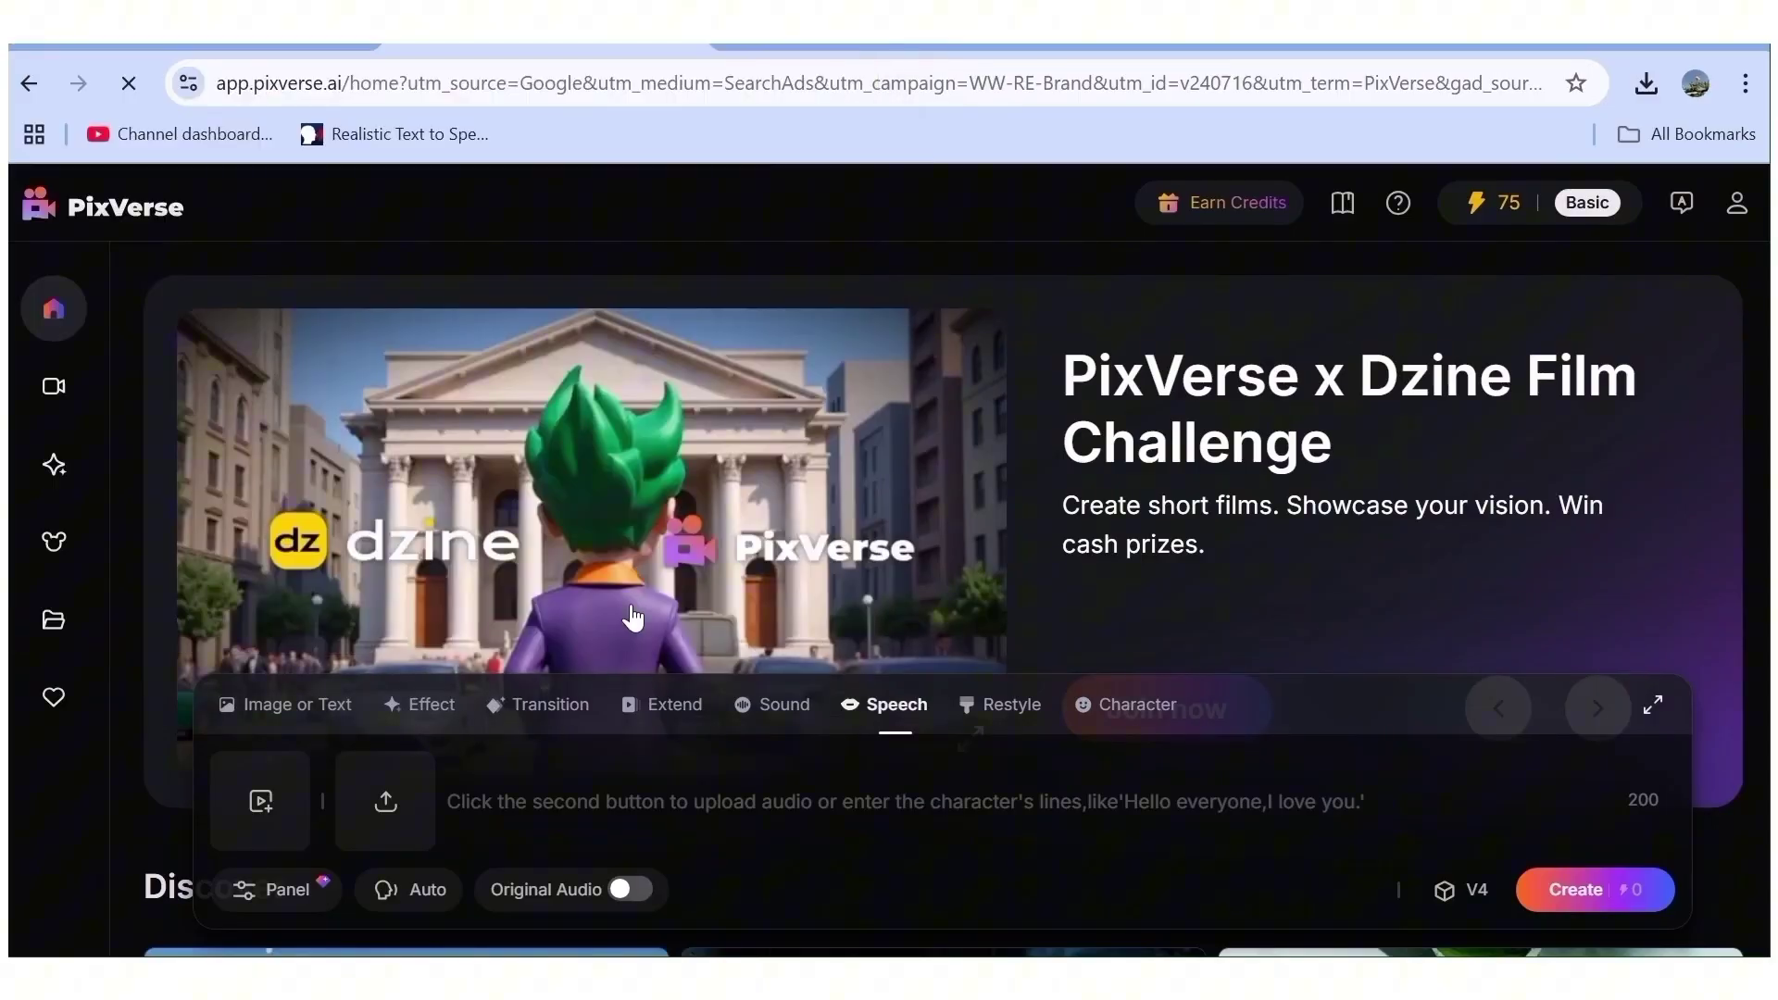
Upload the 6-second audio clip and create the lip-sync video.
click(385, 811)
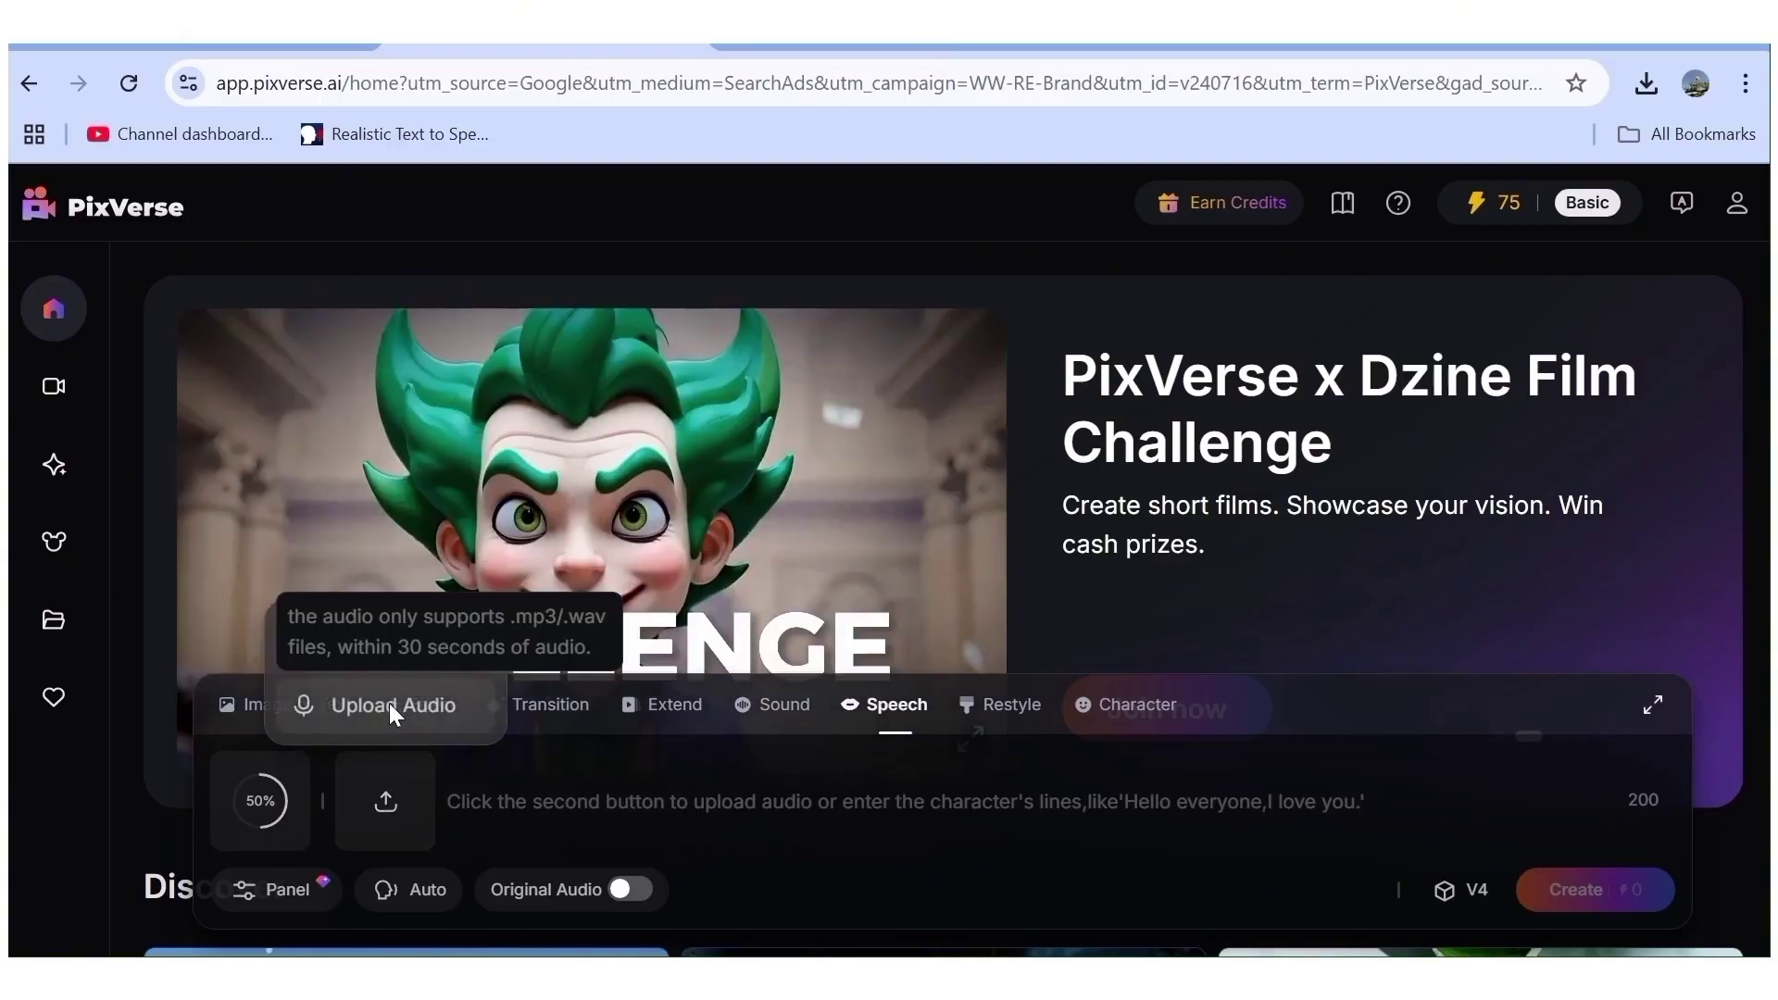
click(389, 703)
click(632, 604)
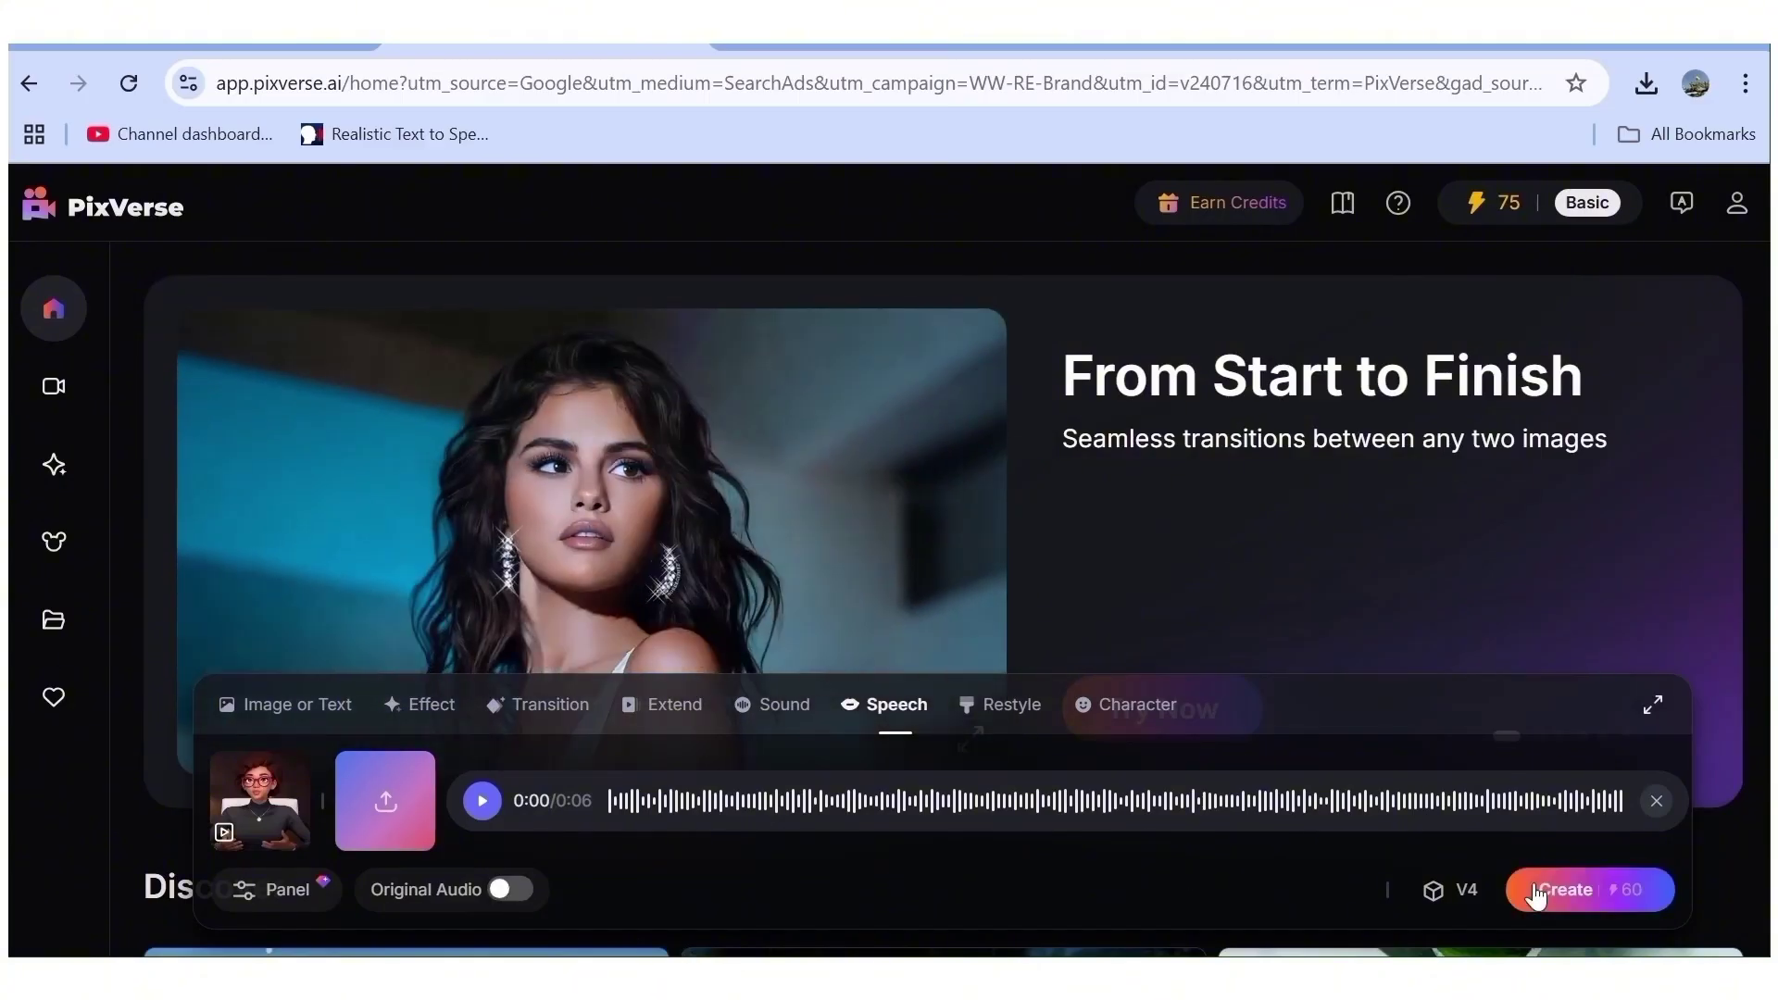
click(1534, 882)
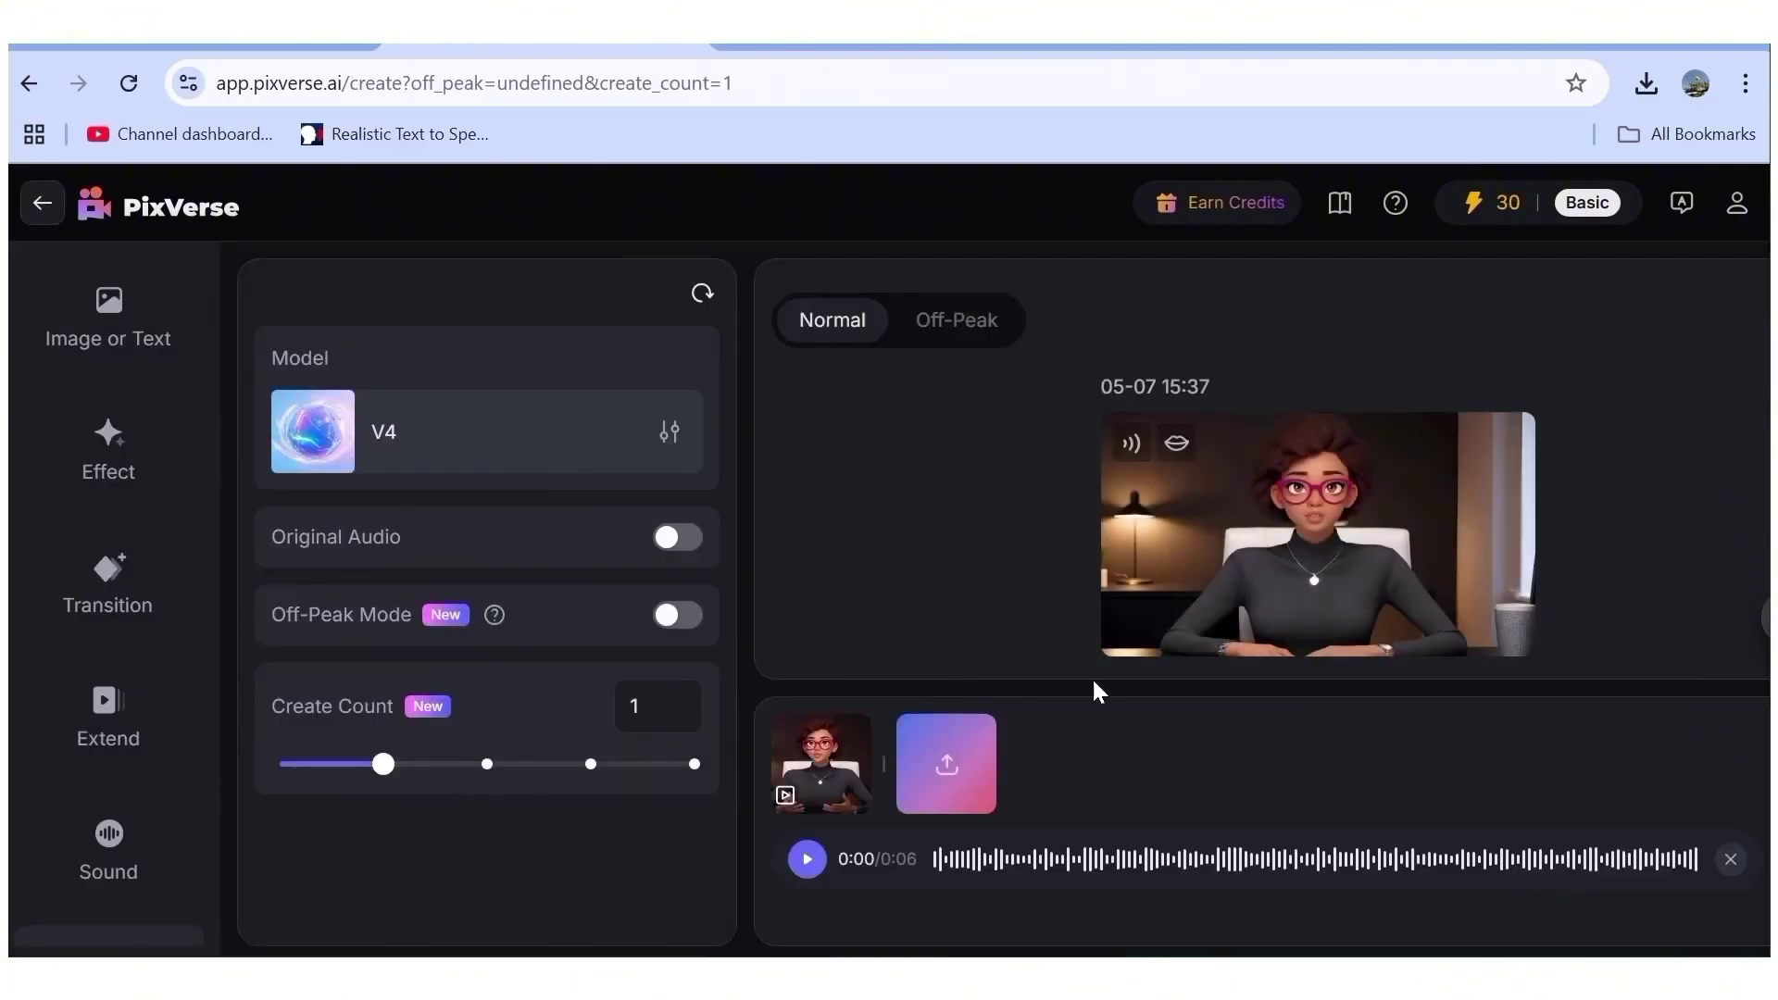
Play the finished PixVerse lip-sync video of the woman talking full screen.
mouse_move(1482, 580)
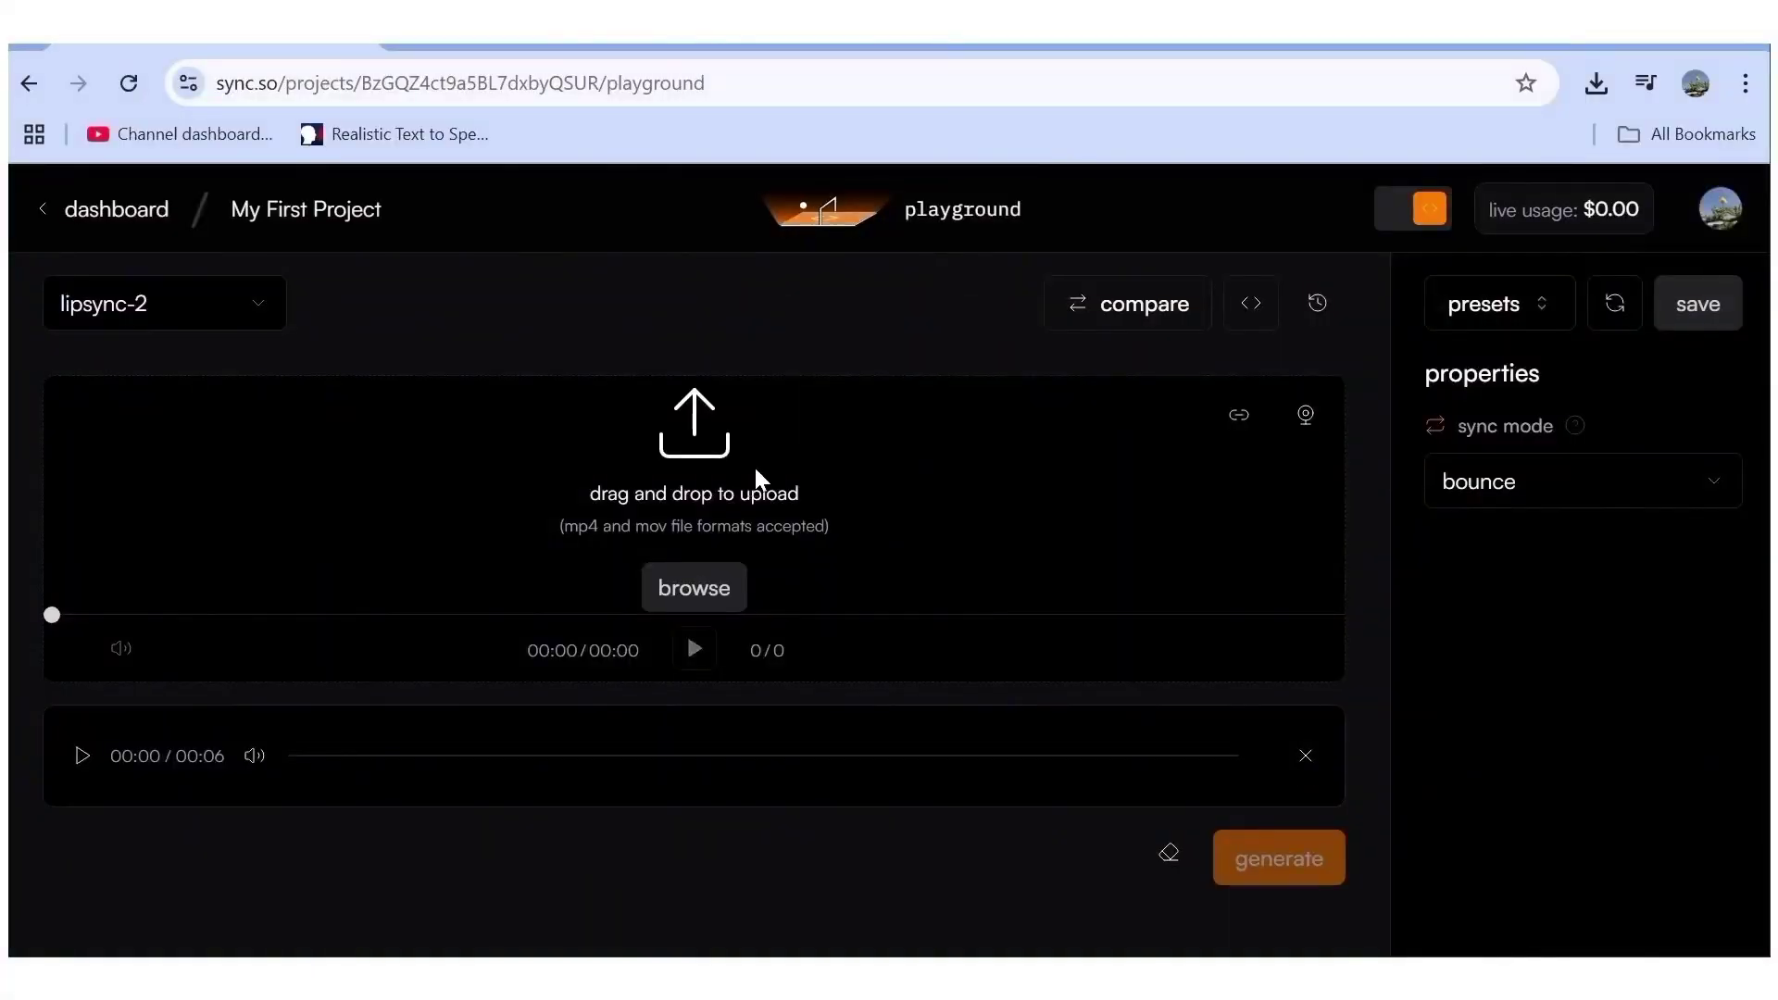
Upload the 'example' video from the Desktop into lipsync-2.
click(689, 425)
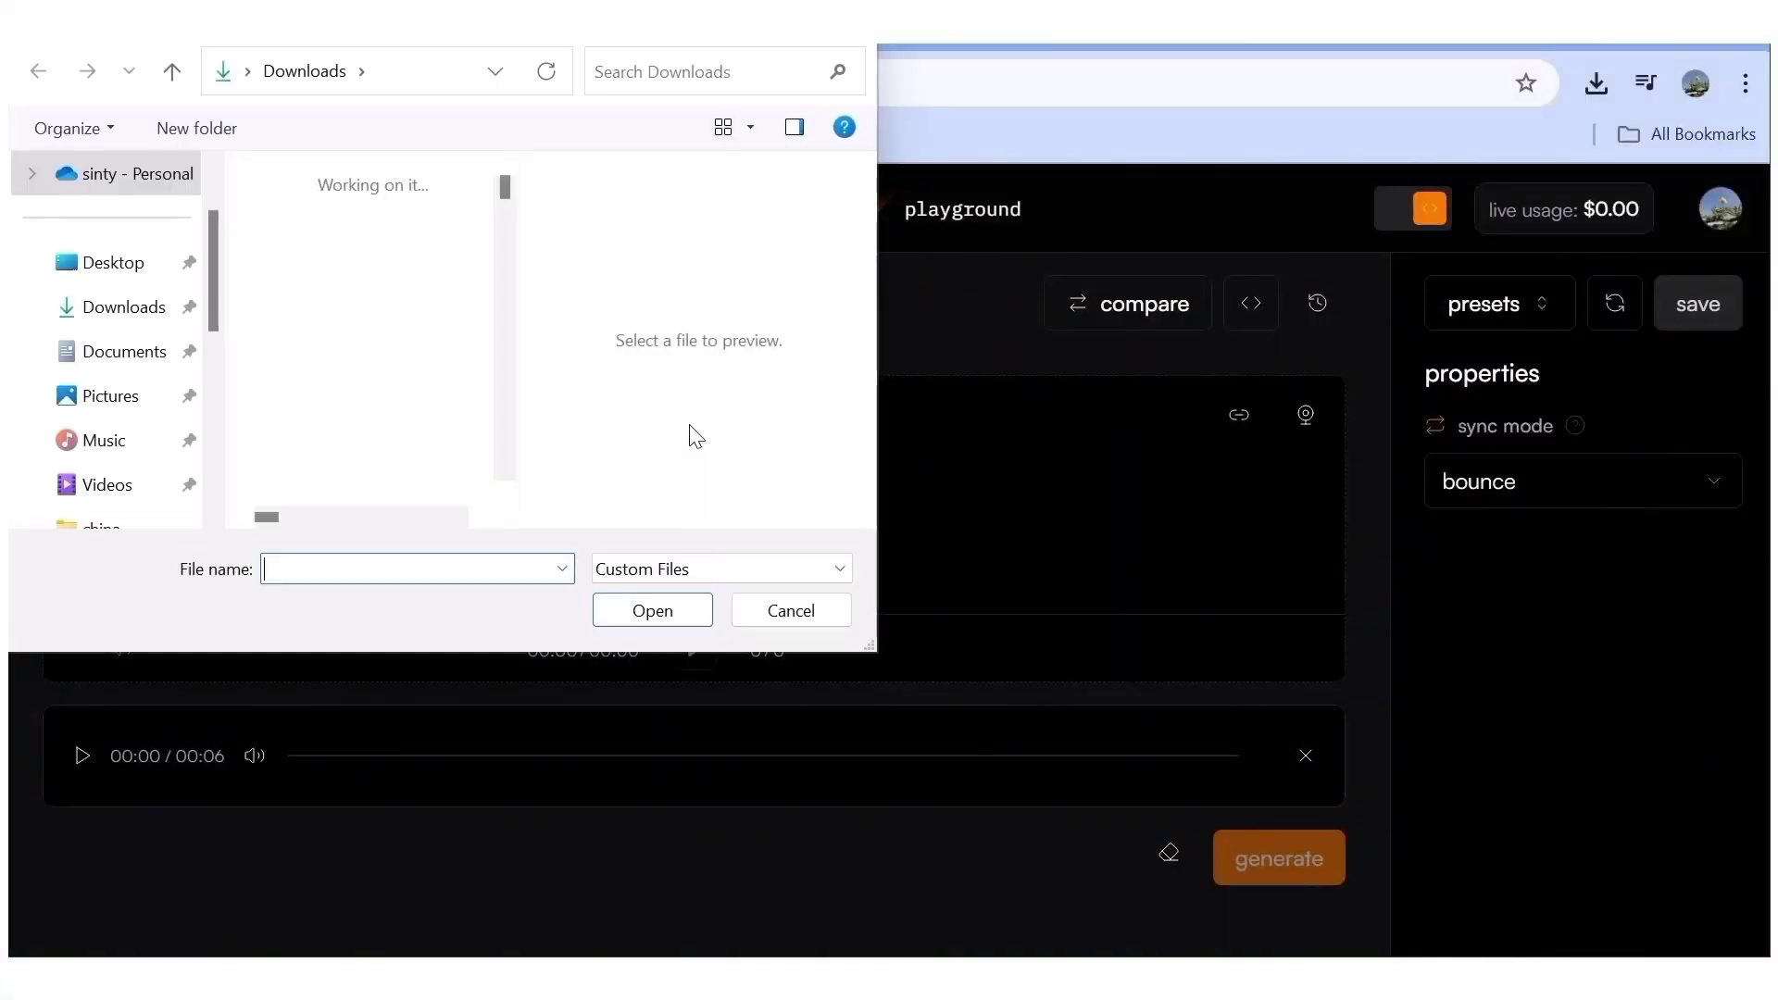
click(125, 268)
drag(508, 229, 510, 452)
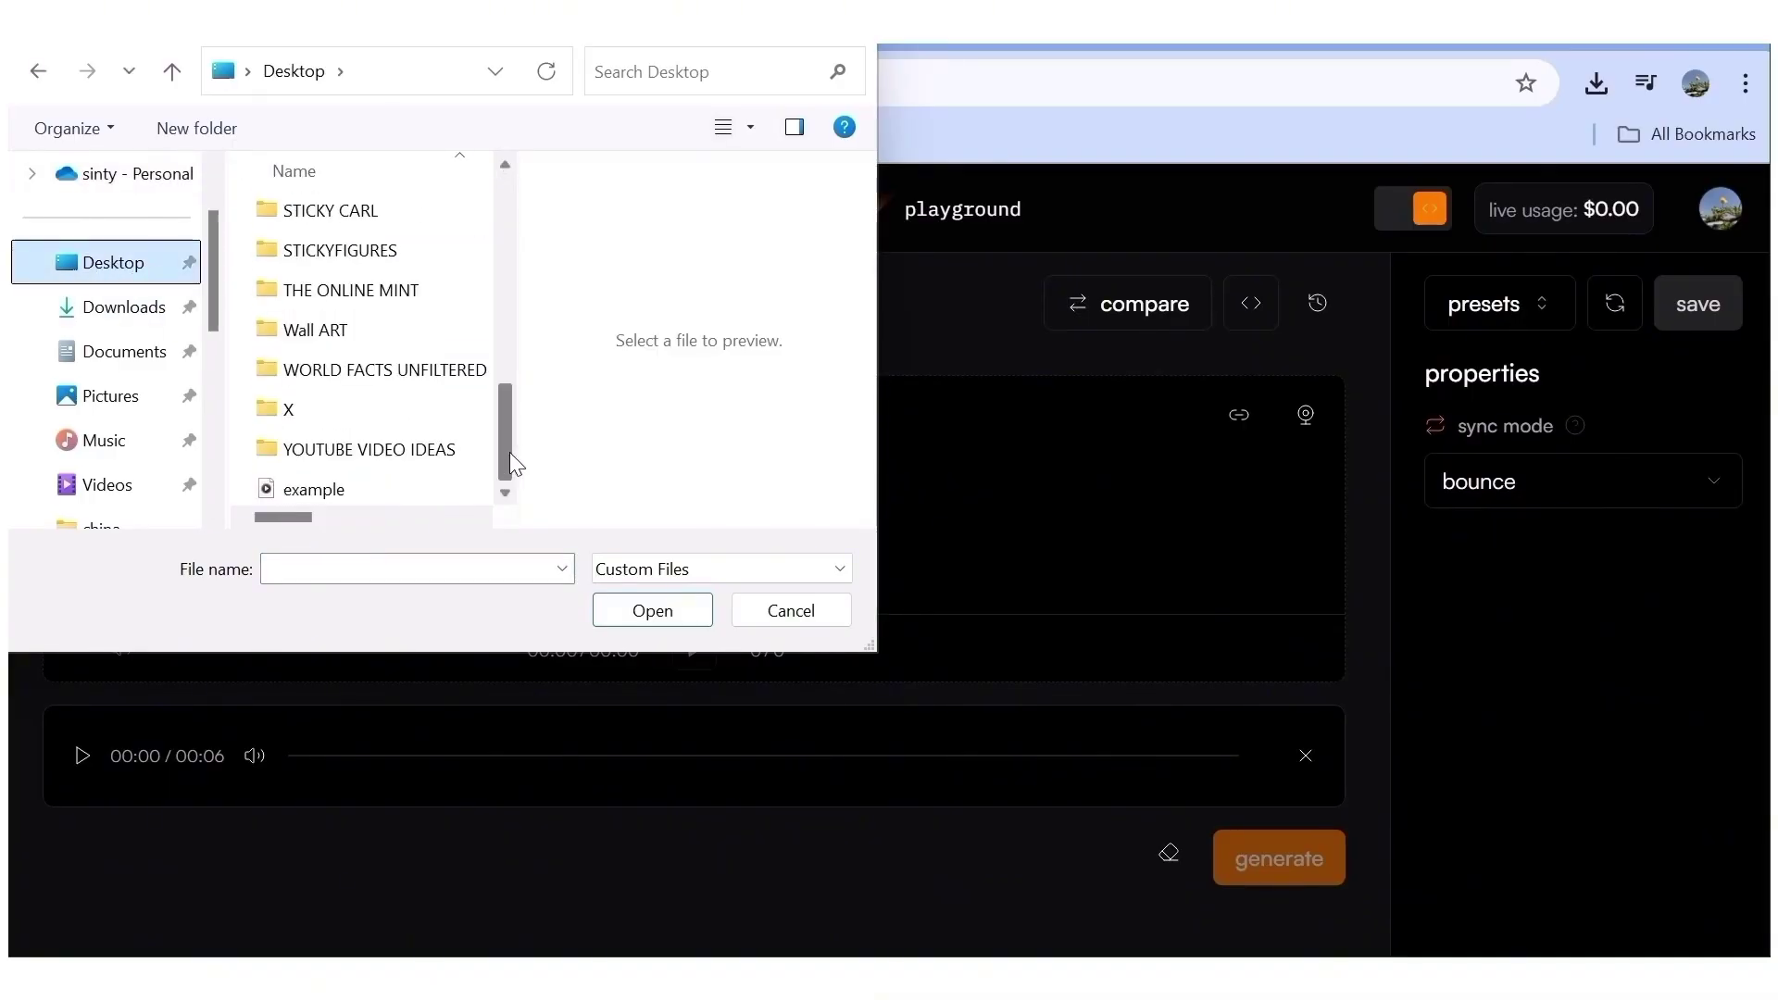
click(369, 485)
click(653, 612)
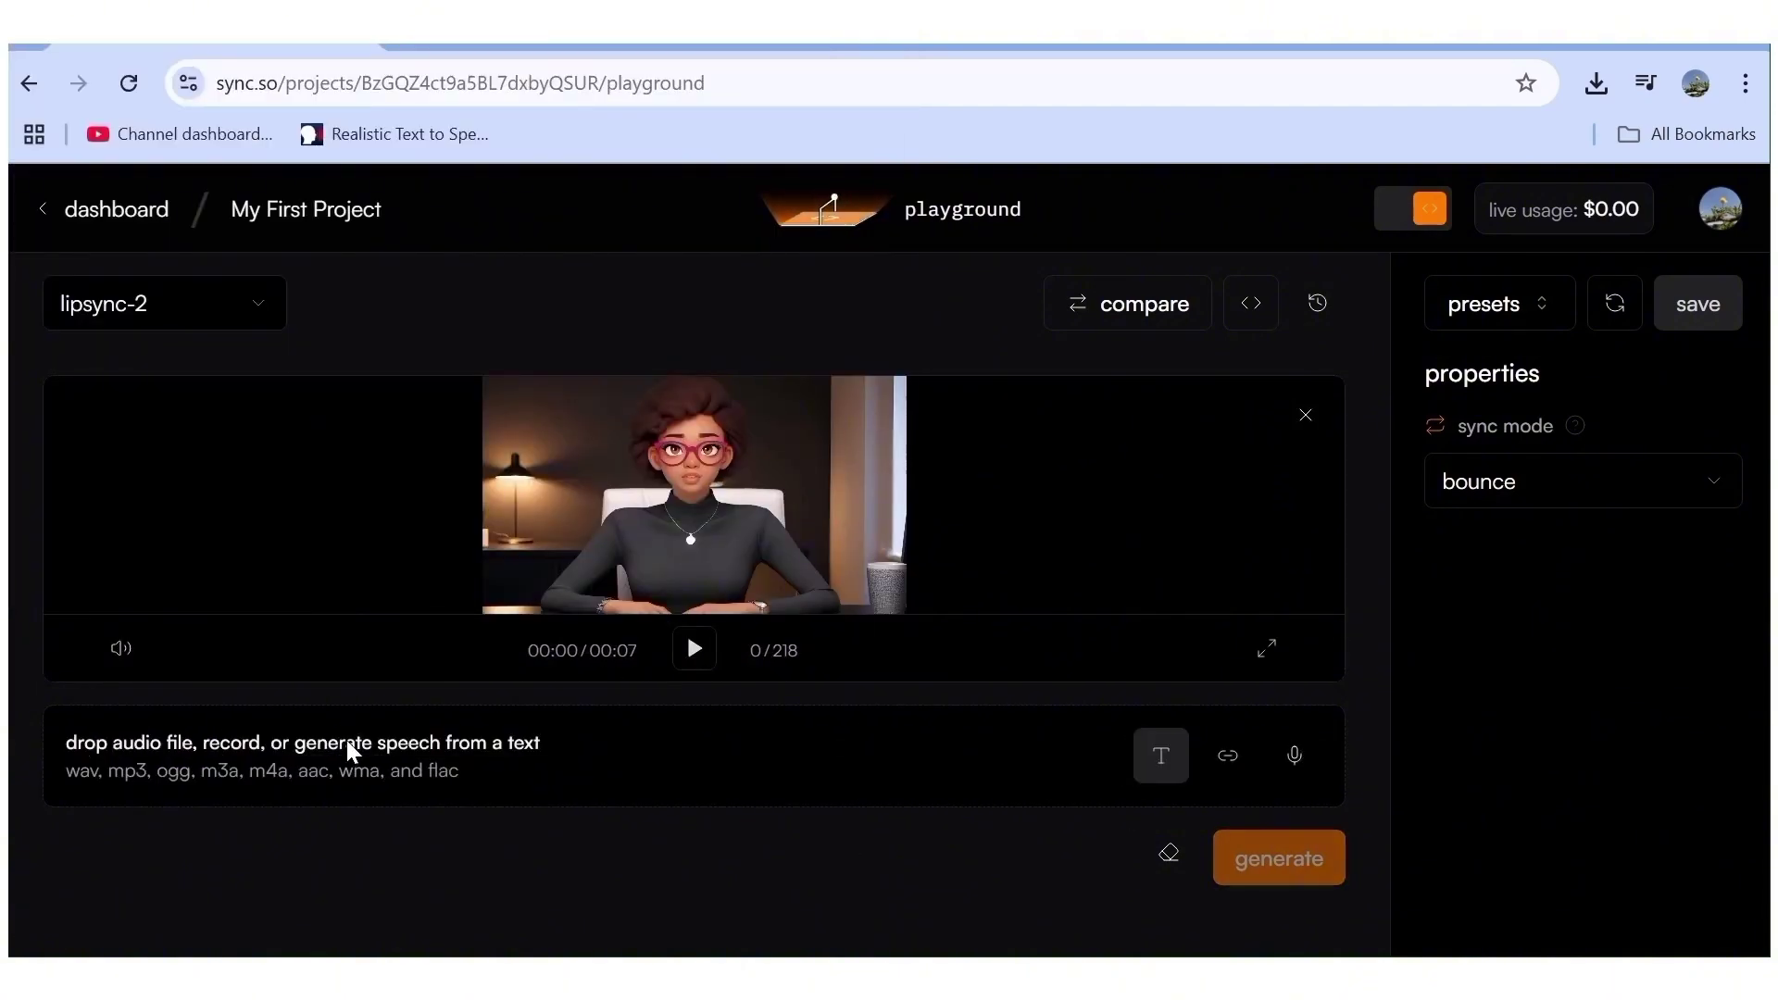
Attach the ElevenLabs audio file from Downloads and start generating the lip-synced video.
click(346, 741)
scroll(361, 283, down, 5)
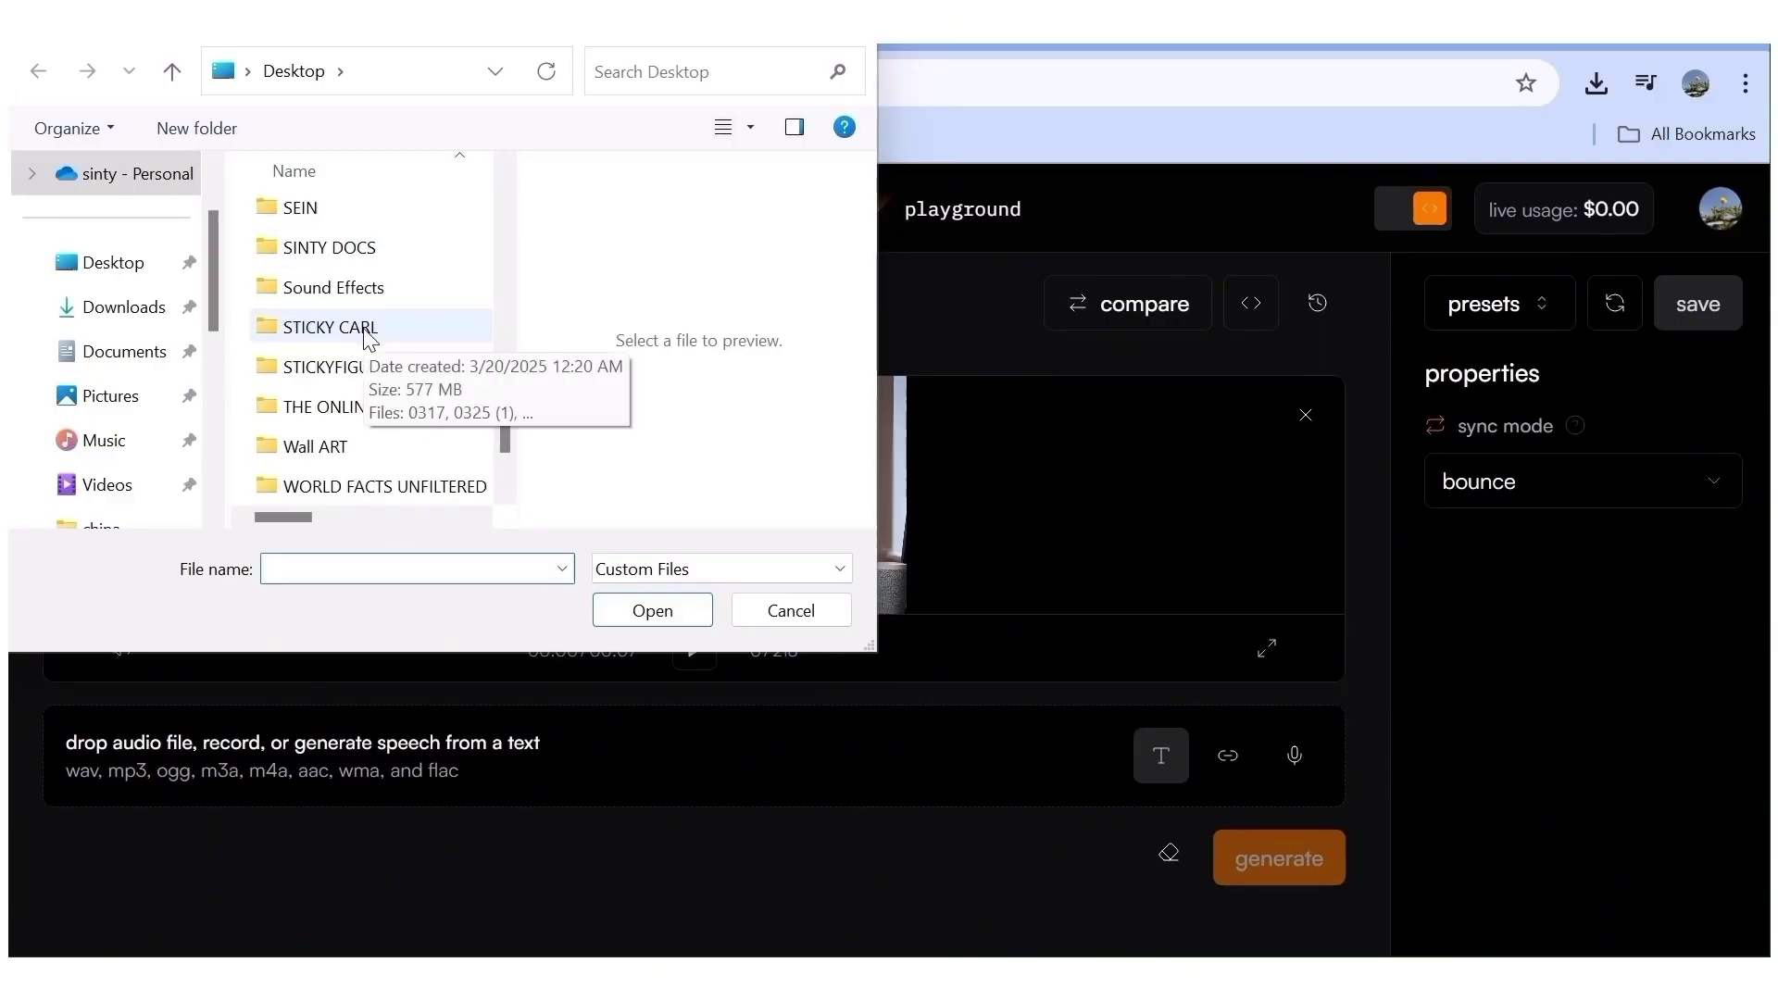
click(148, 304)
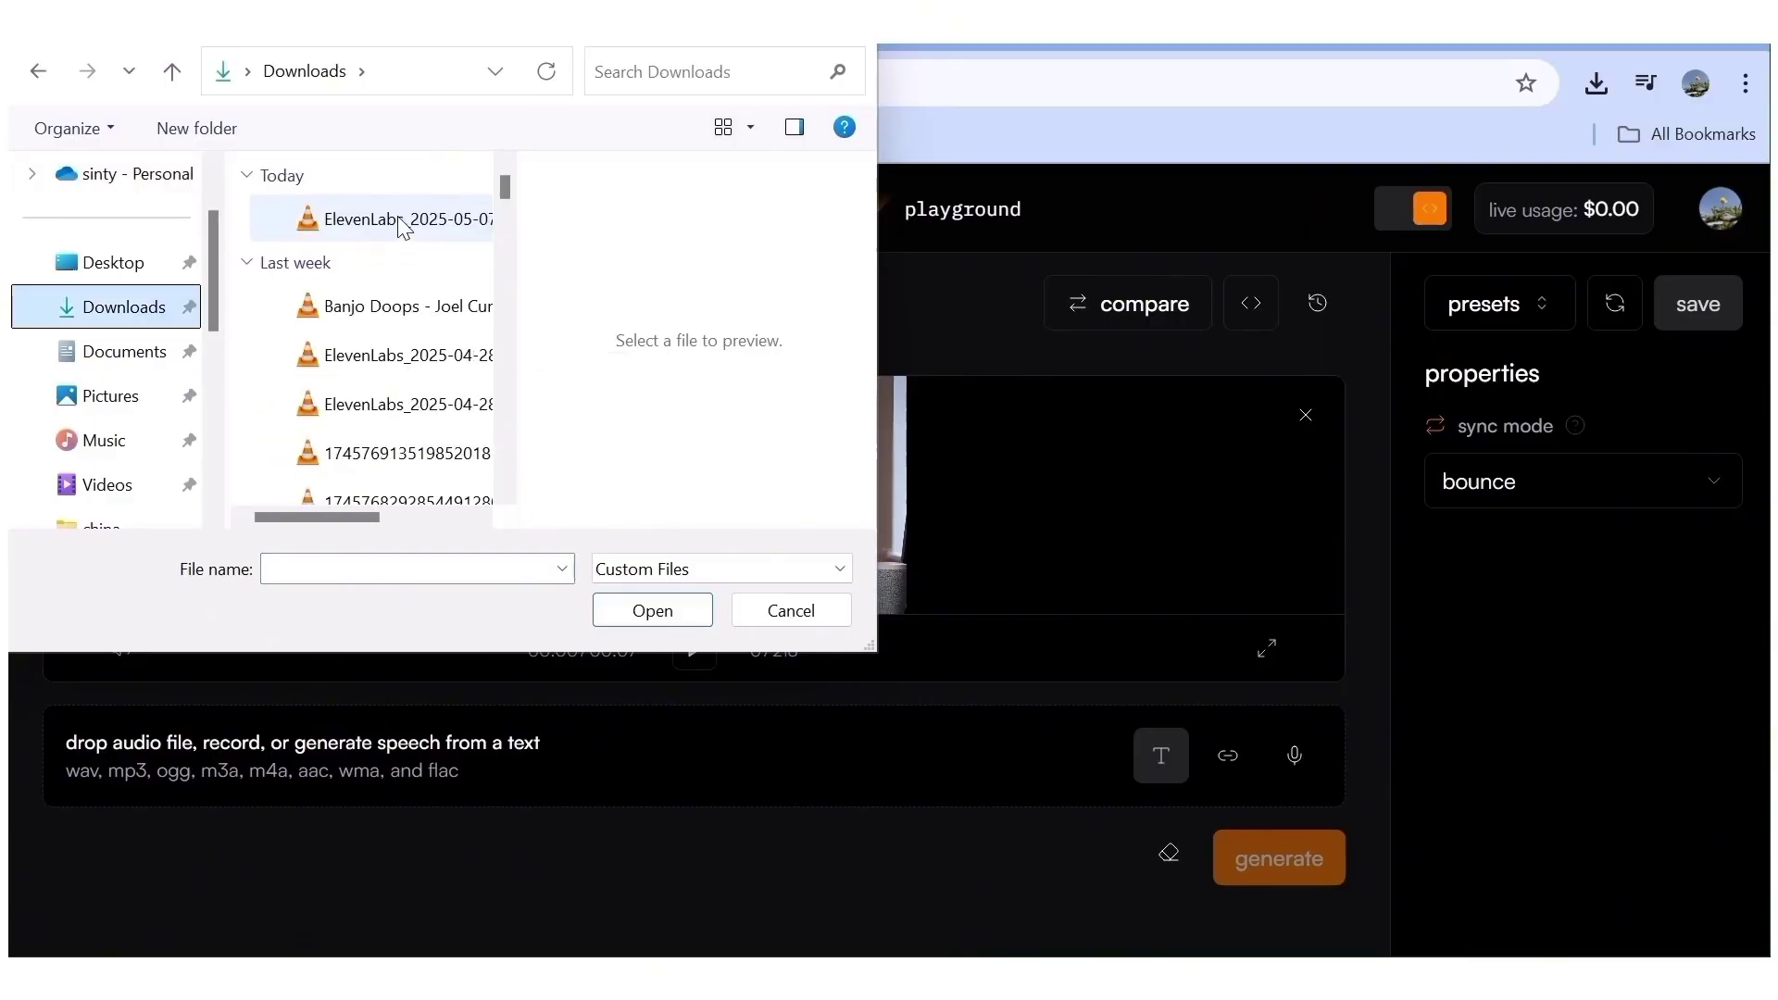
click(401, 222)
click(653, 611)
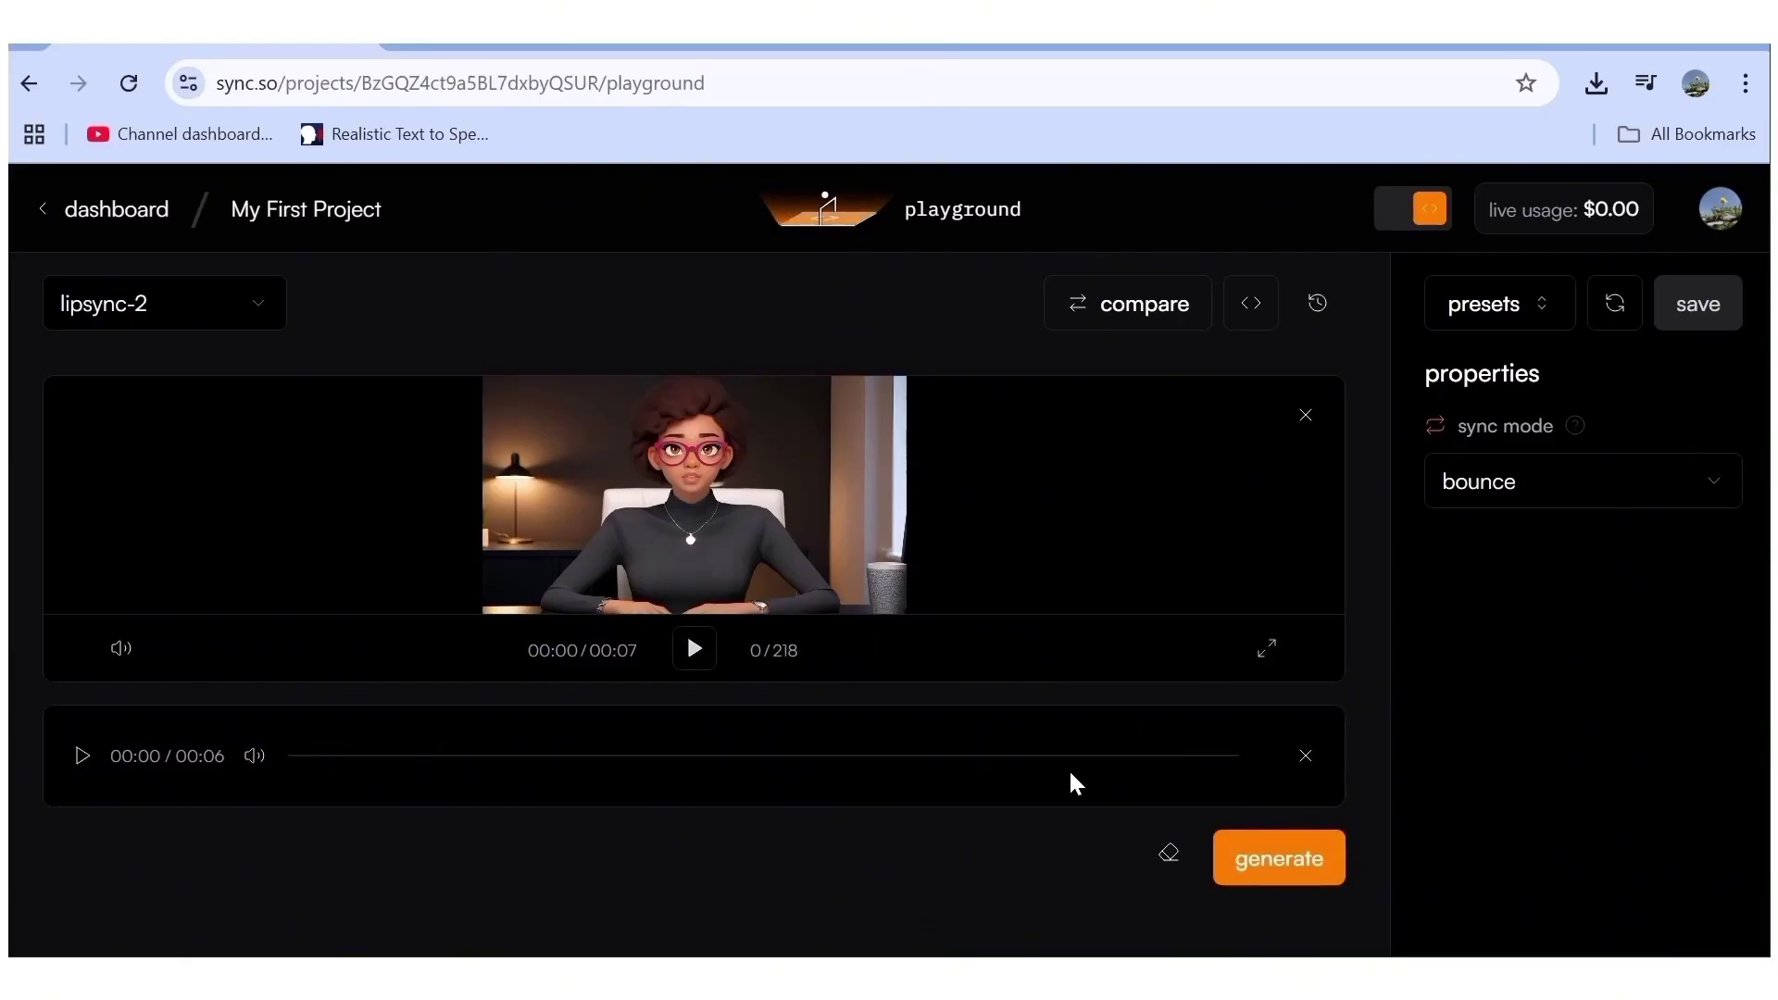
click(1306, 862)
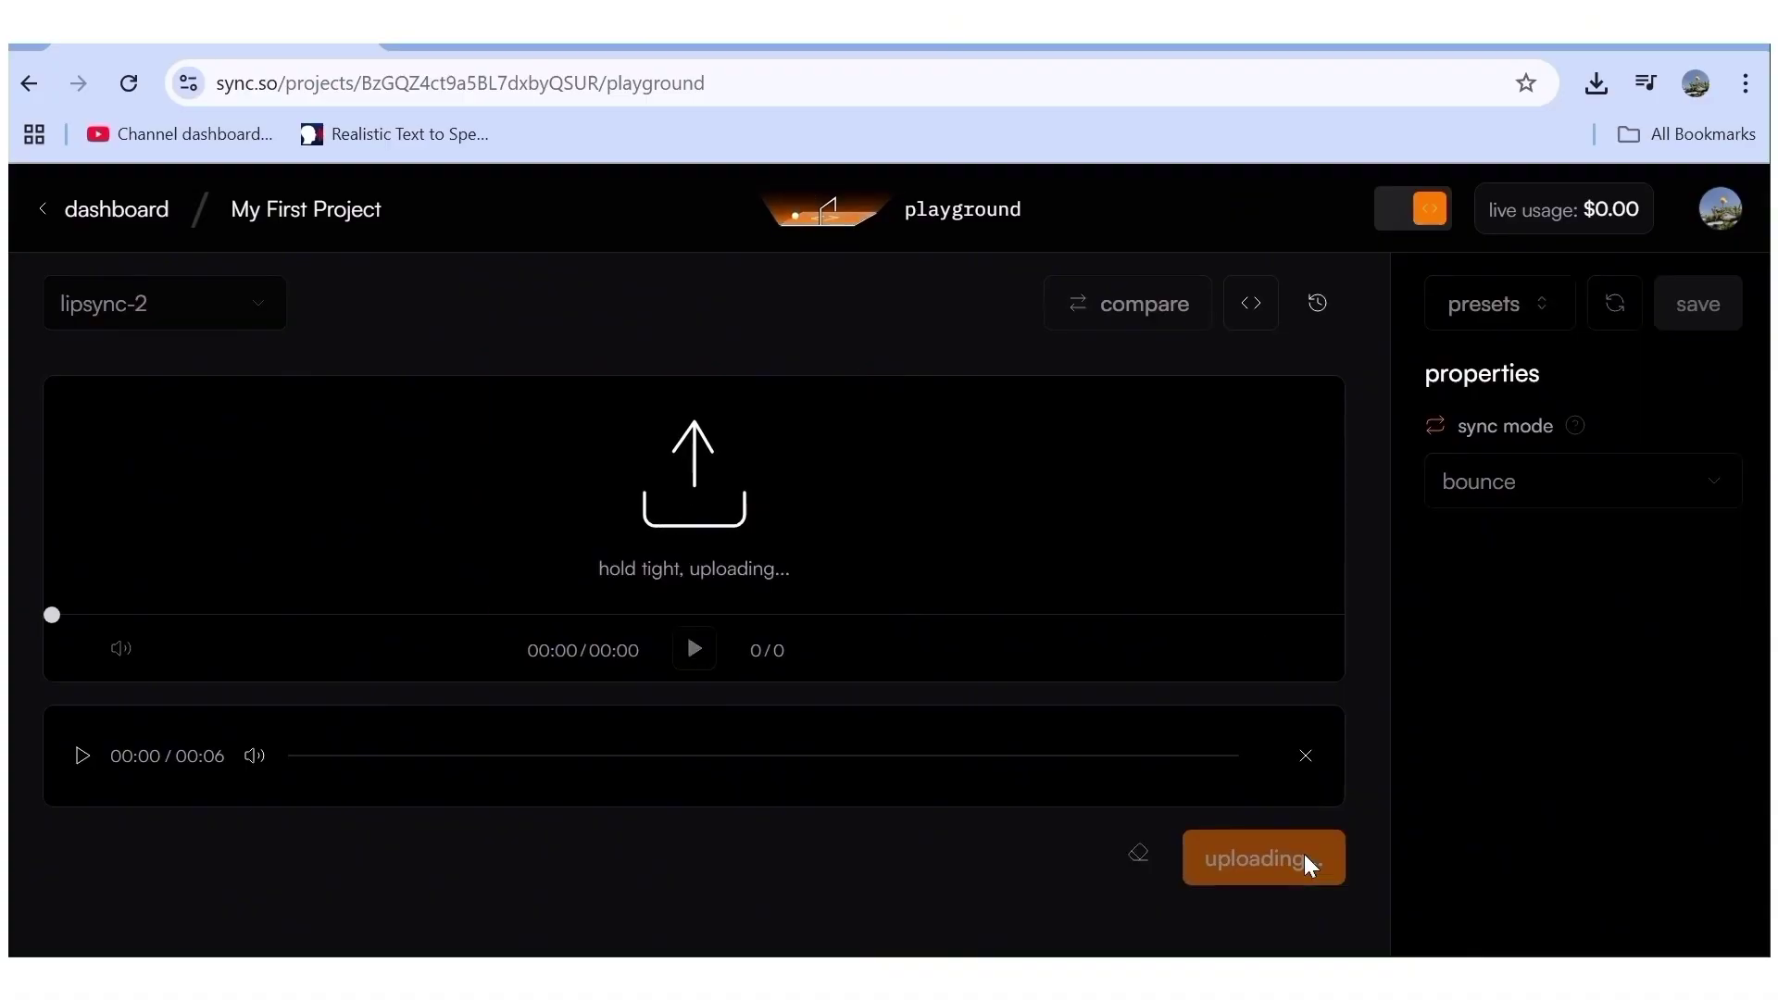